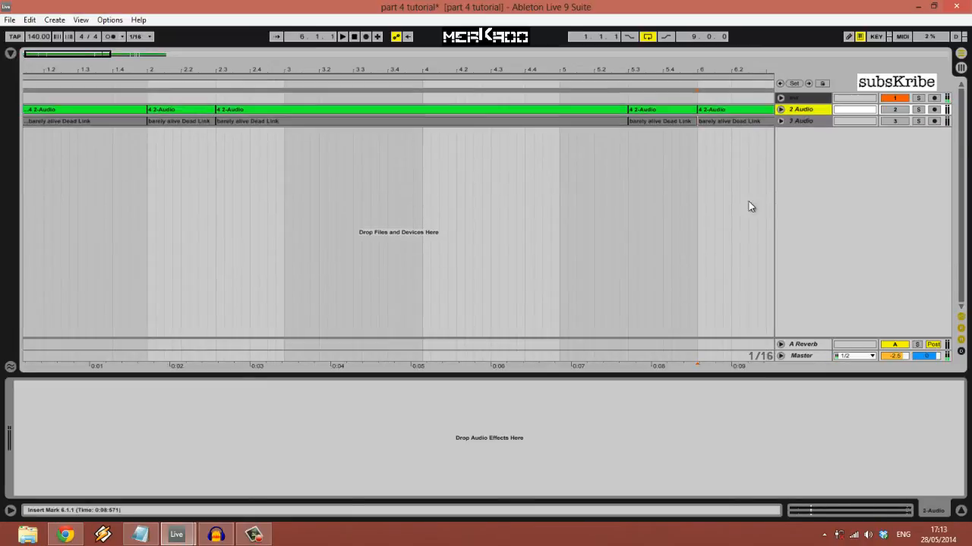
Play the arrangement briefly from 5.3.1, where the half-bar clip begins
drag(736, 202, 484, 256)
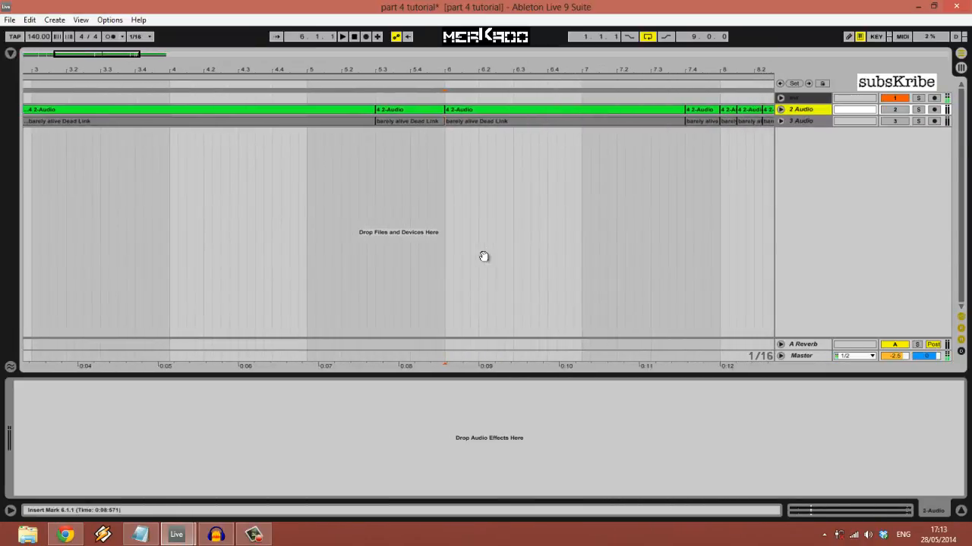
drag(427, 70, 344, 69)
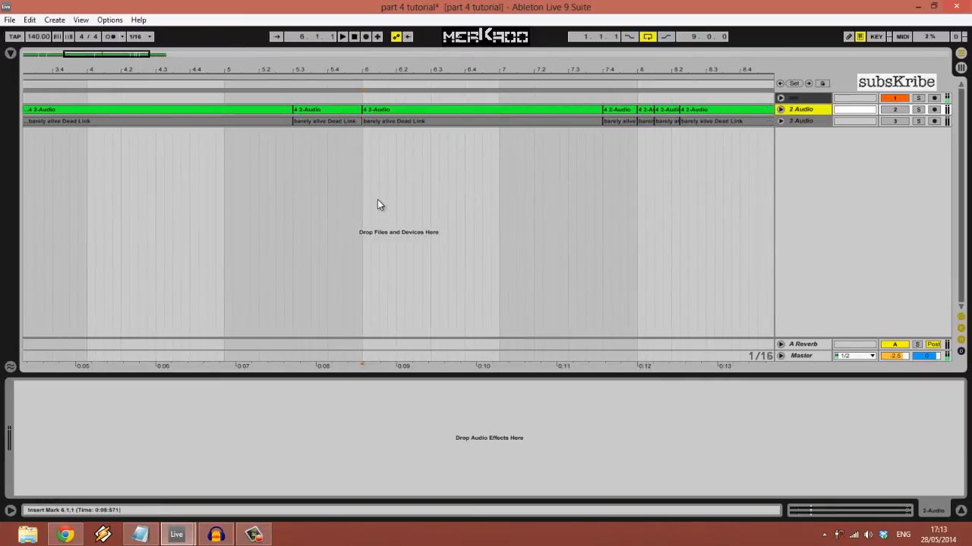
click(295, 99)
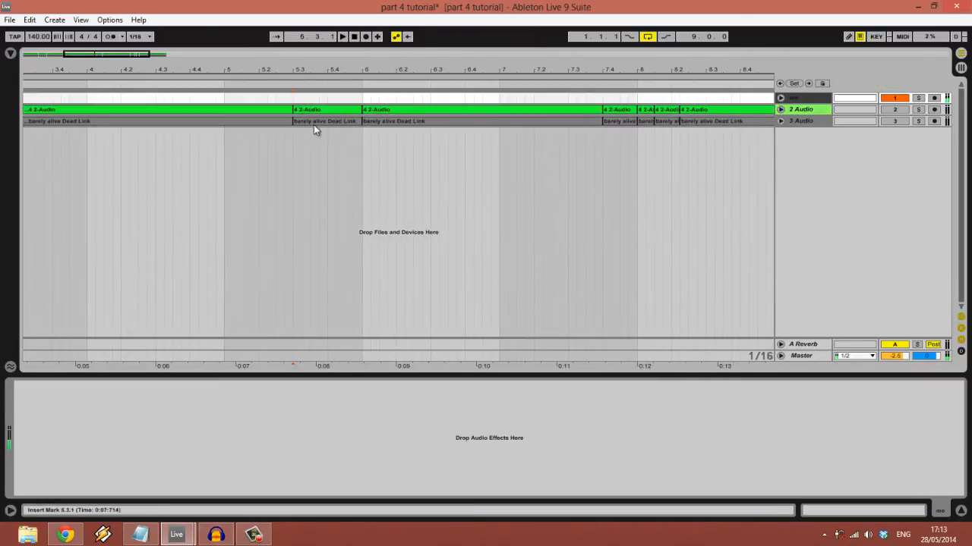
drag(337, 69, 340, 71)
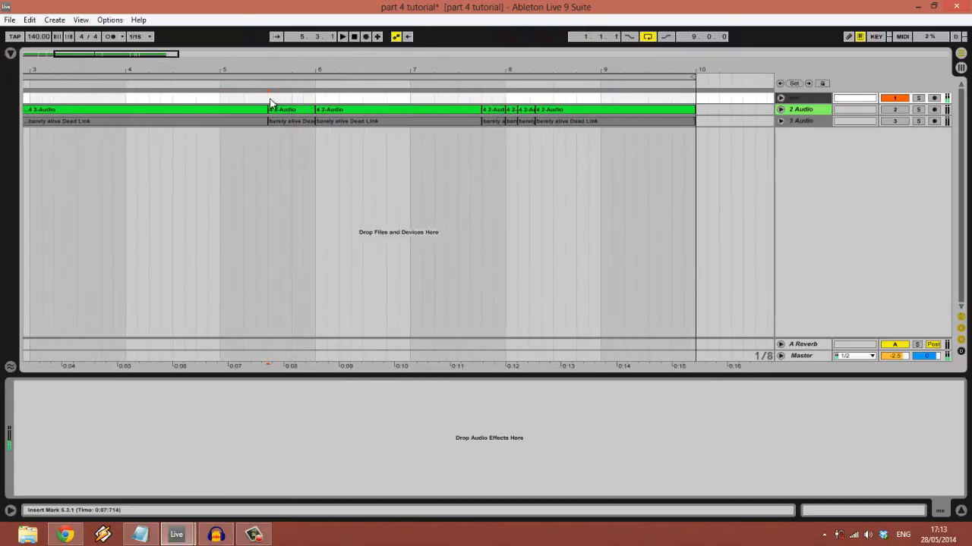
key(space)
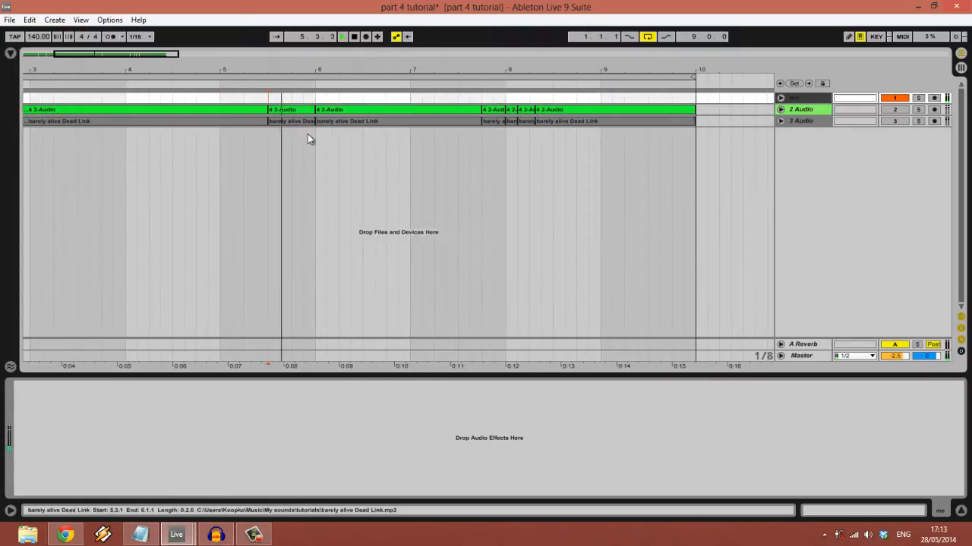
key(space)
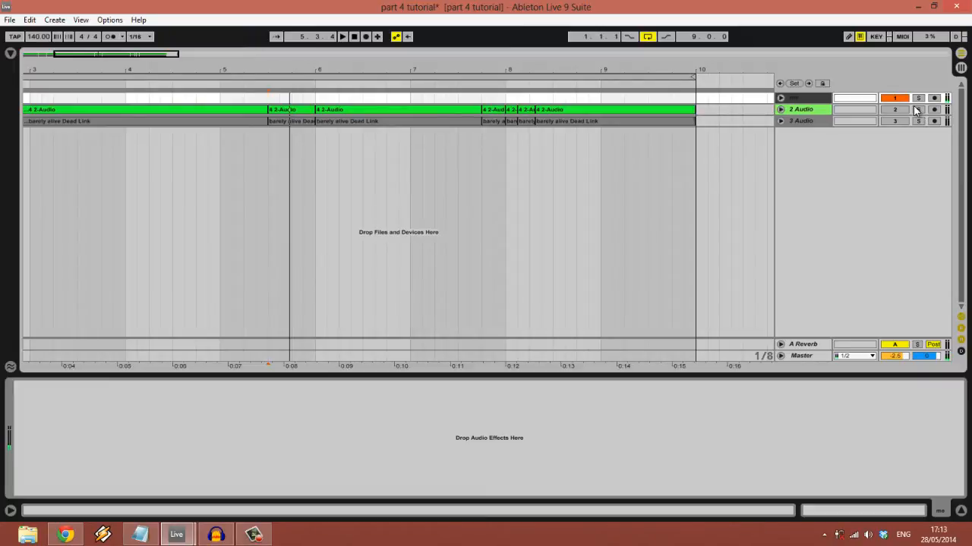
Activate the 2 Audio track and play the half-bar clip from 5.3.1 again
click(900, 112)
key(space)
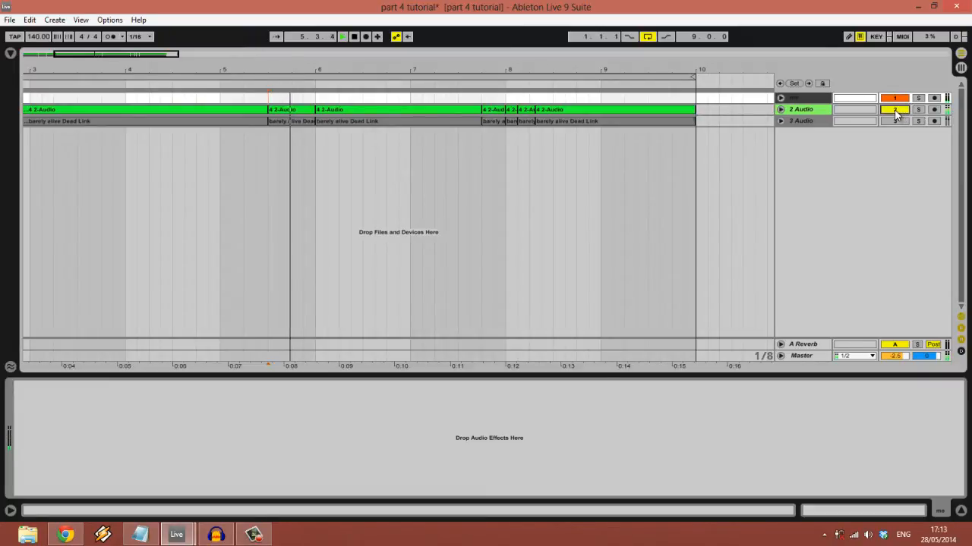
key(space)
key(space)
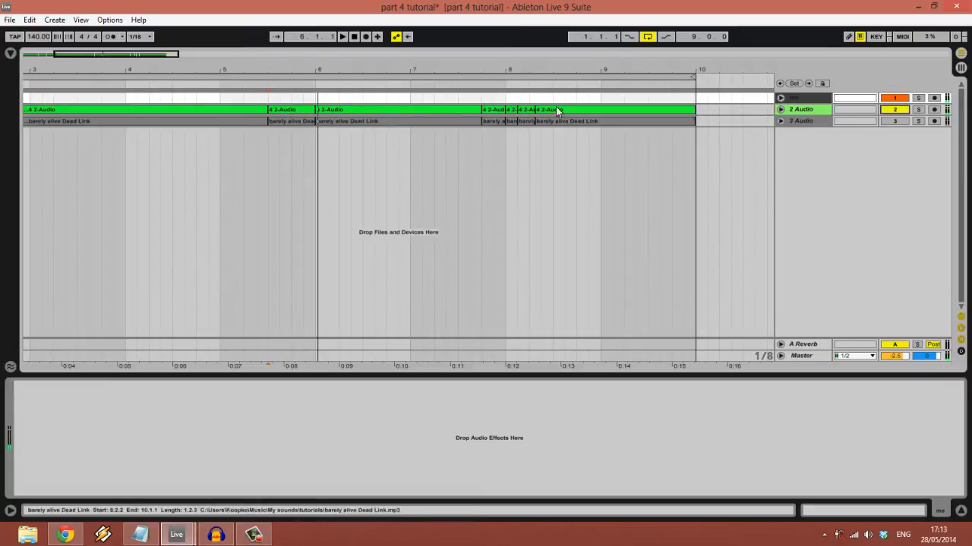
Listen to the arrangement from 7.4.1 and from 2.1.1 to compare the sections where the sound occurs
click(483, 99)
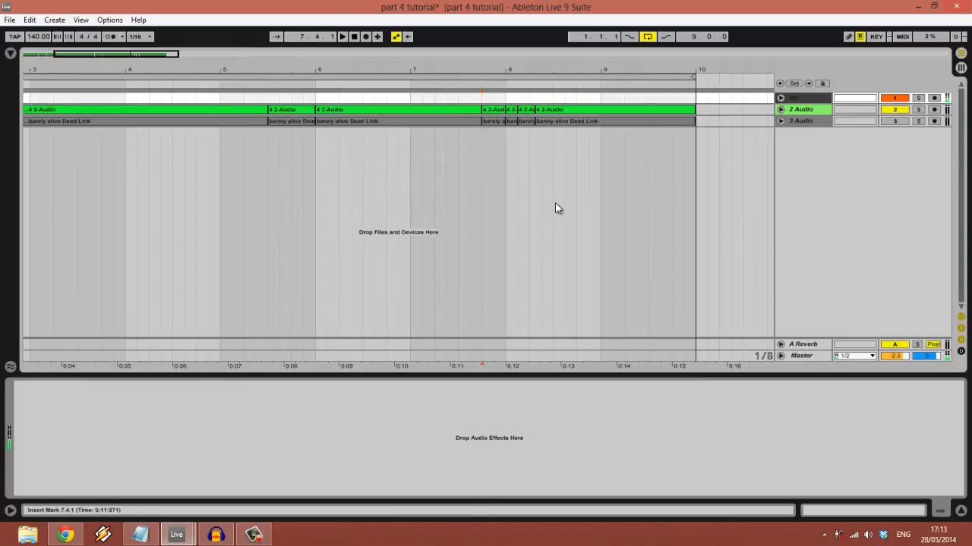
key(space)
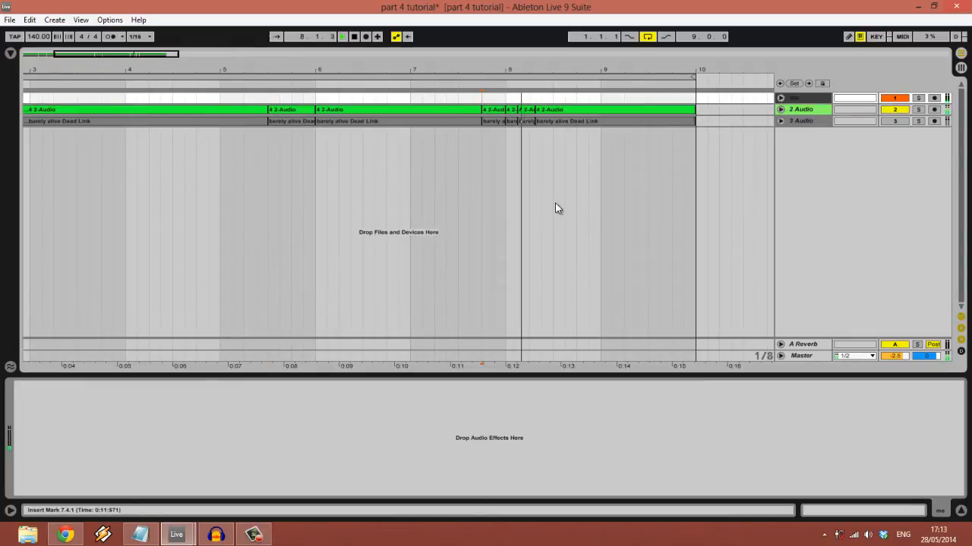
drag(46, 71, 47, 67)
click(110, 101)
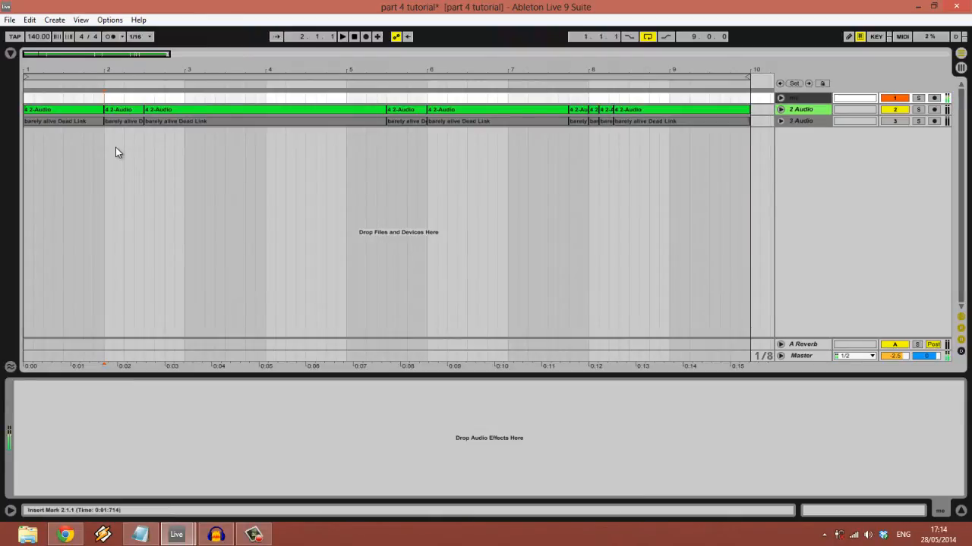
key(space)
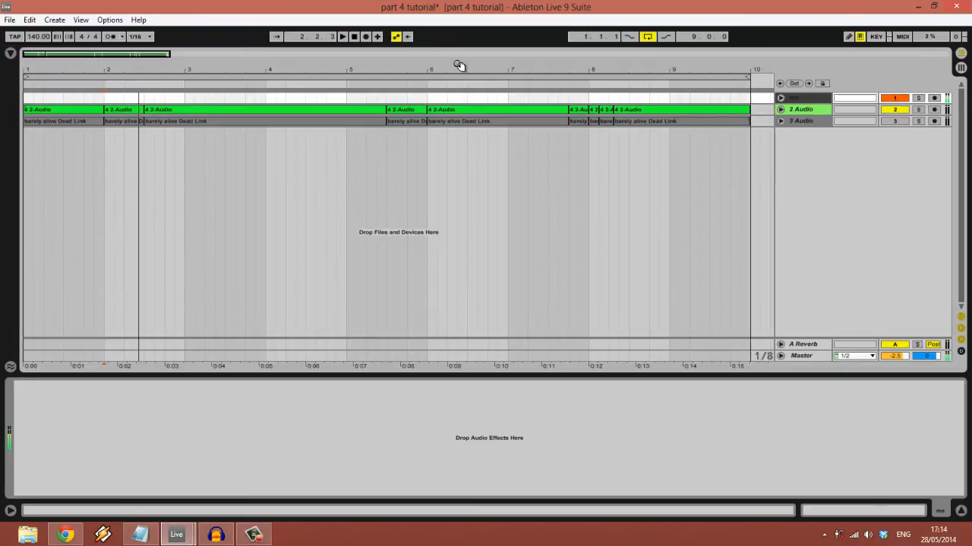
drag(459, 65, 460, 65)
key(space)
Select the clip from 5.3.1 to 6.1.1 on the 2 Audio track and play it repeatedly
click(239, 110)
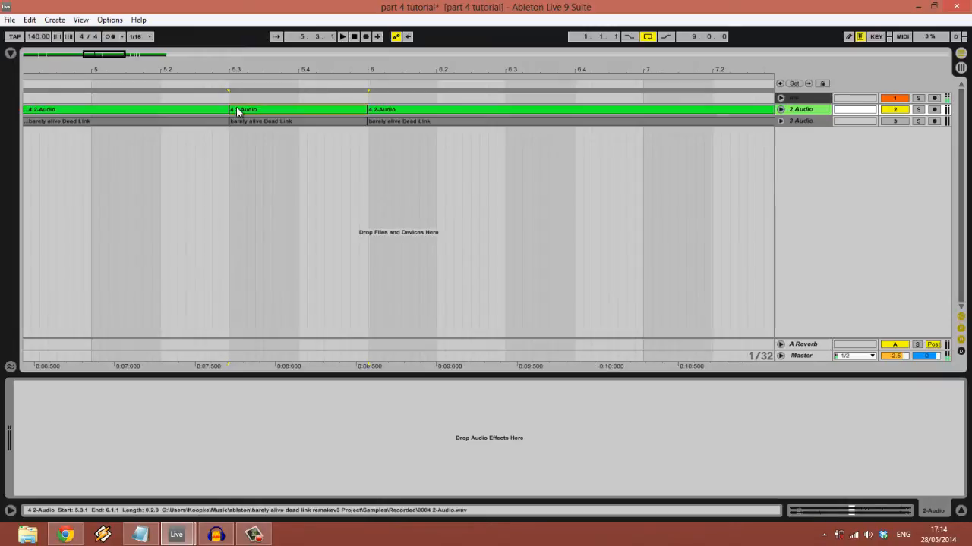
key(space)
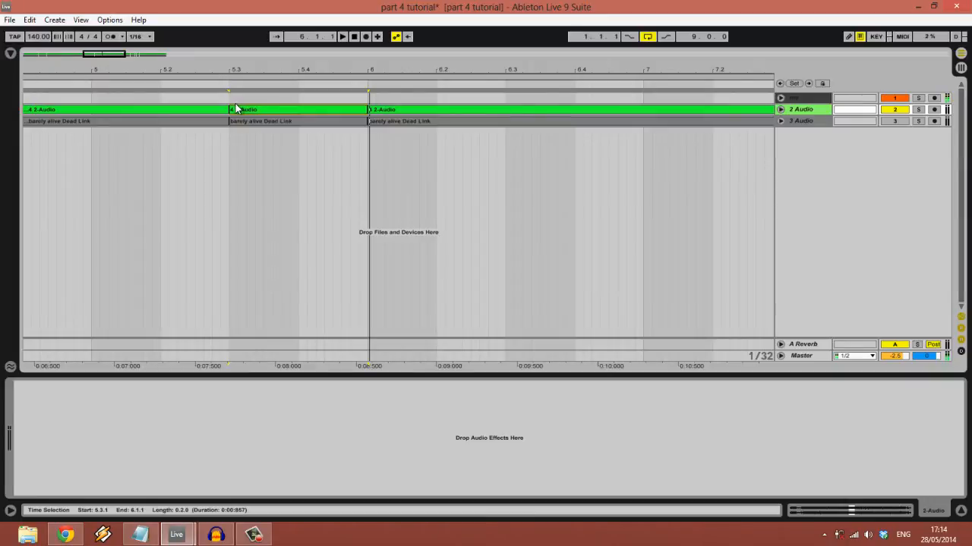
key(space)
key(space)
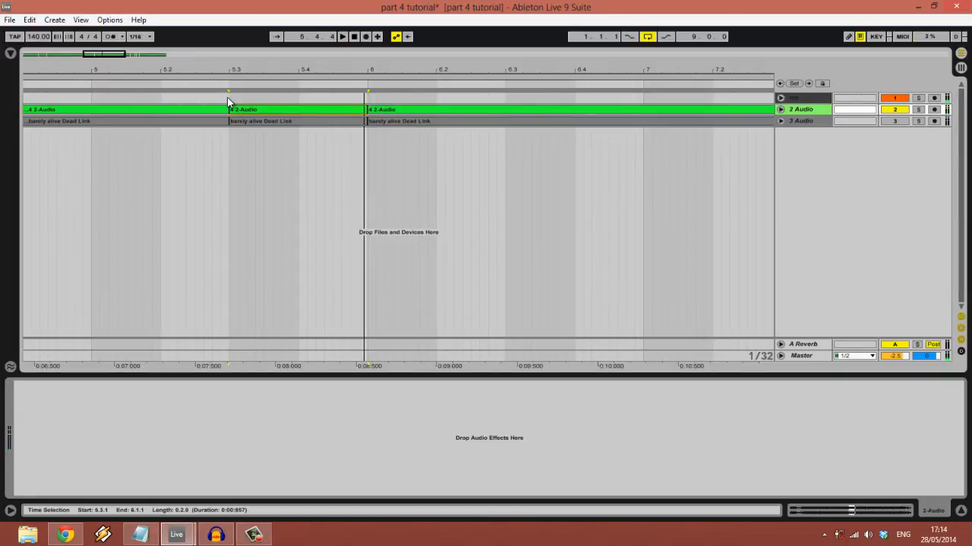
Insert a MIDI track below the "me" track, find the Zebra2 plug-in by searching for "zeb", and load it there
click(802, 99)
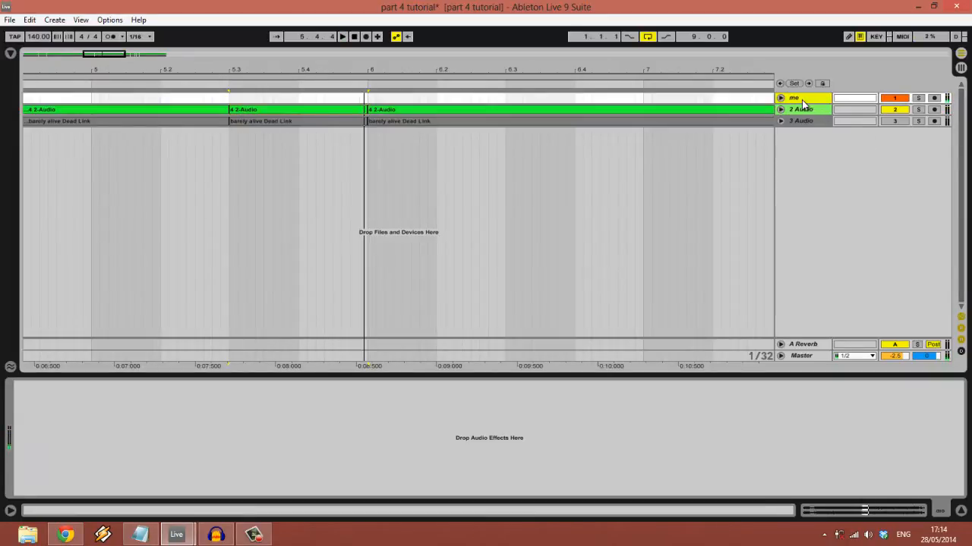
key(ctrl+shift+t)
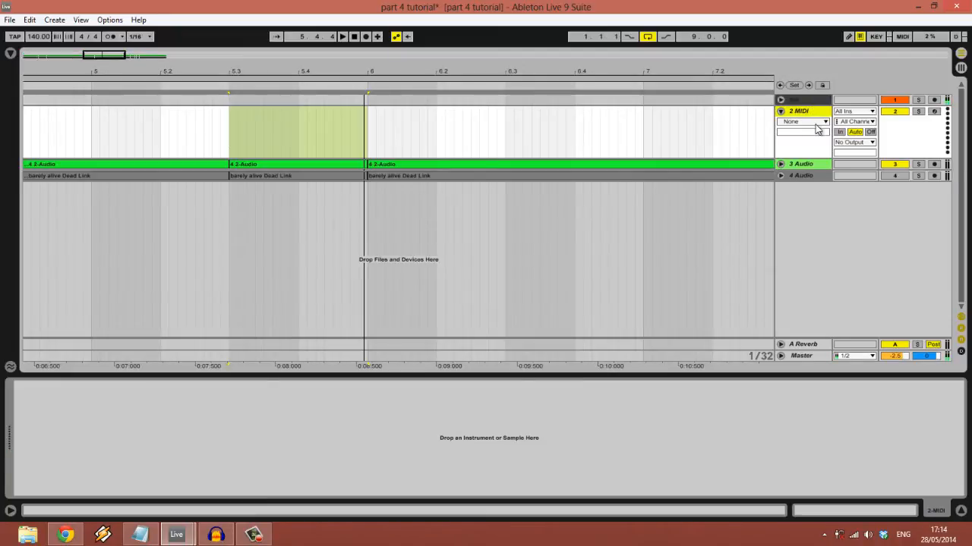
click(11, 53)
click(57, 55)
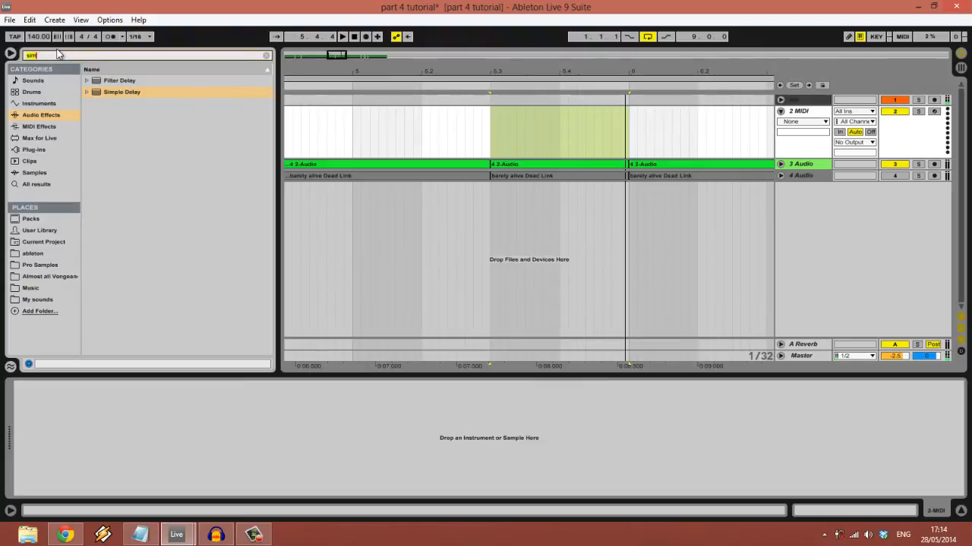
key(BackSpace)
text(zeb)
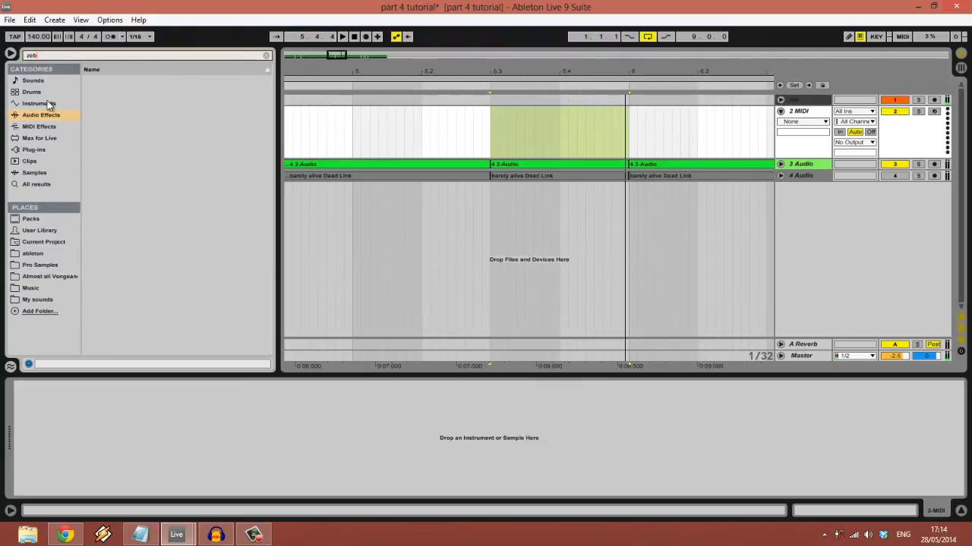
click(25, 151)
drag(117, 135, 564, 130)
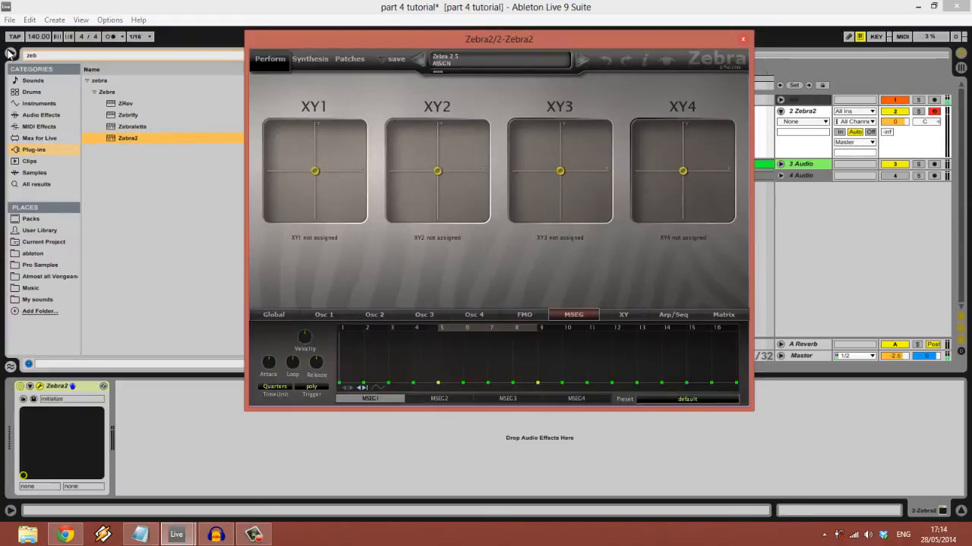
Hide the browser and show the Synthesis page of Zebra2
click(9, 54)
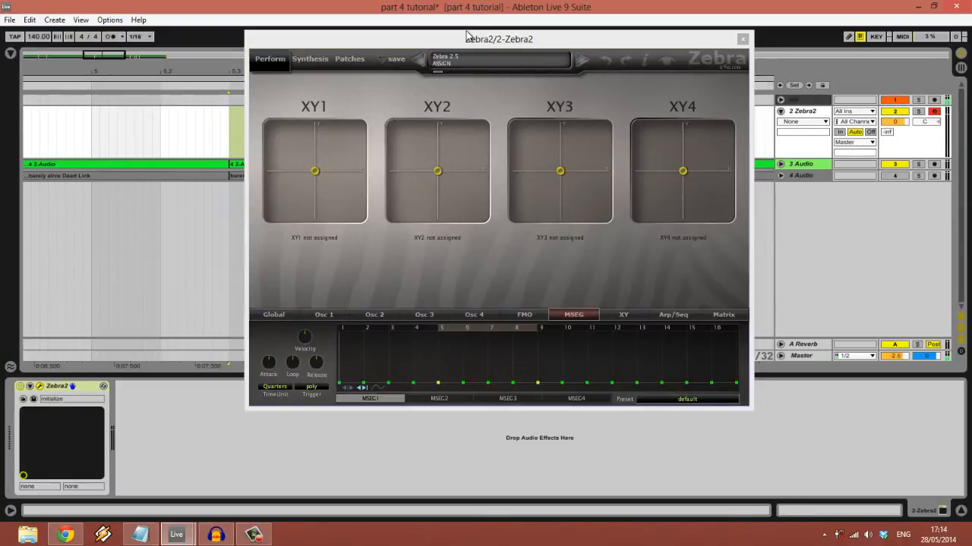
mouse_move(468, 37)
mouse_down()
mouse_move(437, 45)
mouse_move(457, 39)
mouse_up()
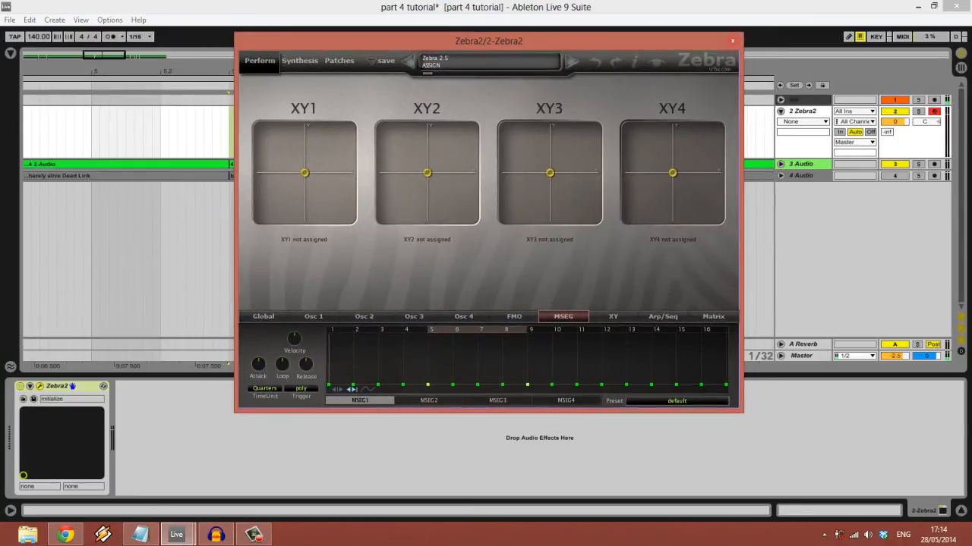
click(810, 248)
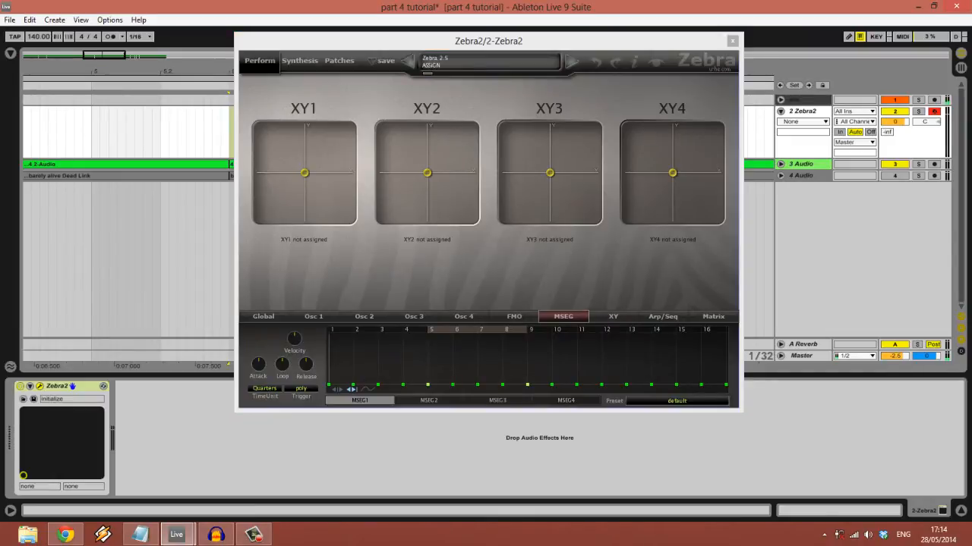
click(288, 60)
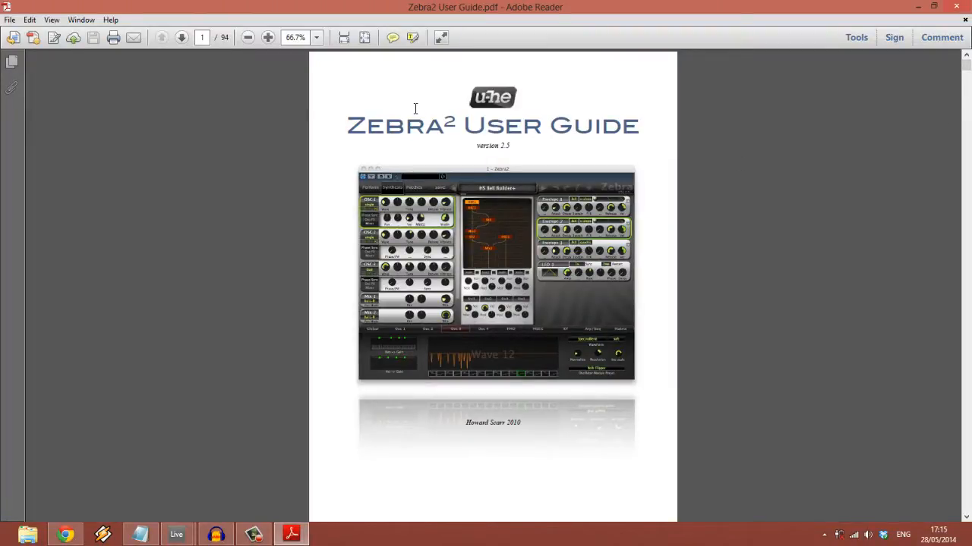
Skim the Zebra2 User Guide in Adobe Reader from the contents to the tricks around page 70, and return to Ableton Live
scroll(481, 334, down, 10)
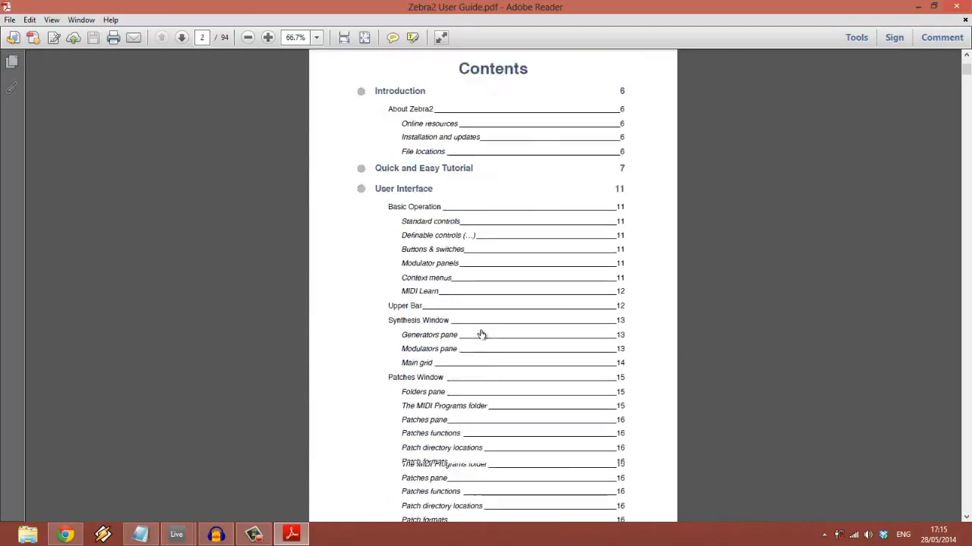
drag(967, 71, 967, 391)
scroll(467, 413, down, 3)
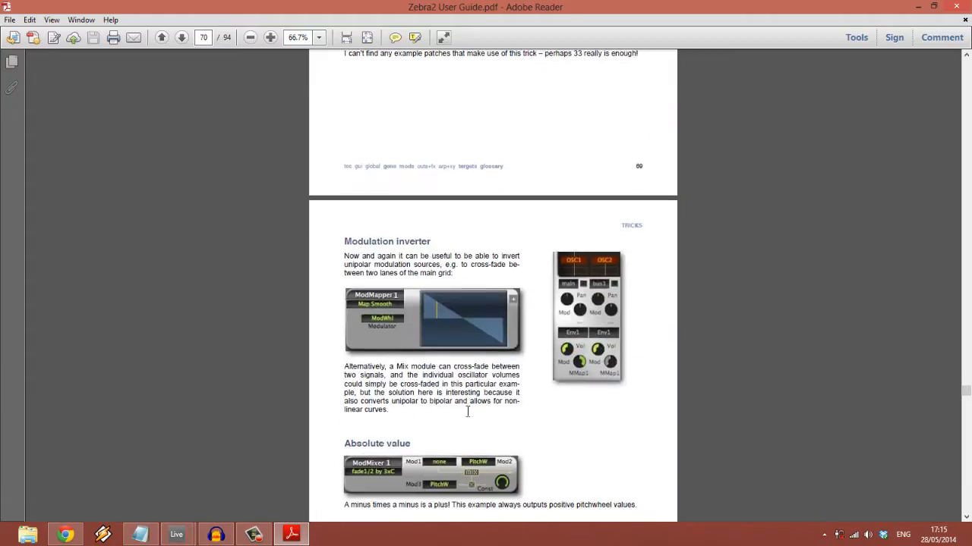
click(918, 6)
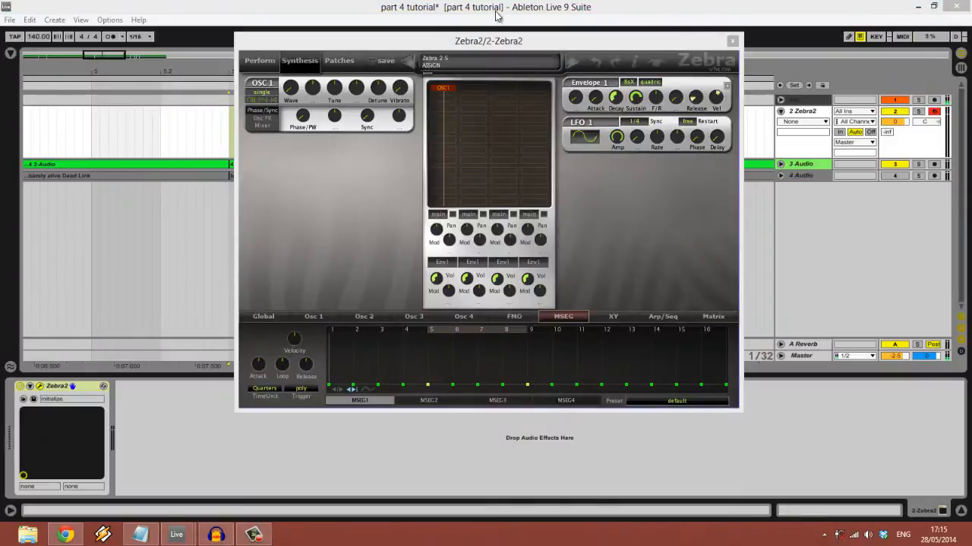
View the Patches and Perform pages of Zebra2 and return to the Synthesis page
click(502, 67)
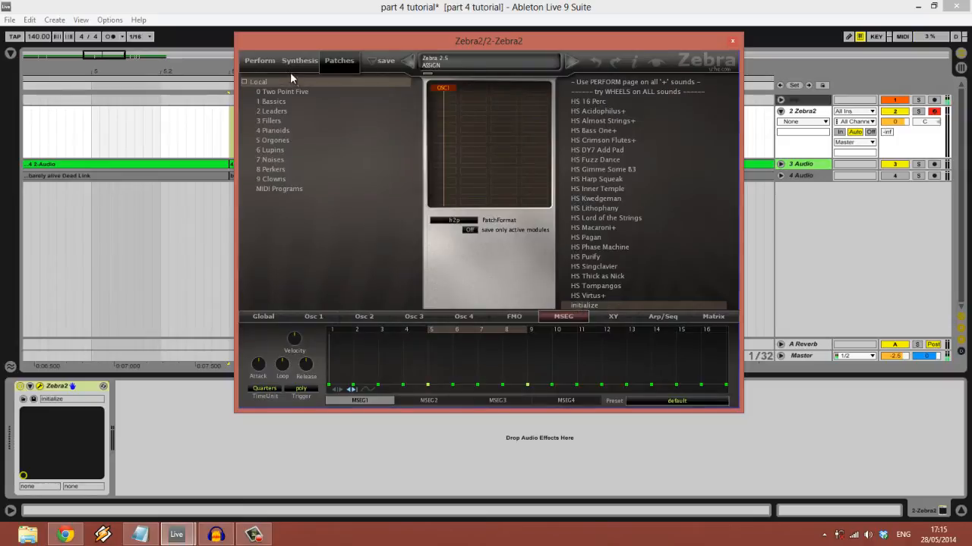
click(261, 61)
click(299, 60)
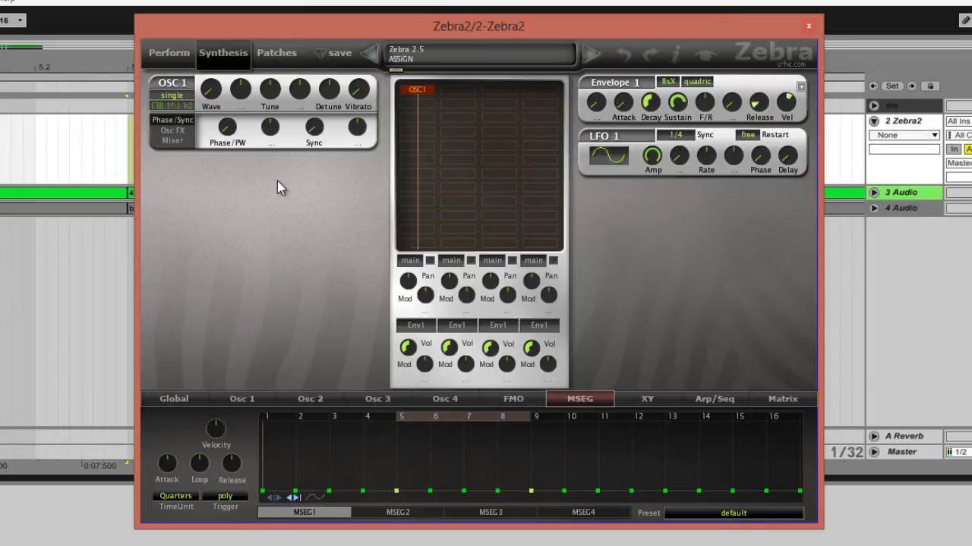
Turn on the reset switch of OSC 1, the third small icon under its single voice mode
click(188, 108)
drag(209, 29, 196, 53)
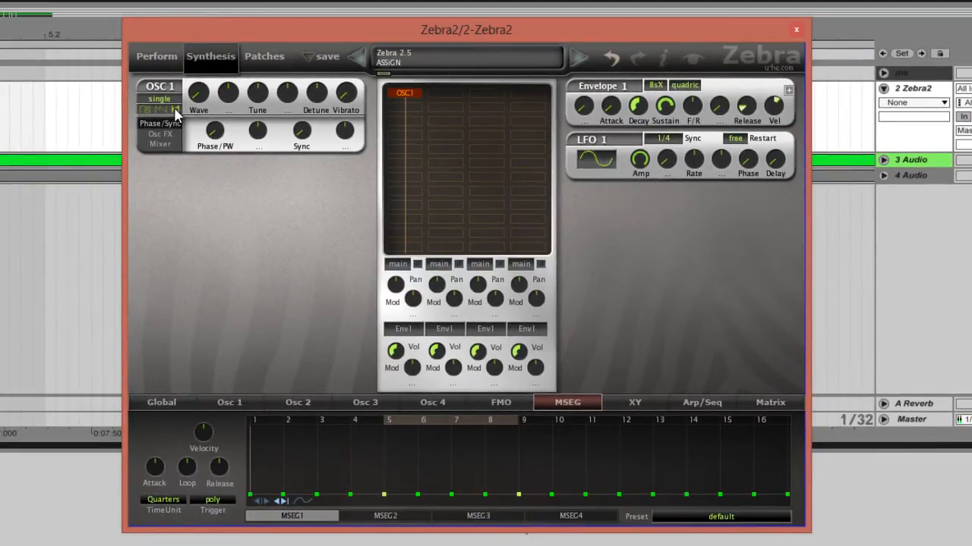
click(174, 110)
drag(210, 33, 210, 62)
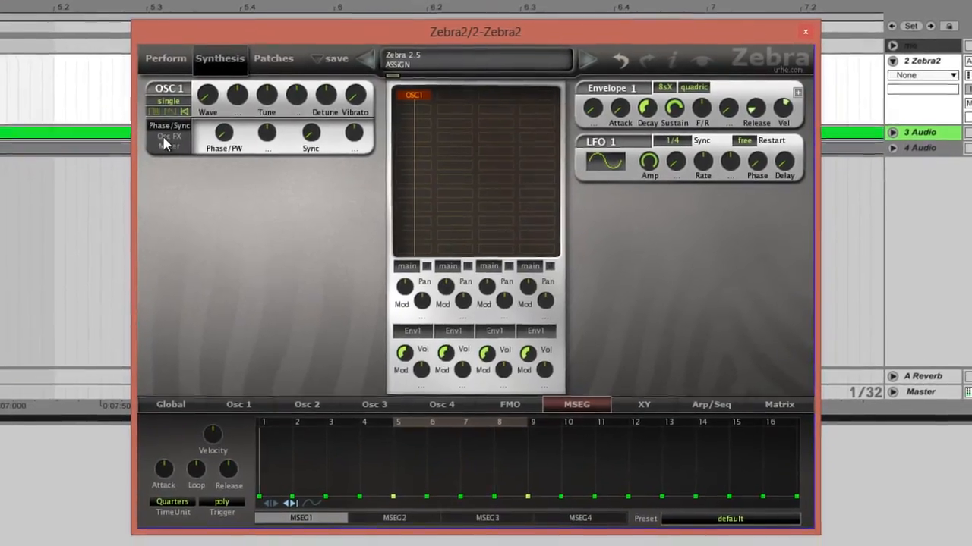
Set the first Osc FX slot of OSC 1 to Odd for Even and raise its amount
click(157, 134)
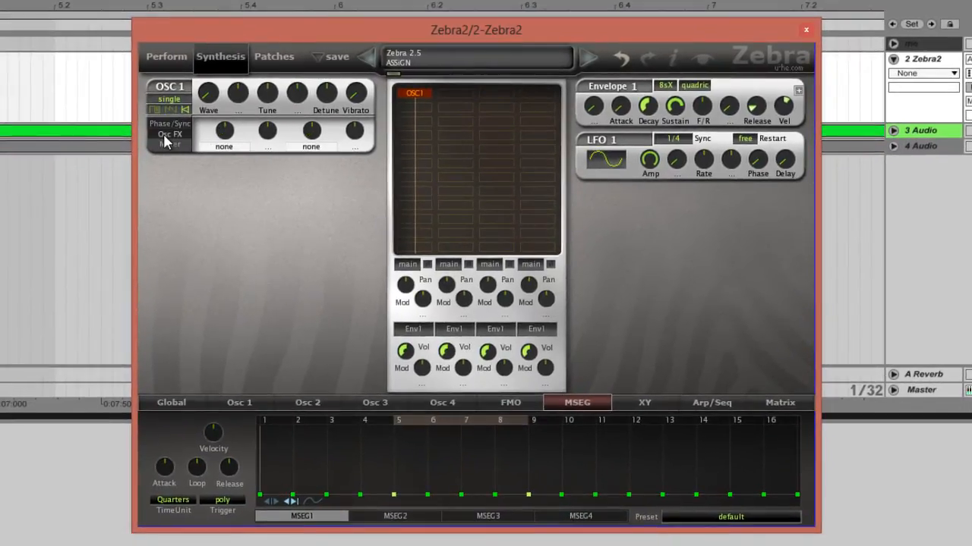
click(225, 137)
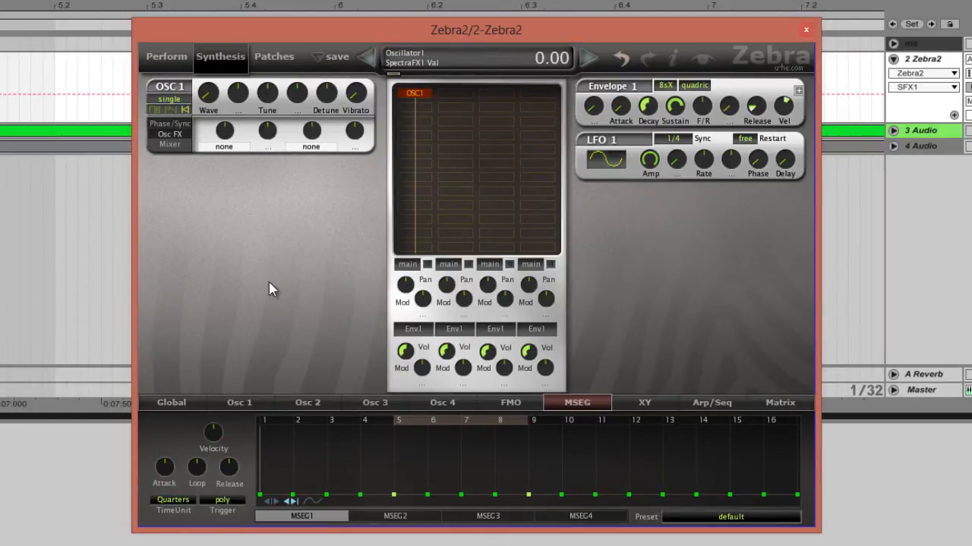
click(221, 147)
click(241, 193)
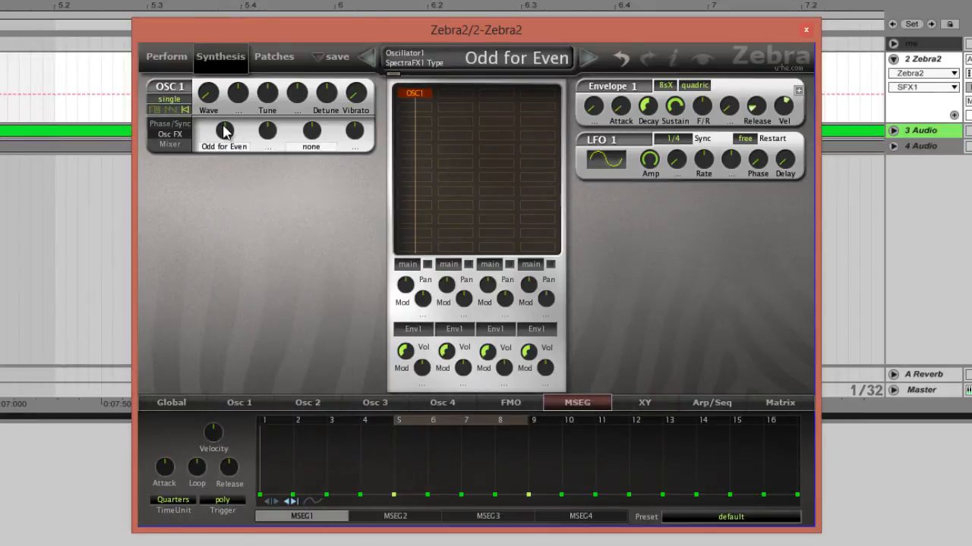
drag(227, 128, 239, 103)
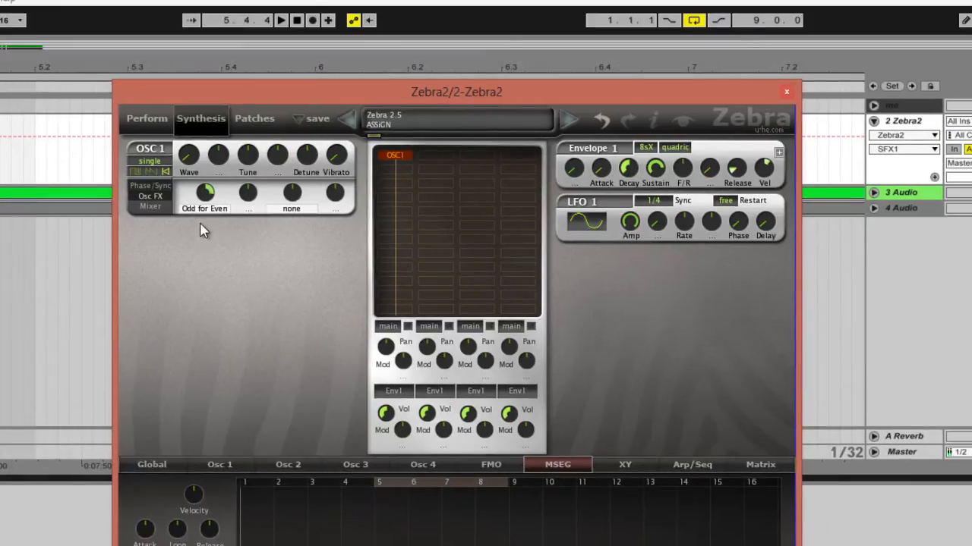
Look through the Mixer and Osc FX pages of OSC 1 and return to its Phase/Sync page
click(158, 209)
click(158, 196)
click(159, 186)
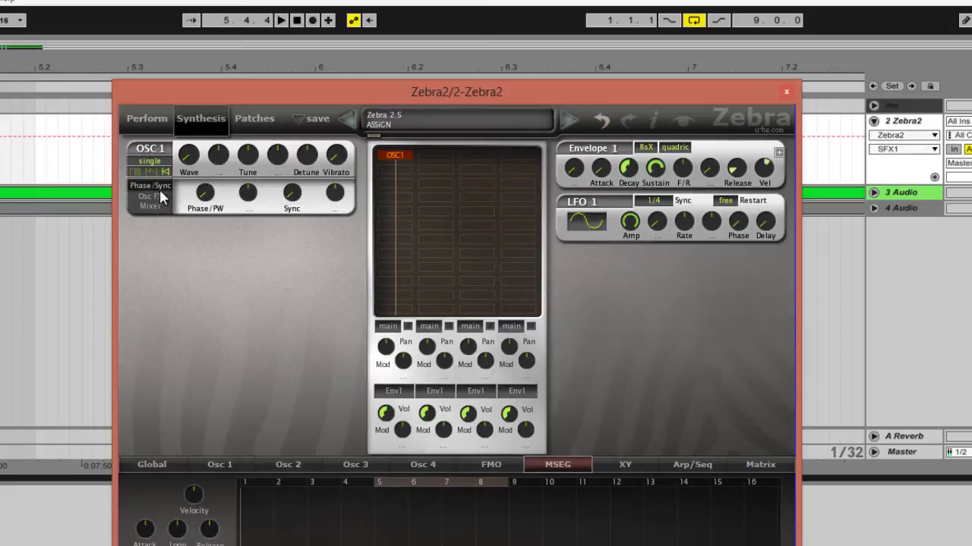
click(159, 197)
click(159, 187)
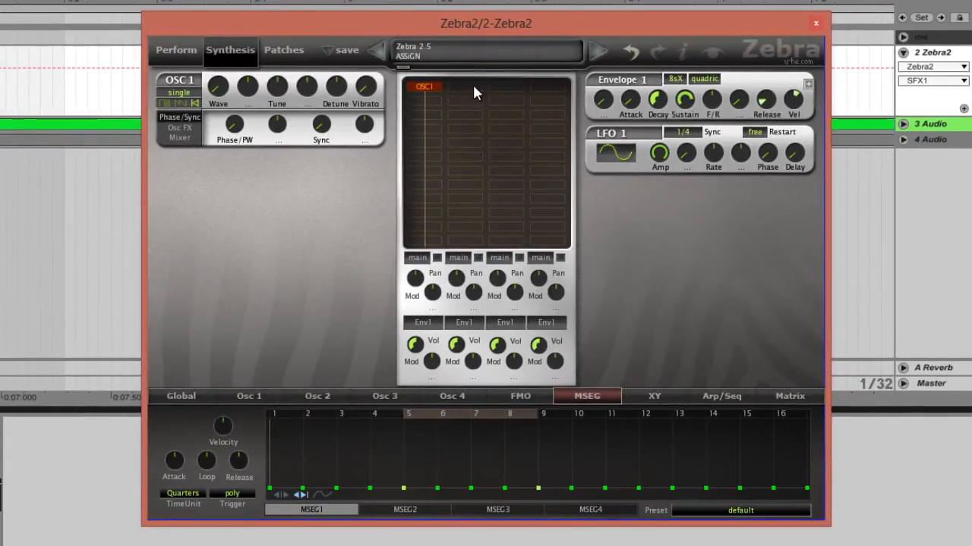
Add OSC2 to the first row of the grid's second lane and raise its Tune
click(473, 92)
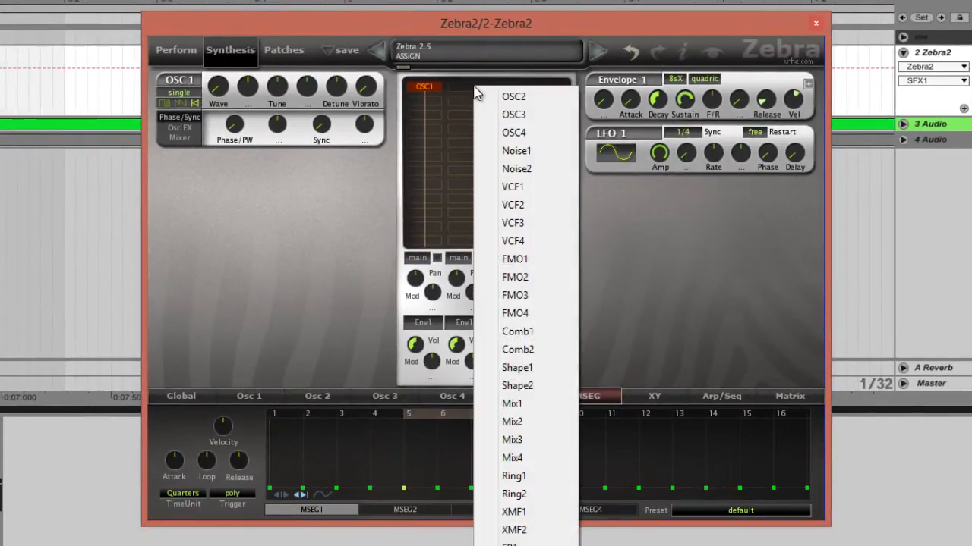
click(480, 96)
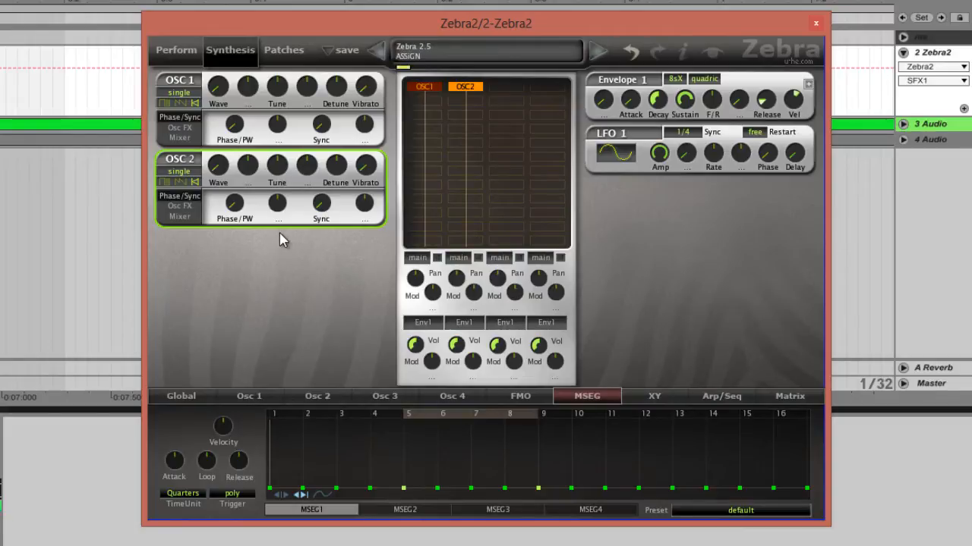
click(278, 168)
drag(280, 175, 298, 155)
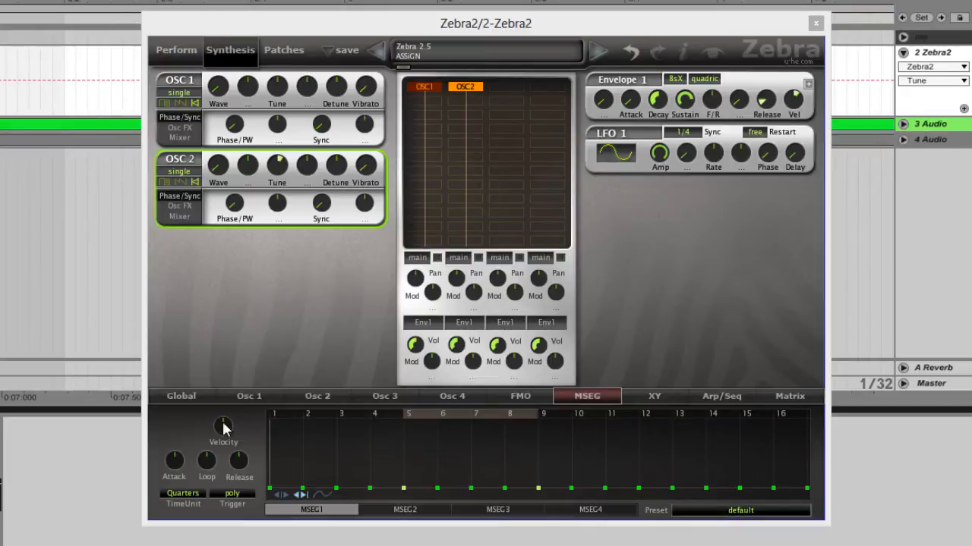
Assign MSEG1 as the modulation source for OSC 2's Tune and raise the modulation amount
click(585, 398)
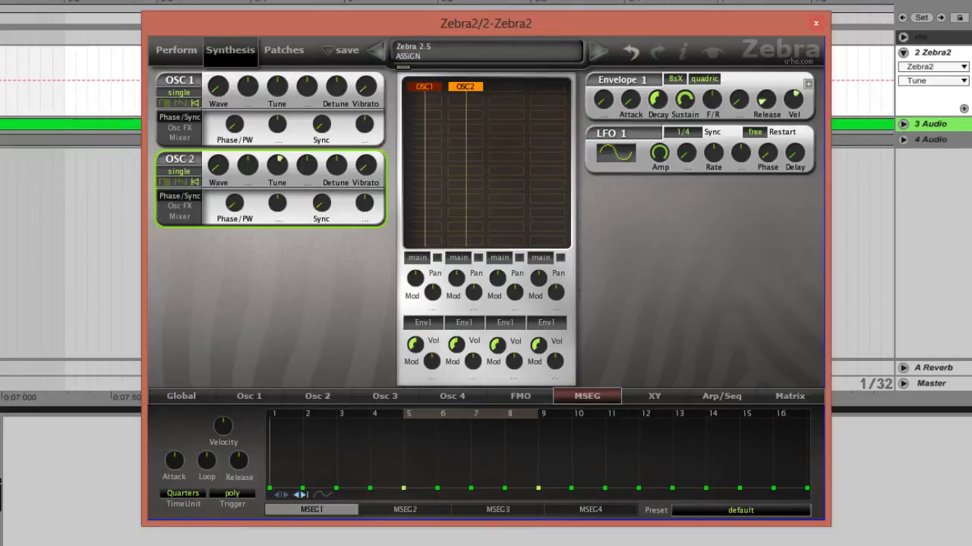
click(306, 190)
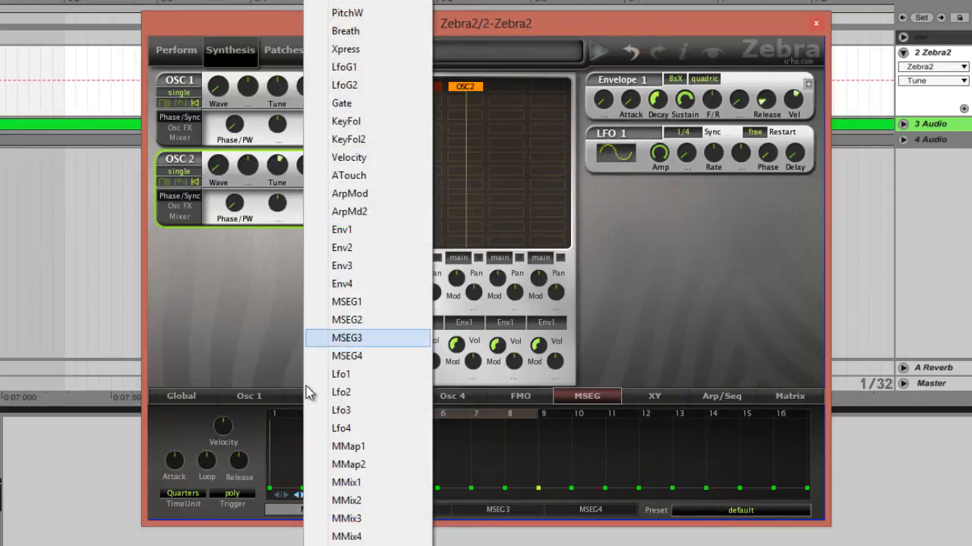
click(345, 302)
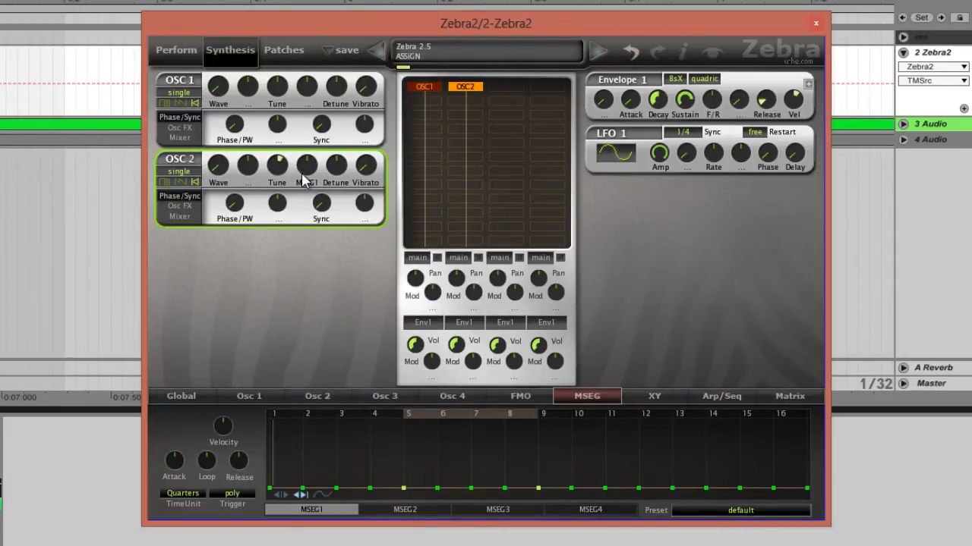
drag(308, 173, 330, 106)
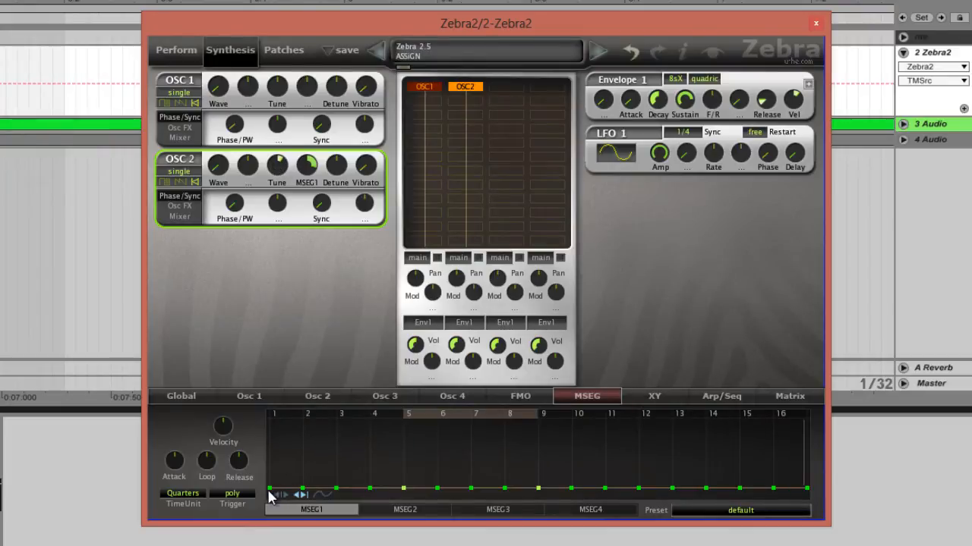
Shape MSEG1 into a fast decay by raising its first point to maximum and moving the second point close to it
drag(270, 480, 269, 419)
mouse_move(283, 466)
mouse_down()
mouse_move(280, 486)
mouse_move(281, 460)
mouse_move(276, 482)
mouse_move(275, 470)
mouse_up()
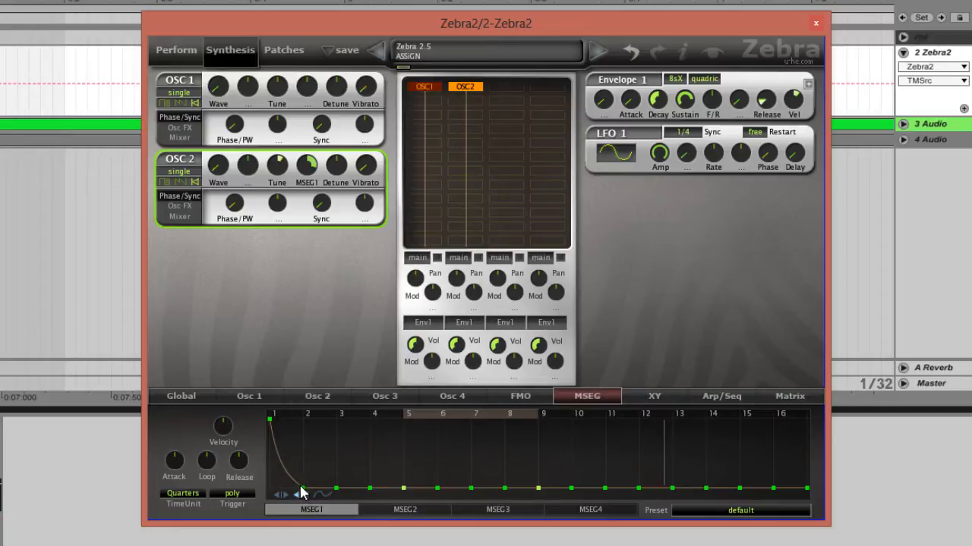
drag(301, 489, 279, 493)
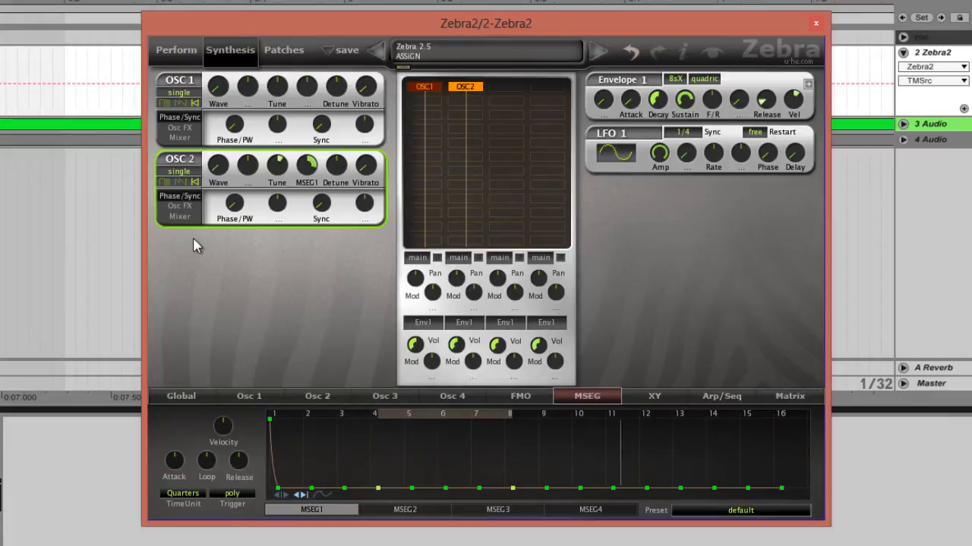
Modulate OSC 2's mixer volume with MSEG1 at a depth of 94, and lower the base volume
click(180, 216)
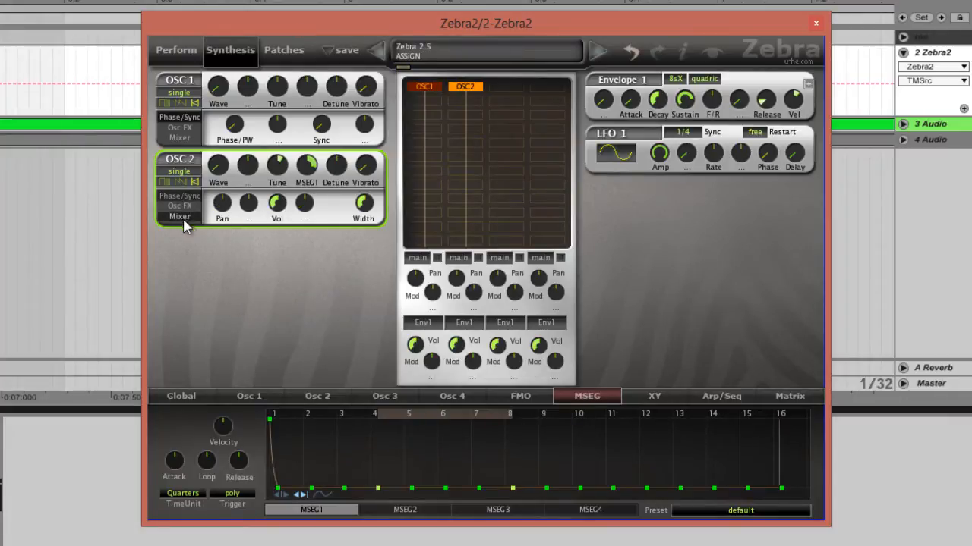
click(303, 219)
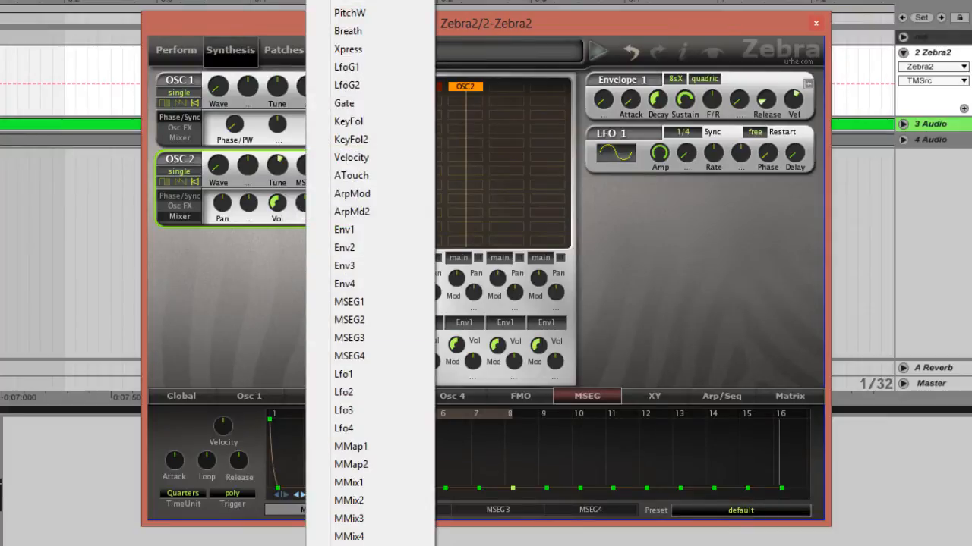
click(349, 302)
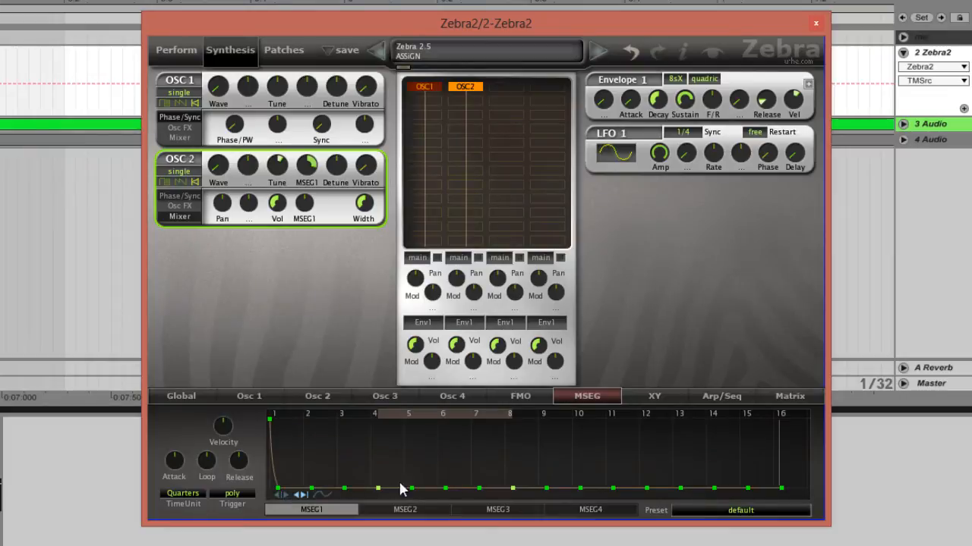
drag(312, 170, 302, 131)
drag(279, 208, 332, 170)
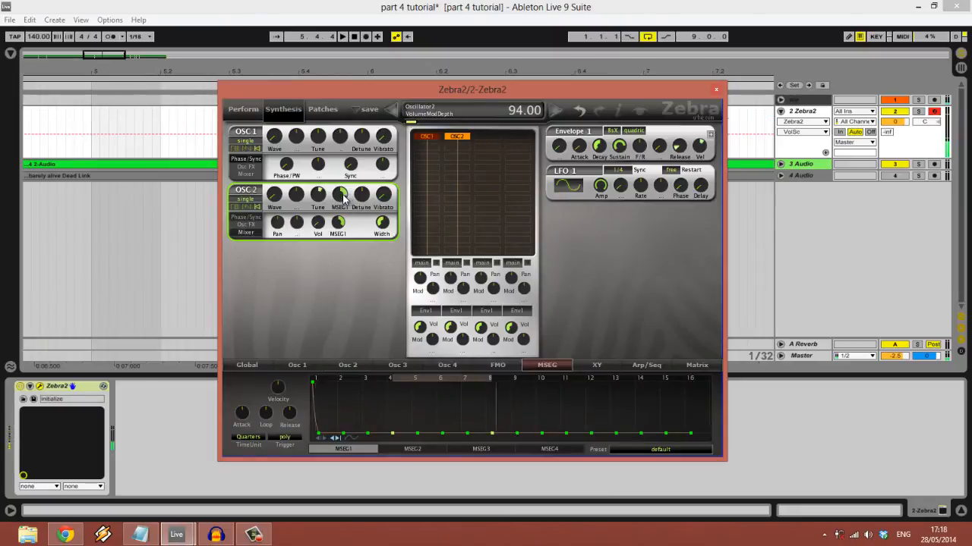
drag(326, 228, 322, 226)
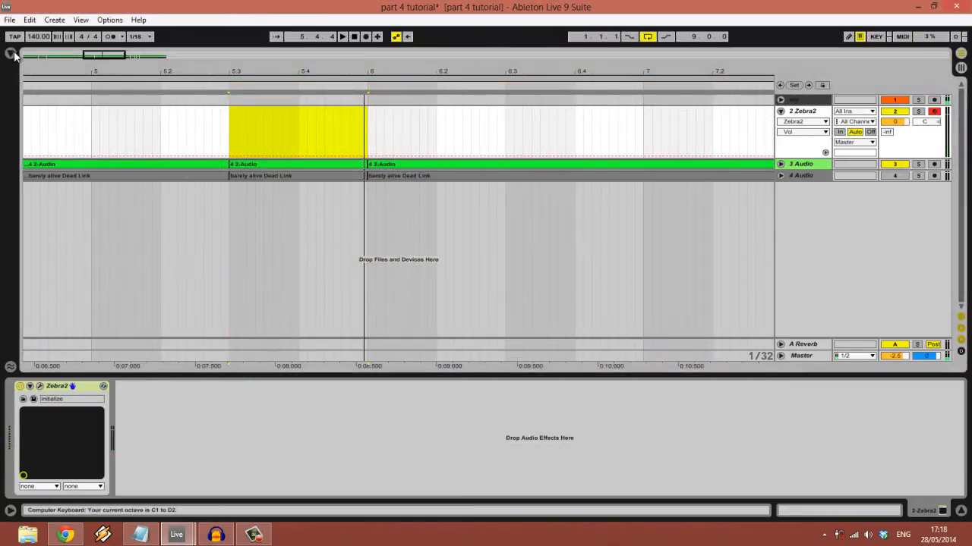
Show the browser and set the Zebra2 track's A-Reverb send to about -19.7 dB
click(11, 53)
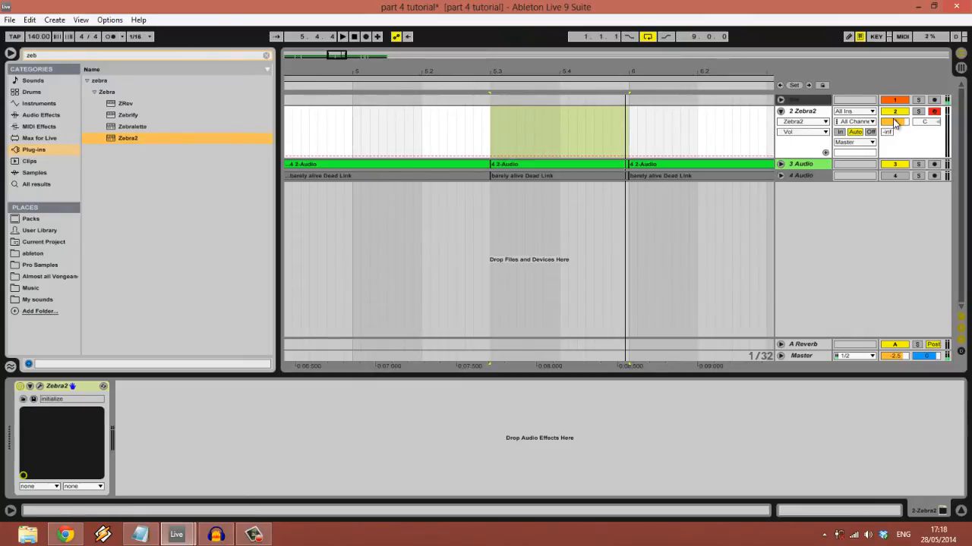
drag(886, 134, 886, 134)
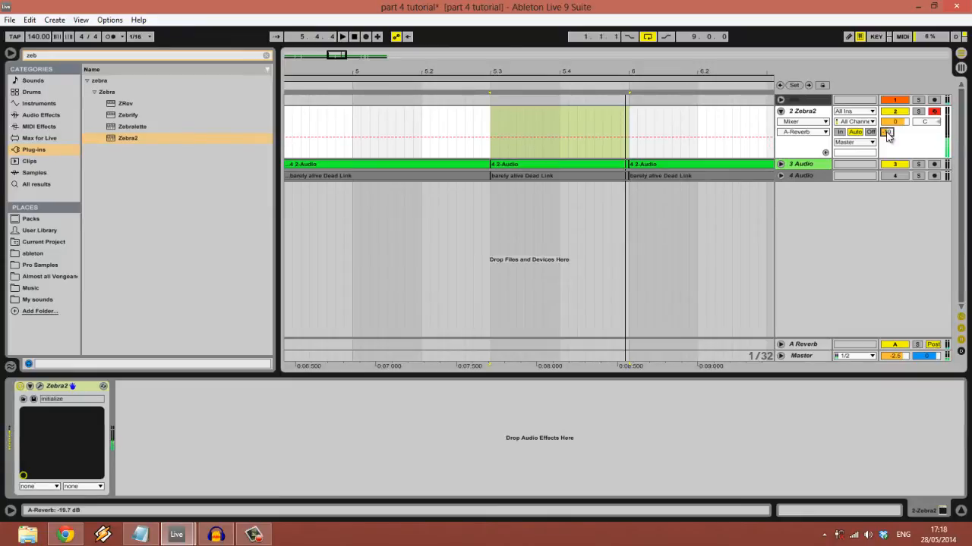
Search the audio effects for "com", add a Compressor after Zebra2 in the device chain, and hide the browser
click(39, 386)
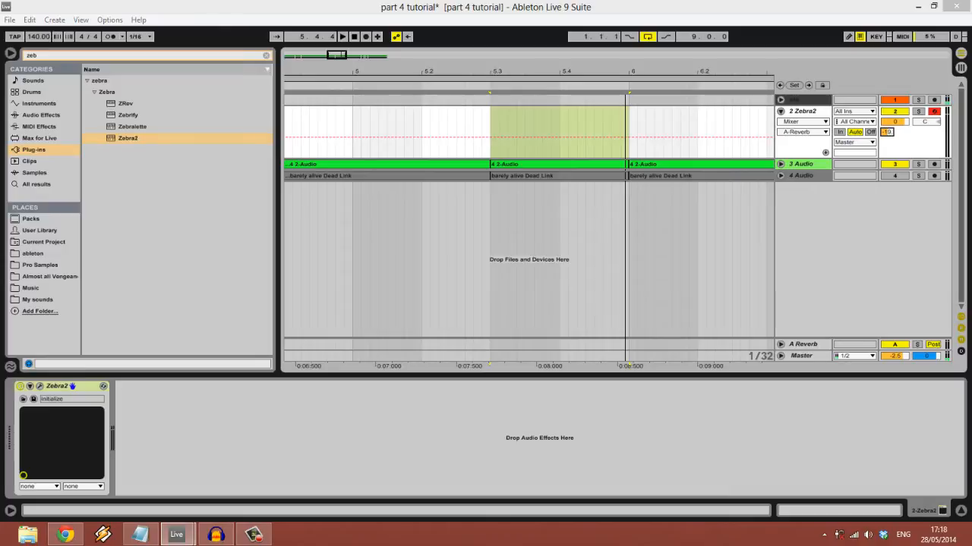
click(170, 476)
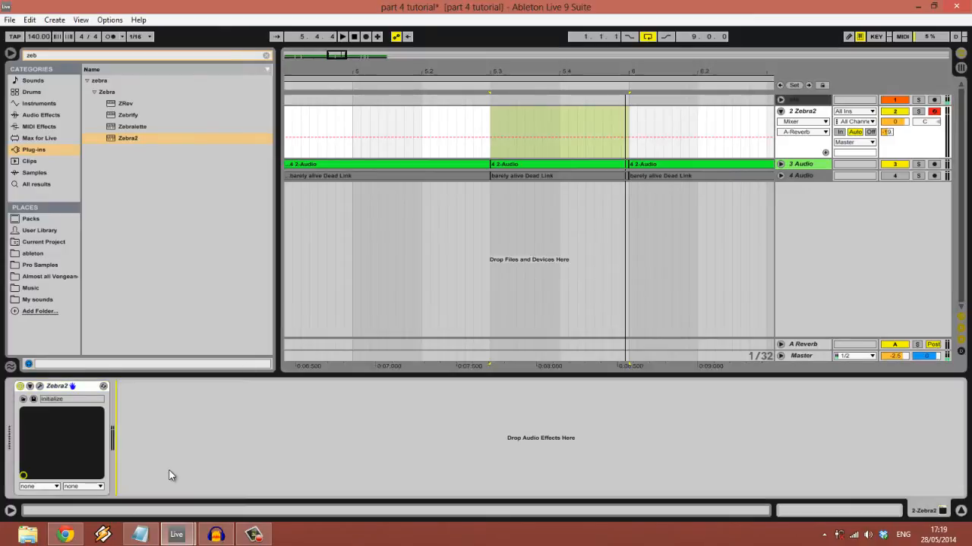
click(90, 56)
text(com)
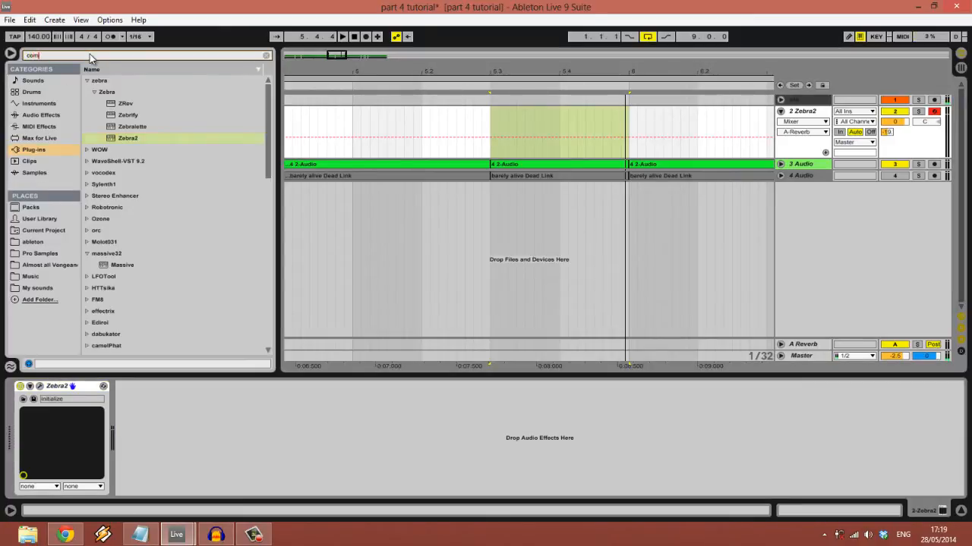
click(33, 117)
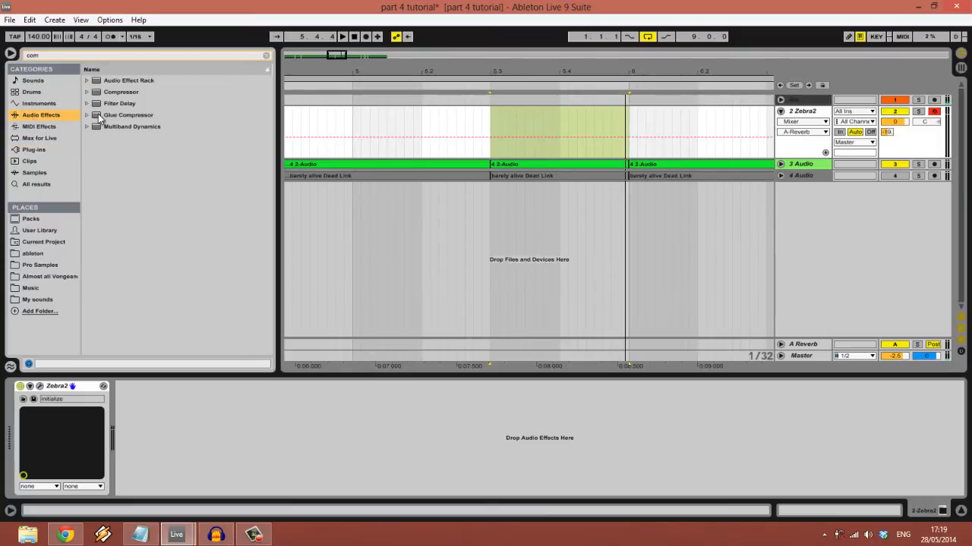
click(87, 91)
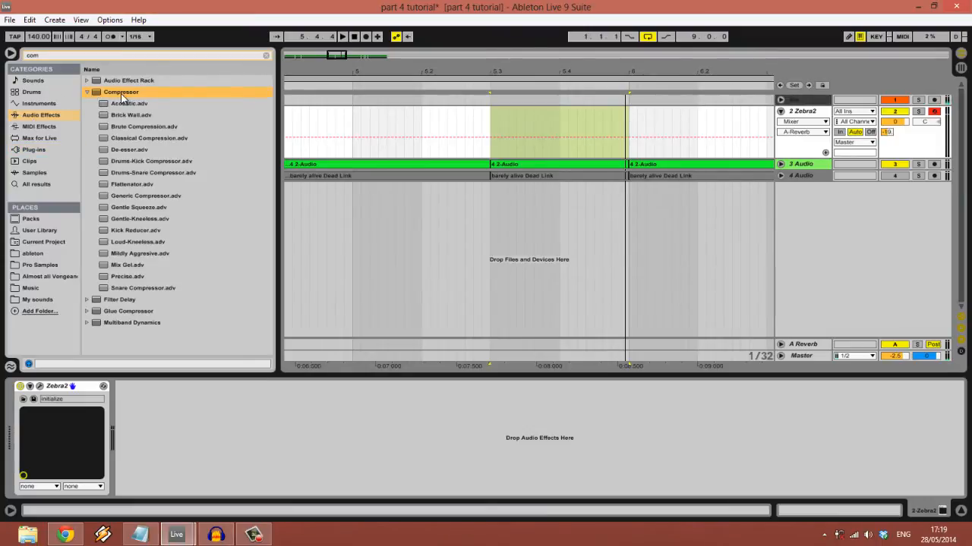
drag(121, 96, 276, 458)
key(ctrl+alt+b)
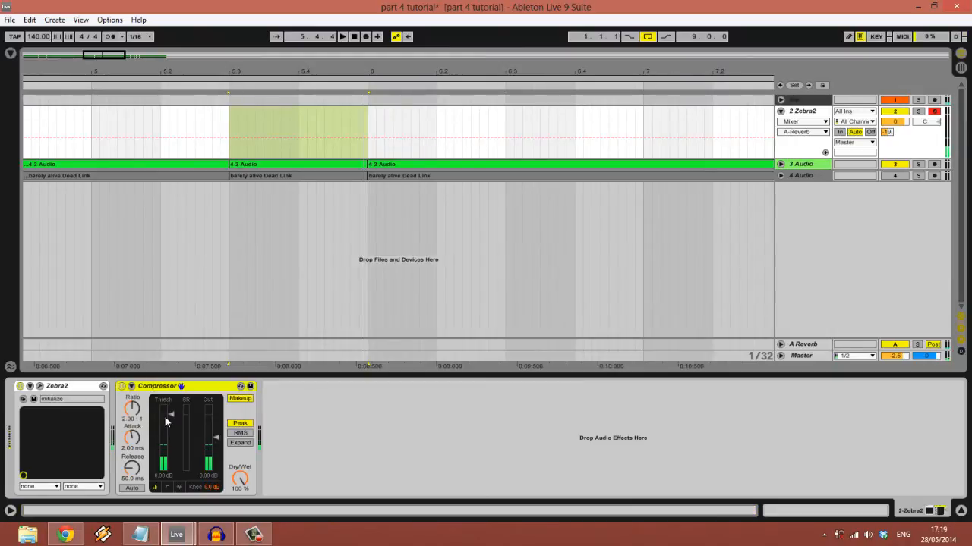
Switch the Compressor to its transfer curve display and set the threshold to about -13.8 dB and the ratio to 1.97:1
click(168, 486)
drag(169, 416, 134, 411)
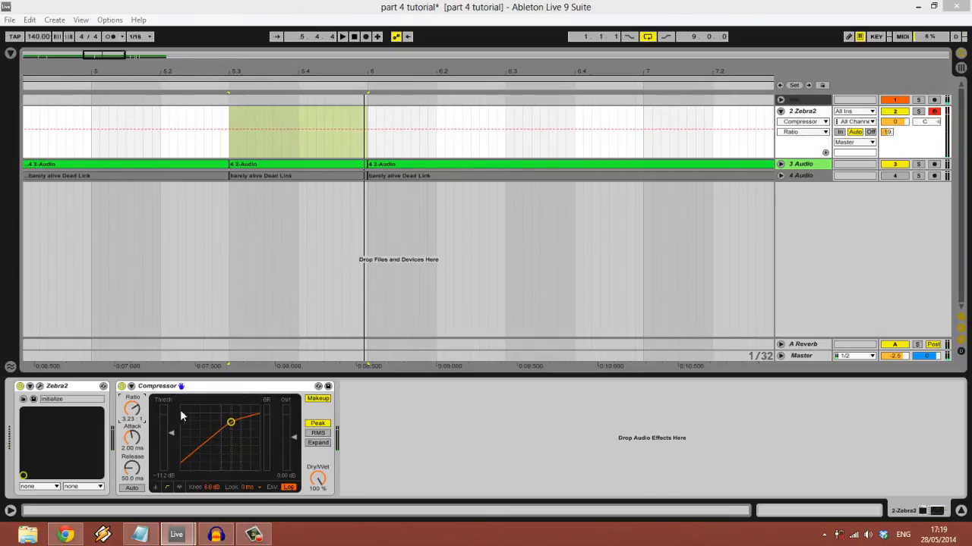
drag(139, 418, 165, 433)
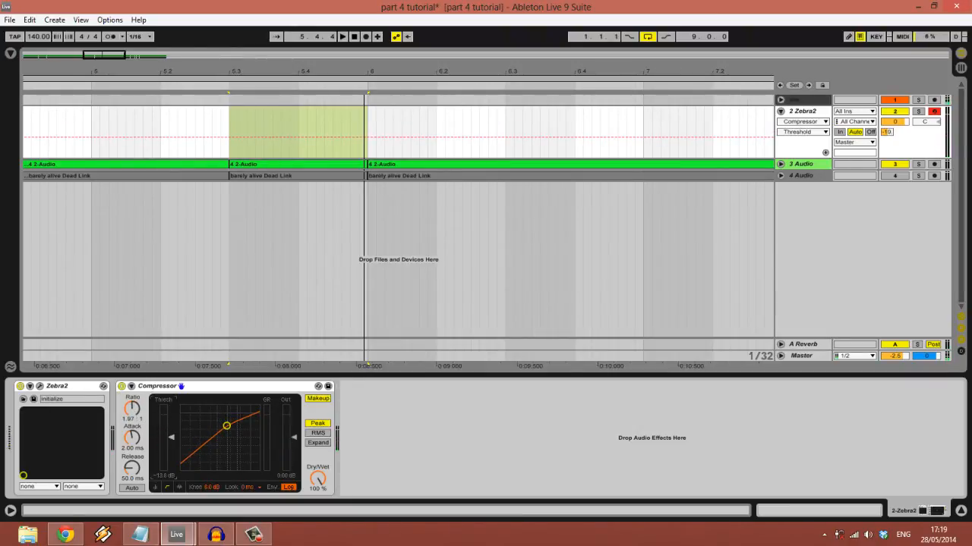
Set Zebra2's global PitchBend Up and Down ranges to 12 and close the plug-in window
click(227, 123)
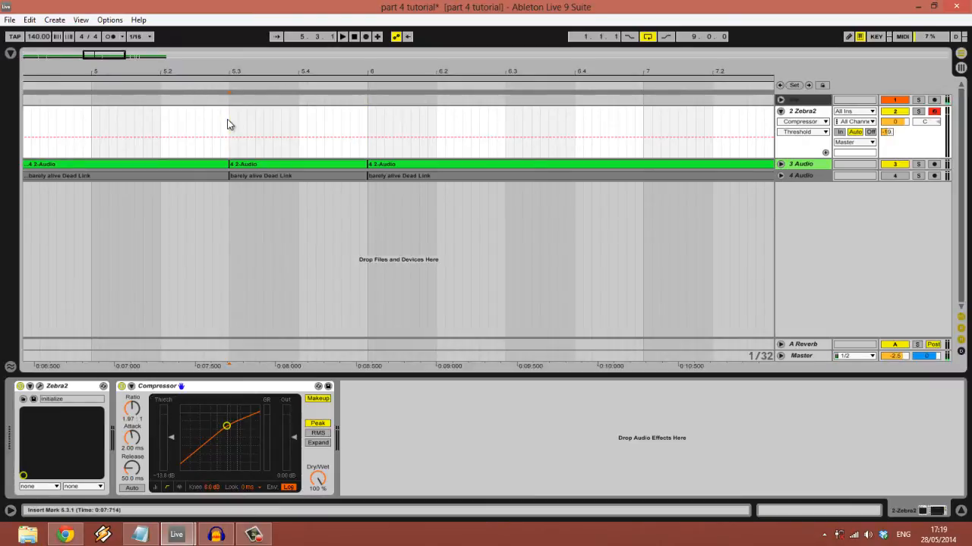
key(ctrl+alt+p)
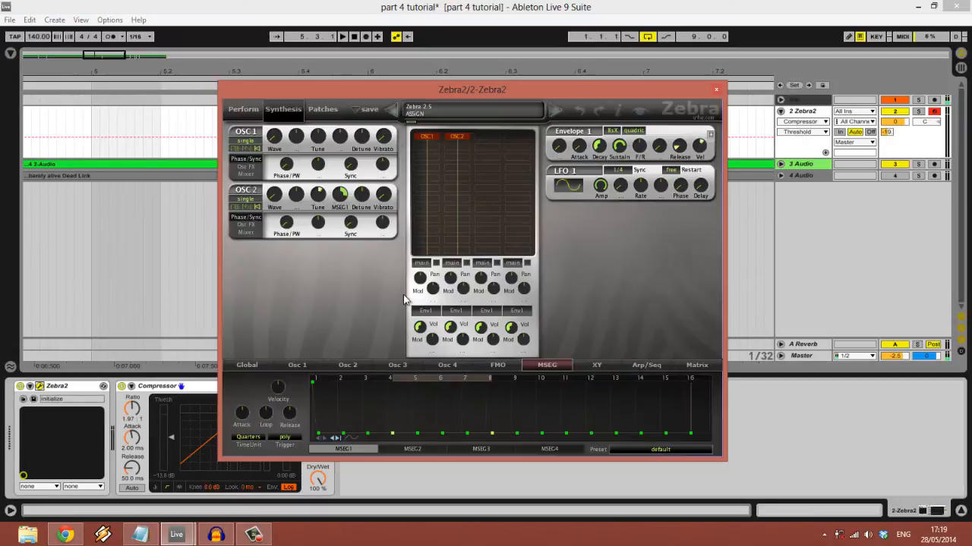
click(247, 366)
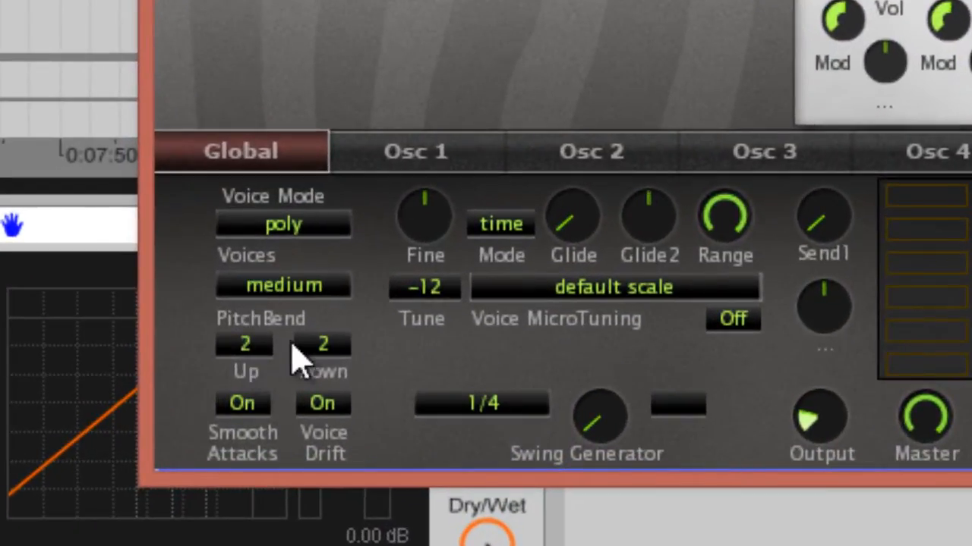
click(245, 351)
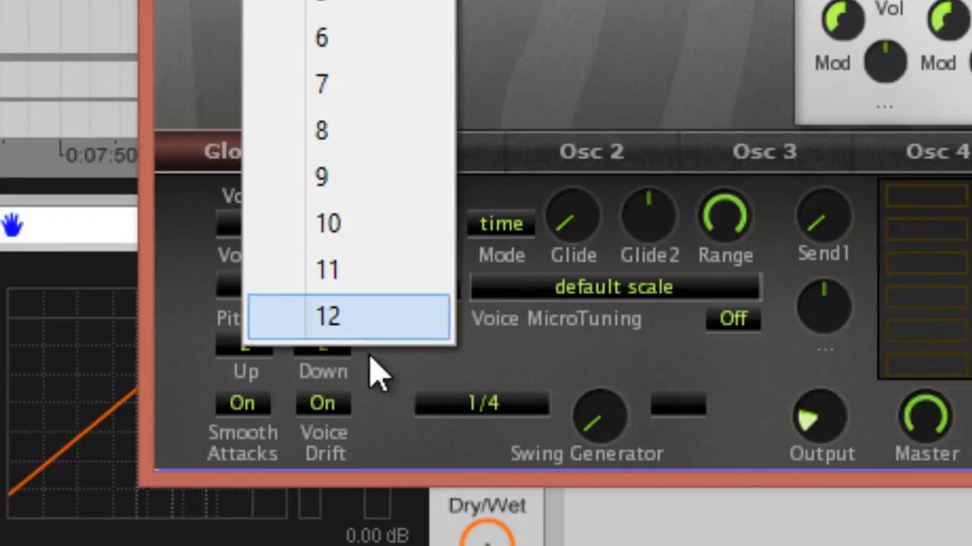
click(363, 333)
click(324, 346)
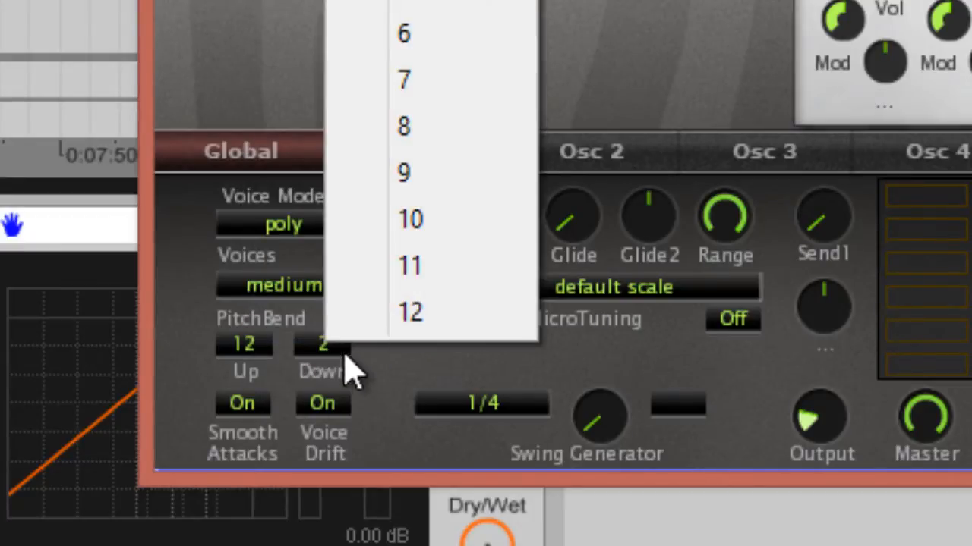
click(348, 325)
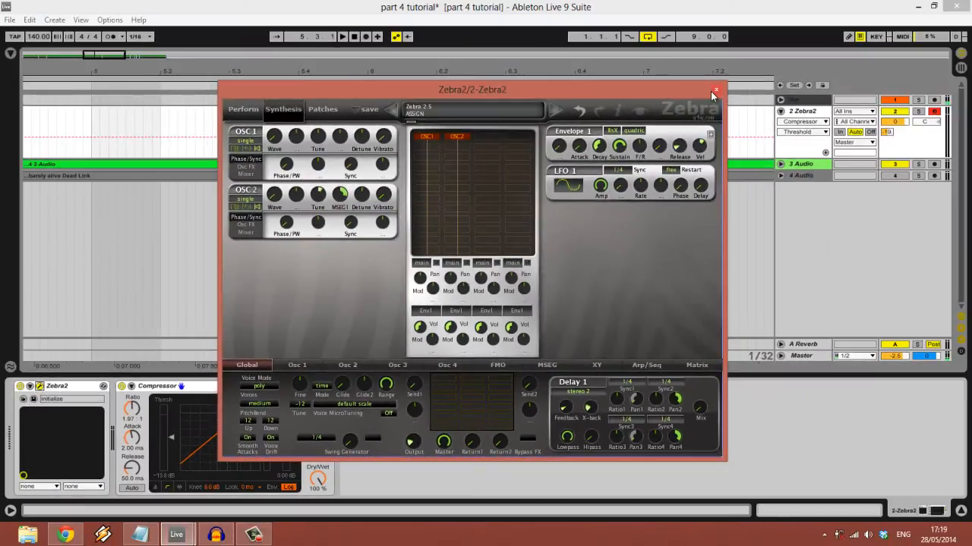
click(714, 91)
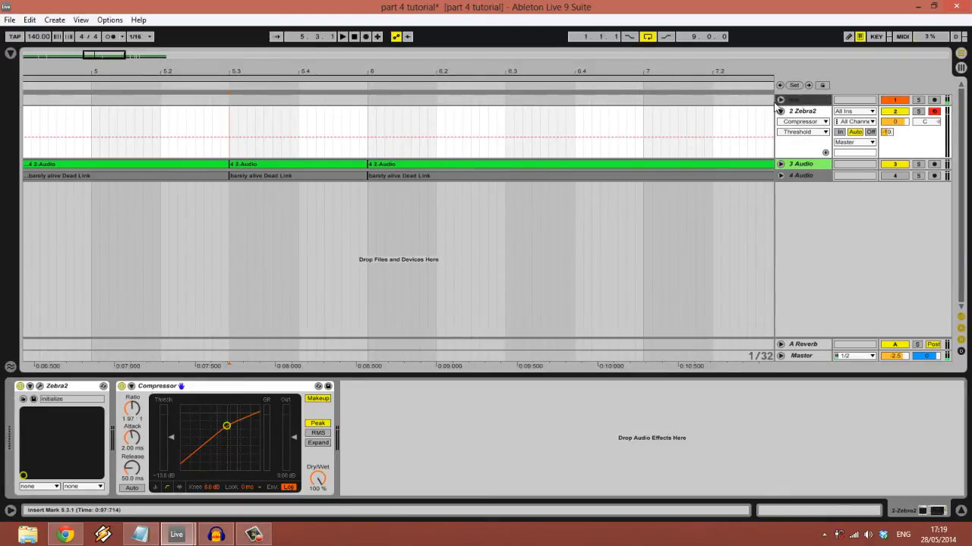
click(34, 391)
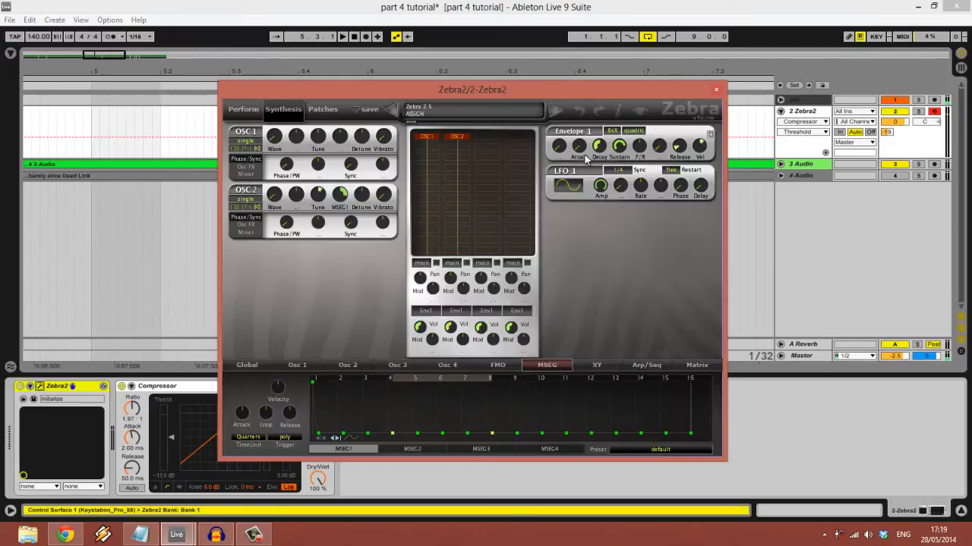
click(713, 90)
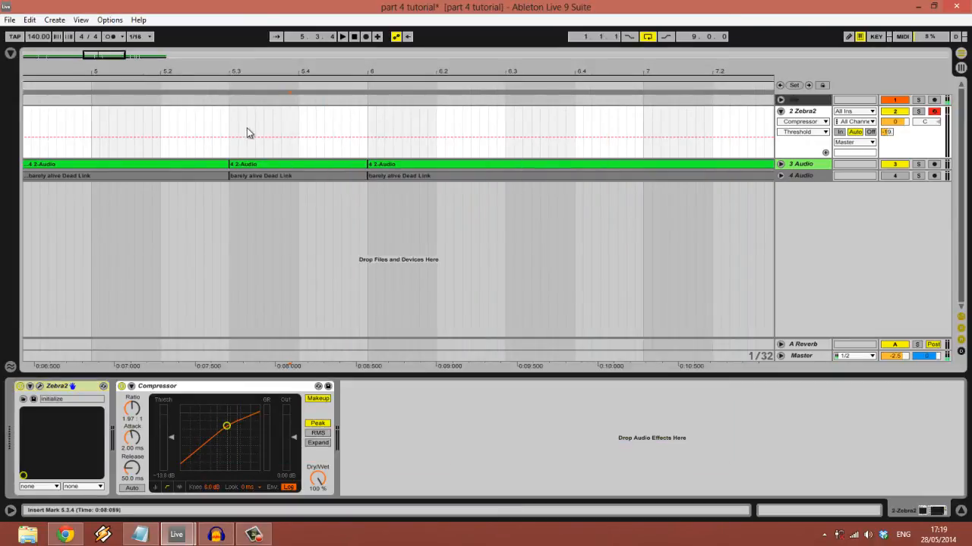
Unfold the 3 Audio track and insert a MIDI clip on the Zebra2 track from 5.3.1 to 6.1.1
click(243, 133)
click(796, 111)
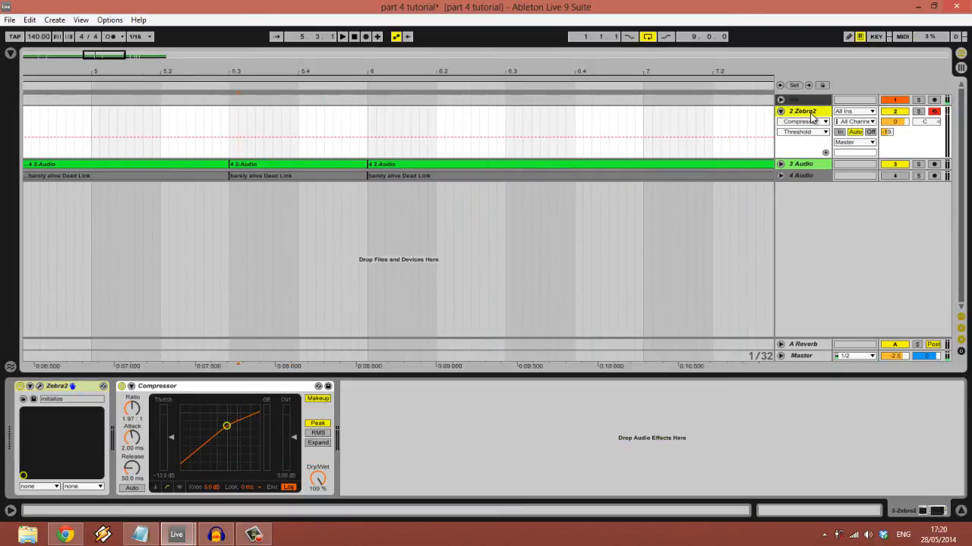
click(231, 123)
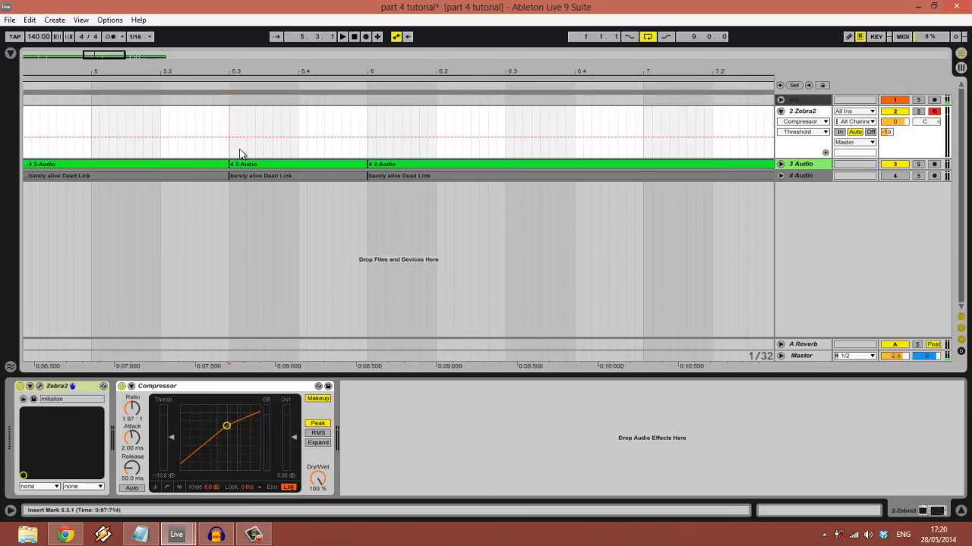
click(782, 164)
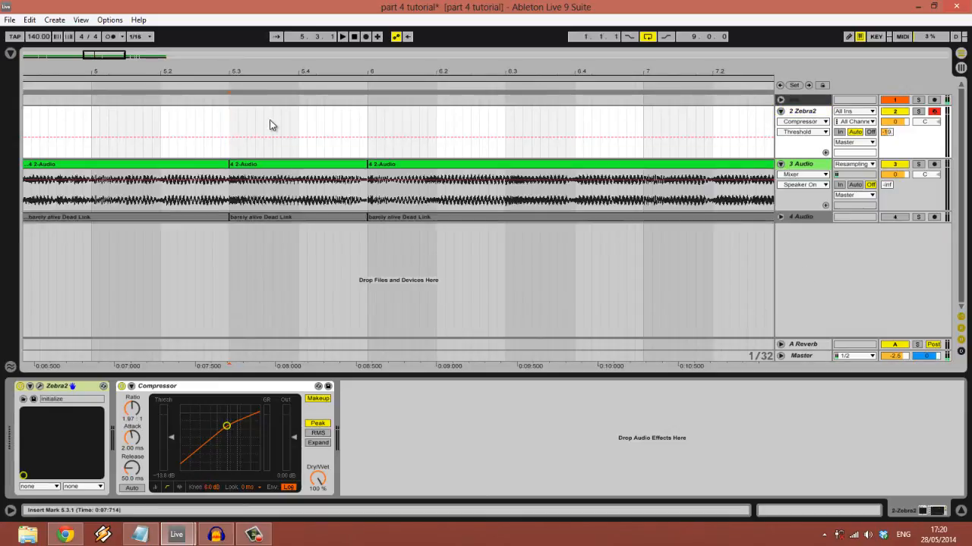
drag(232, 119, 351, 119)
right_click(349, 115)
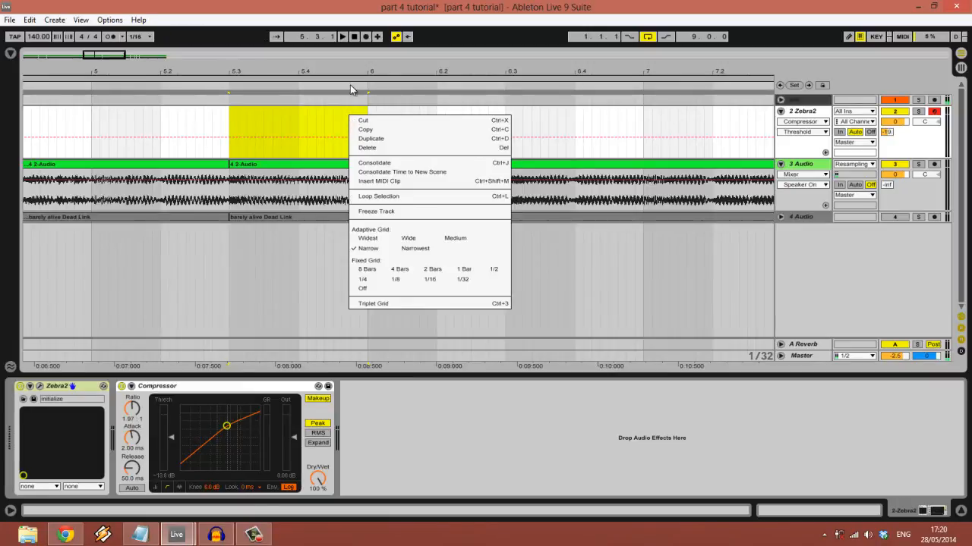
click(372, 181)
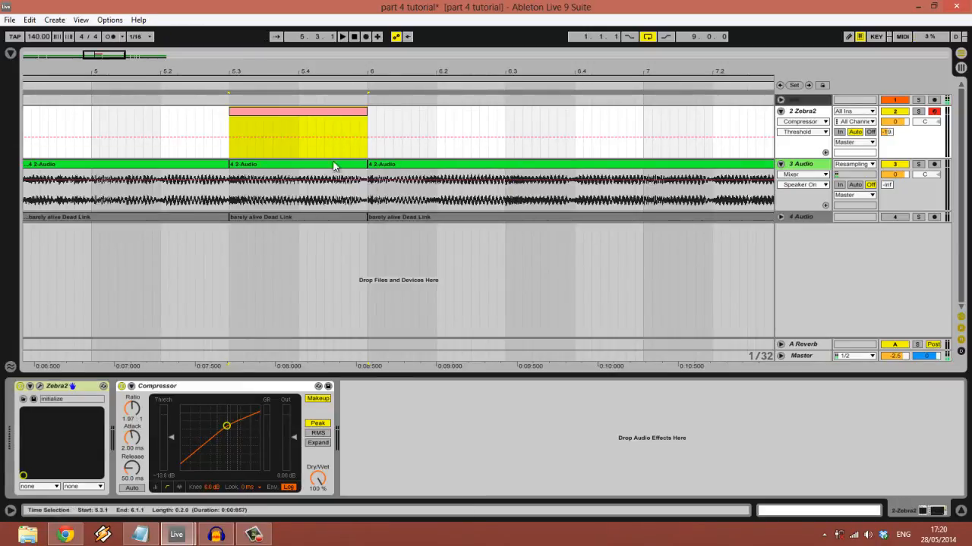
click(262, 110)
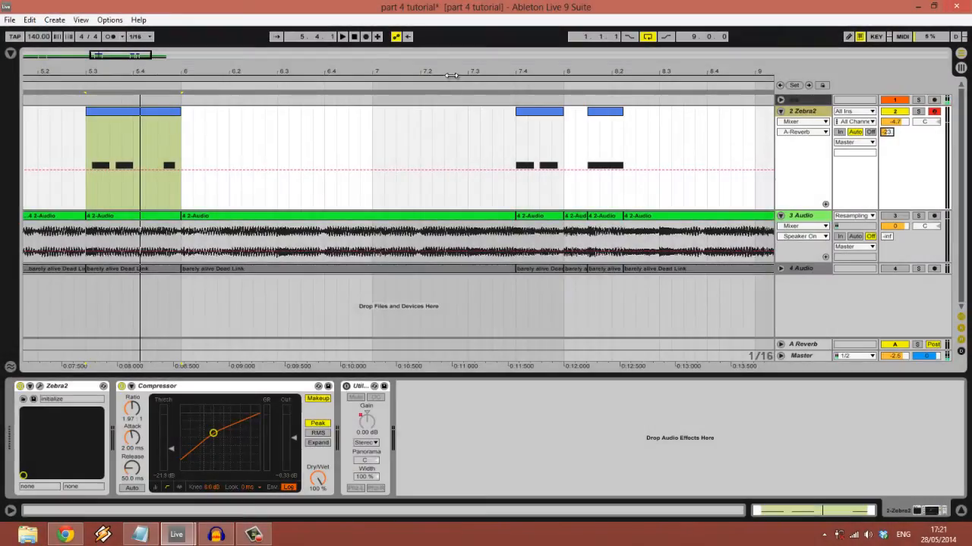
Review the Zebra2 track's MIDI clips, open the notes of the clip at 5.3, and show its Pitch Bend envelope
drag(452, 75, 458, 72)
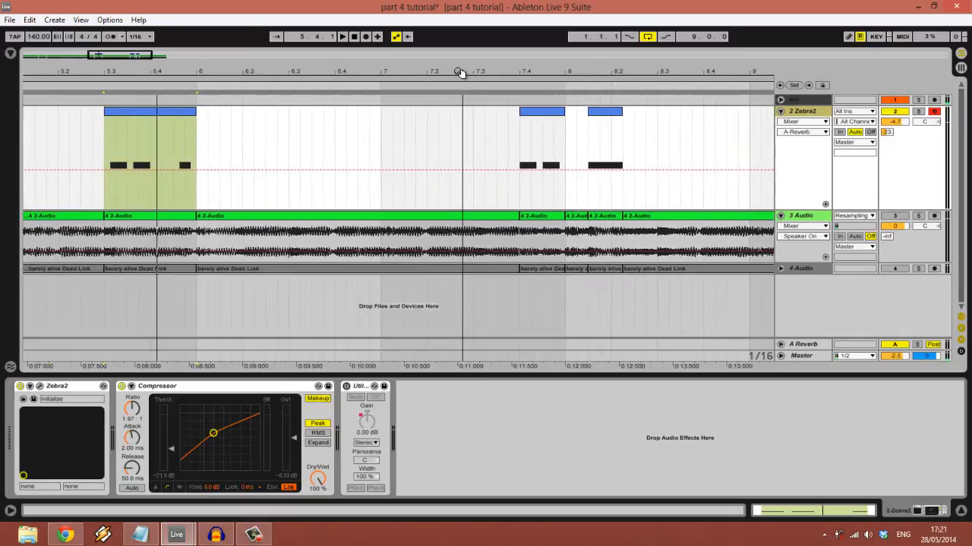
click(138, 130)
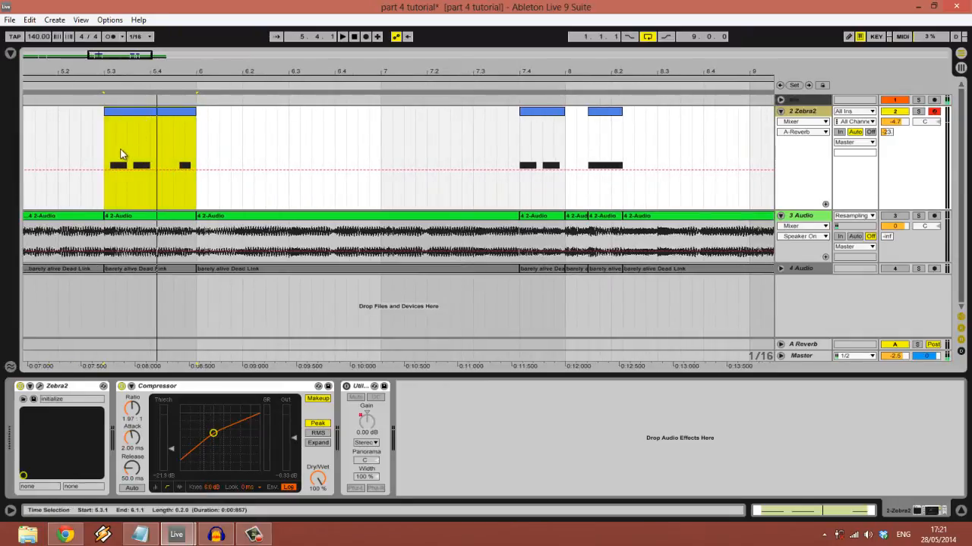
click(524, 136)
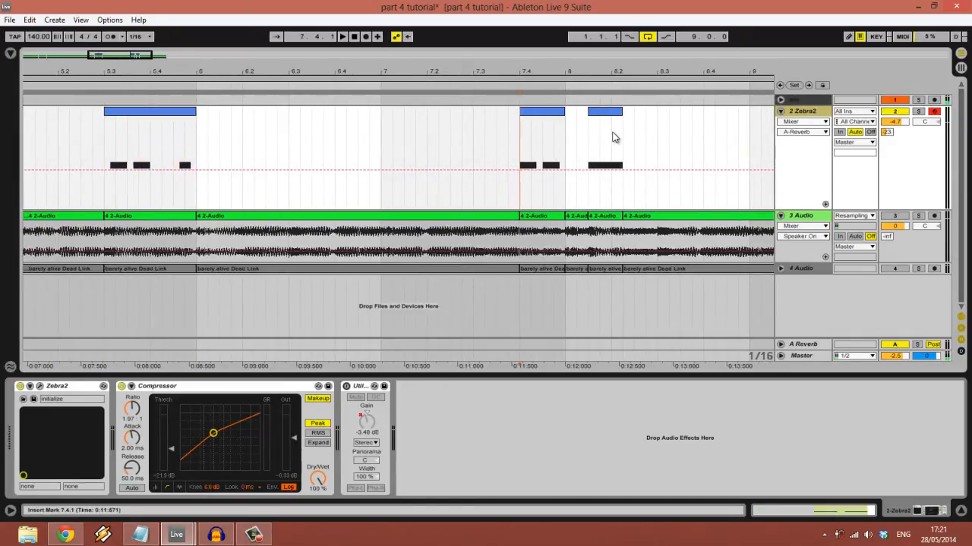
click(542, 114)
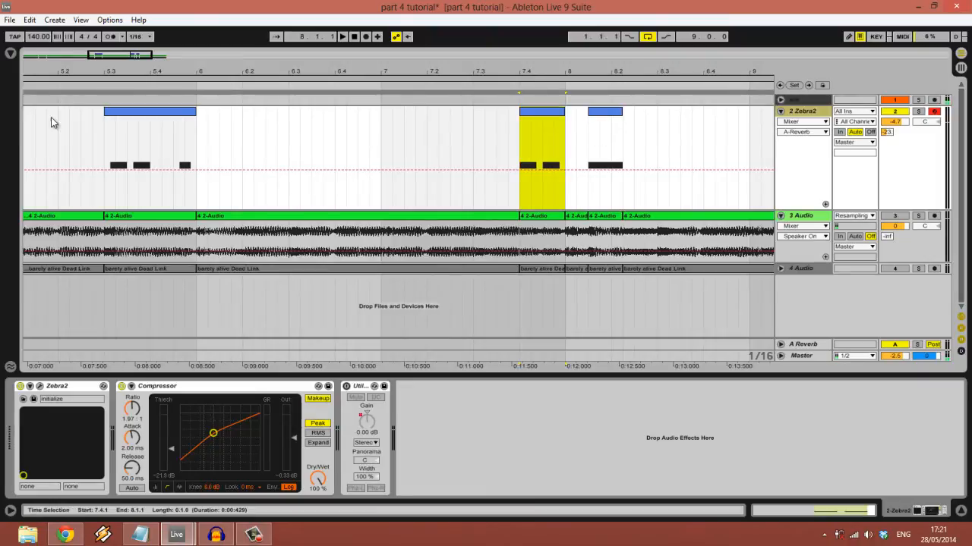
click(129, 112)
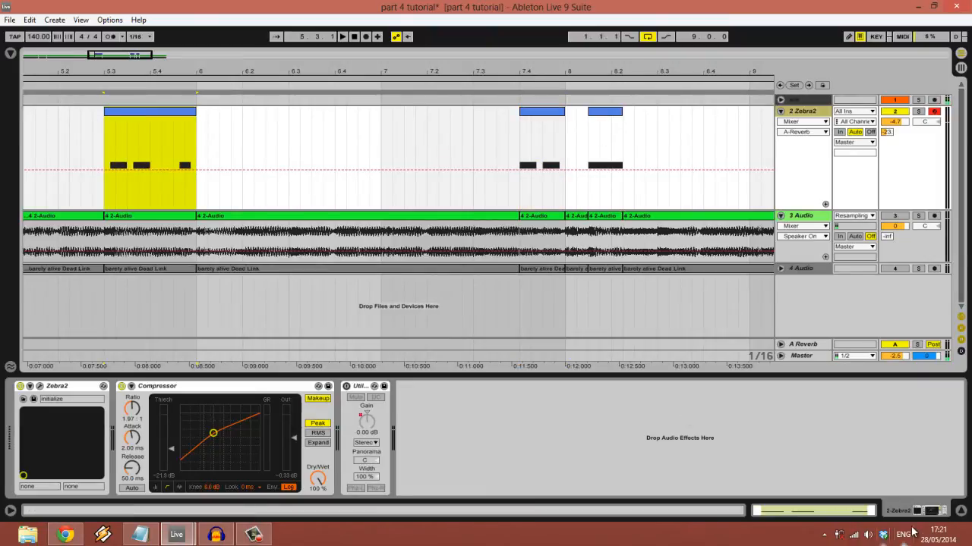
double_click(174, 113)
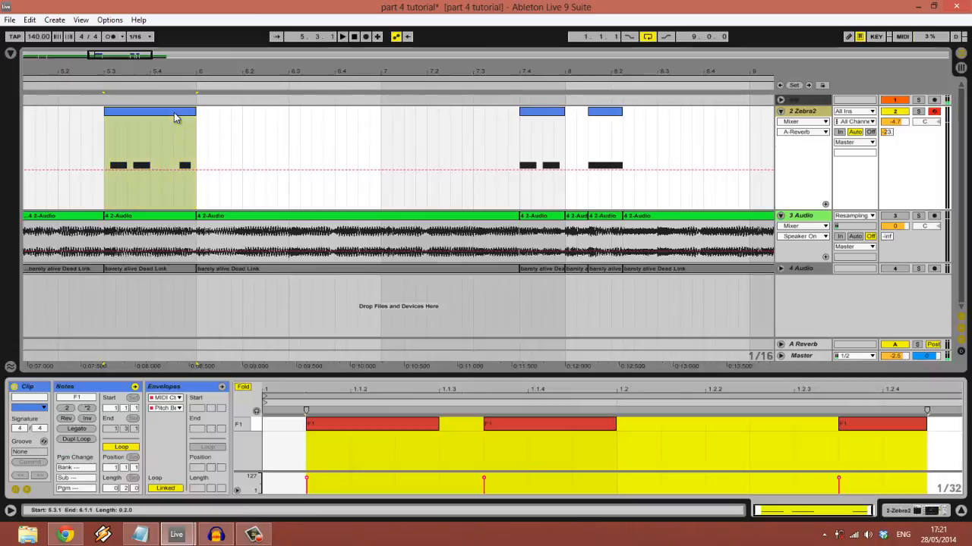
click(27, 490)
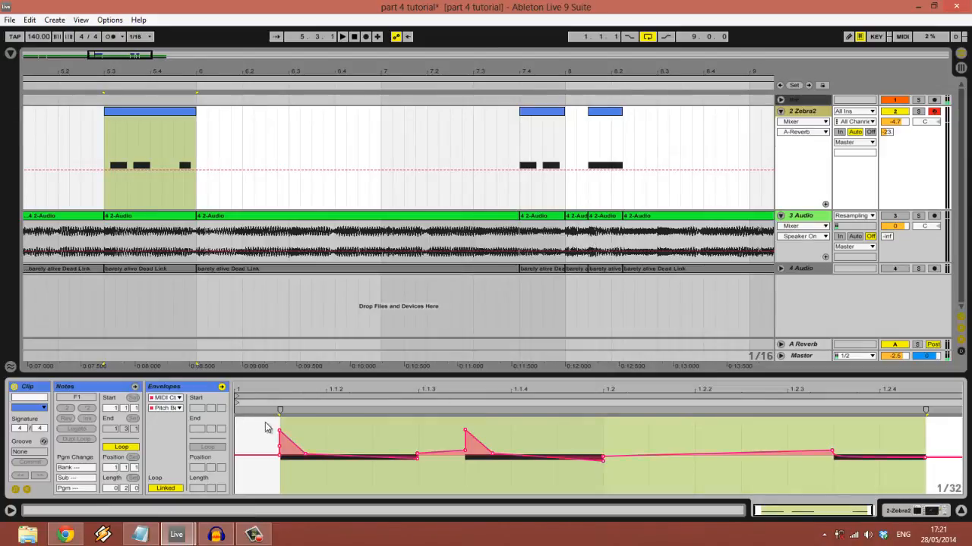
Play the Zebra2 clips at 7.4 and 5.3 and examine the Pitch Bend envelopes of all three clips
click(522, 146)
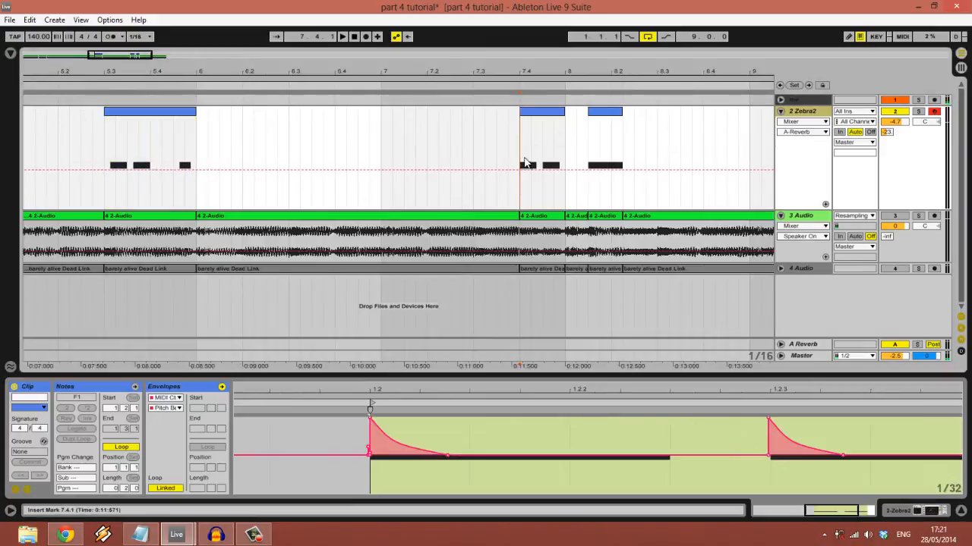
key(space)
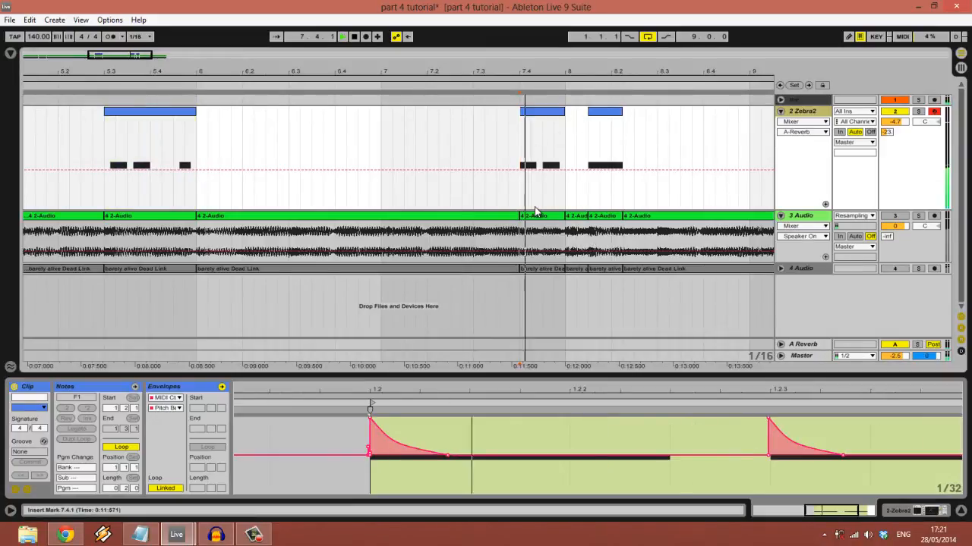
double_click(594, 138)
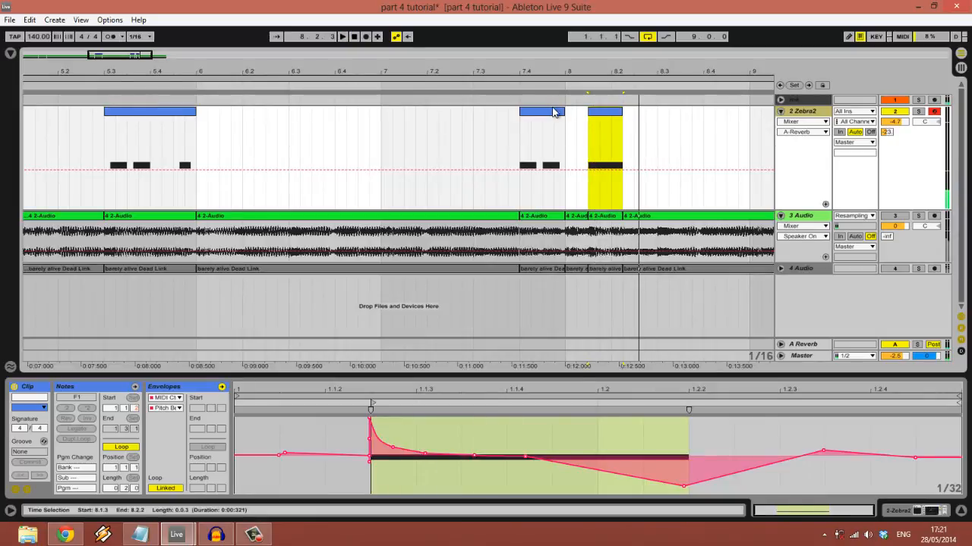
click(553, 111)
click(597, 114)
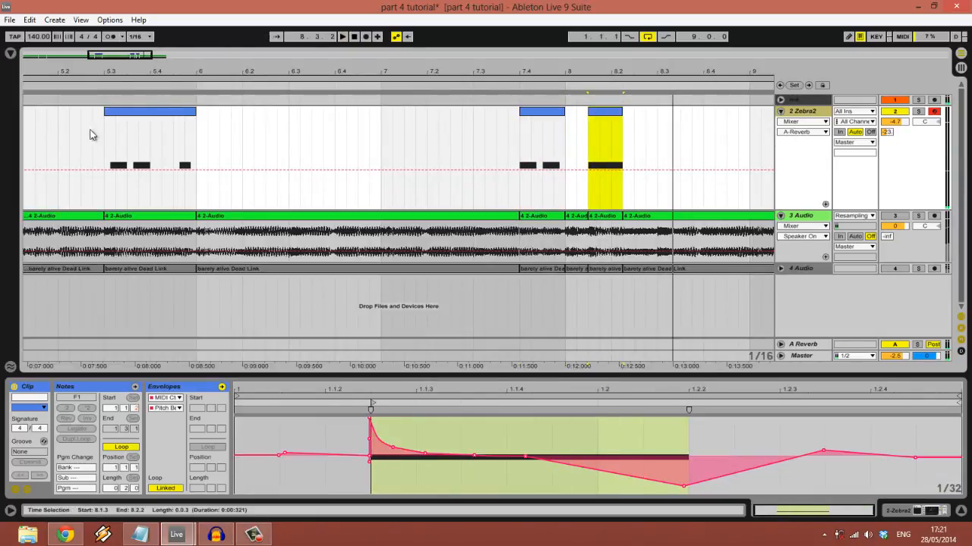
click(130, 112)
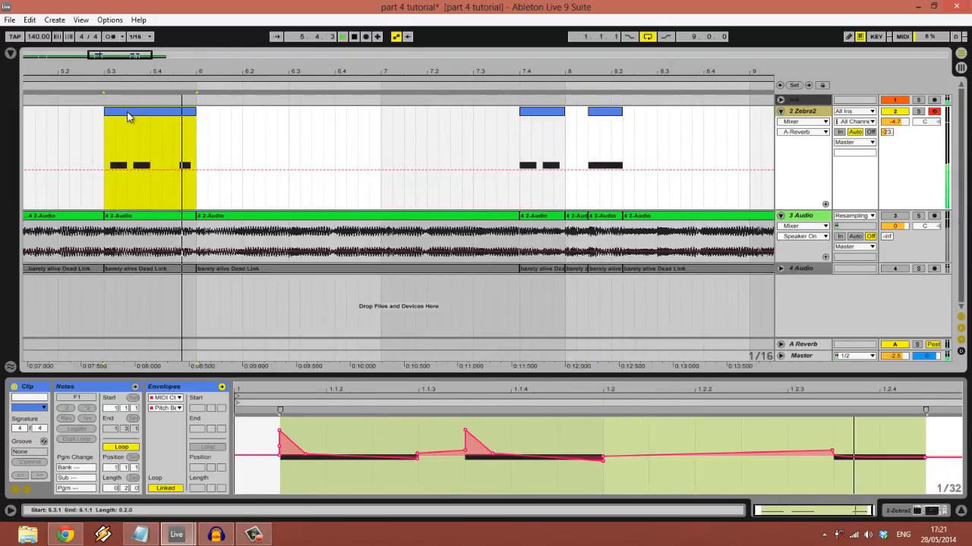
key(space)
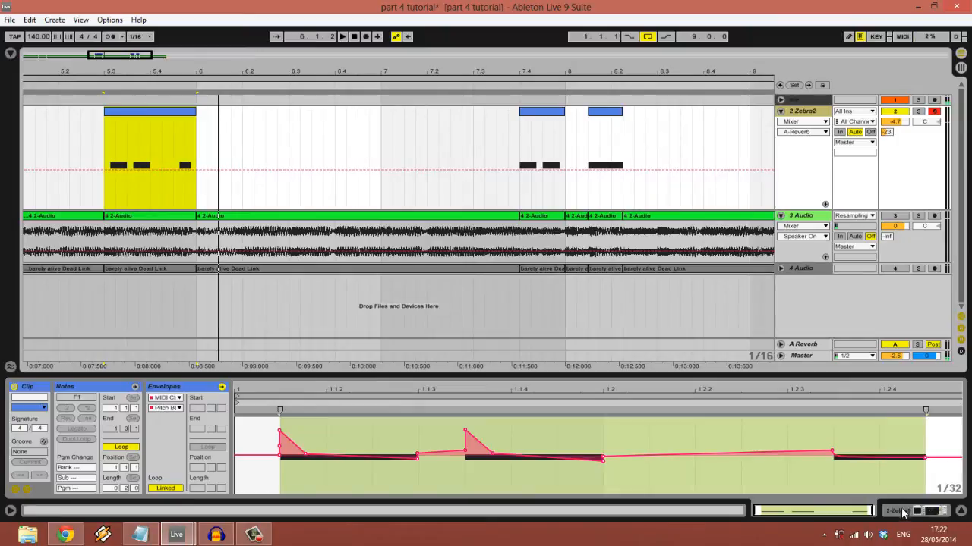
Reopen Zebra2 from the device chain, check its synthesis page and global PitchBend ranges, and close the plug-in window
key(shift+Tab)
click(39, 386)
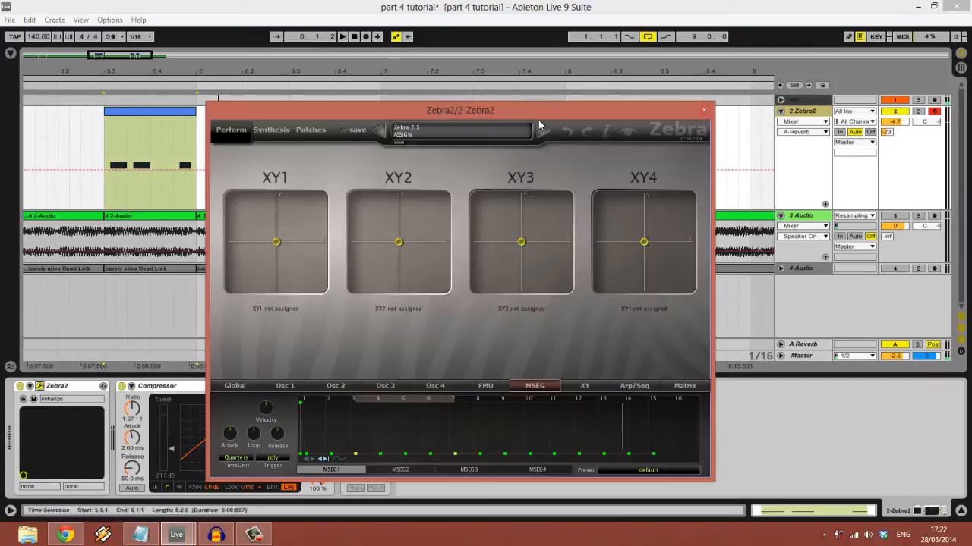
click(267, 131)
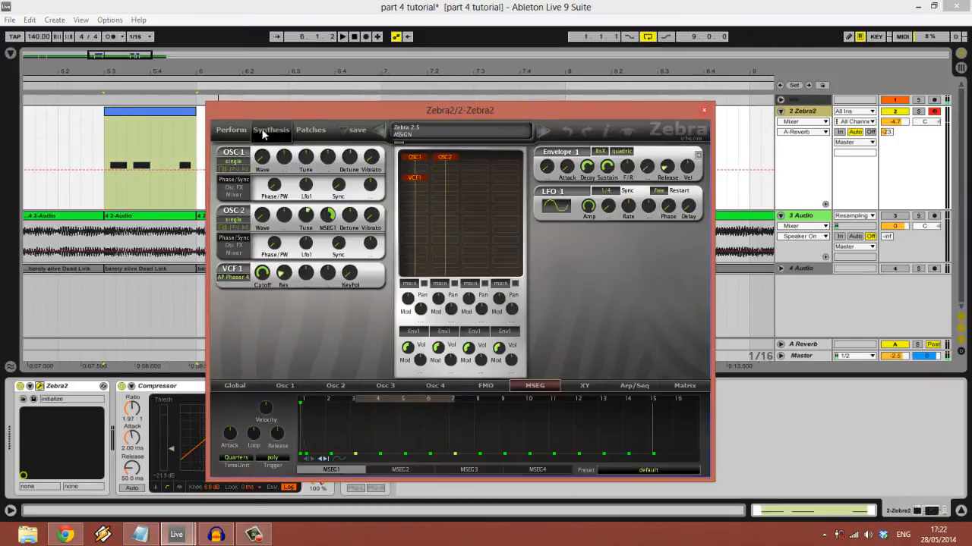
click(228, 389)
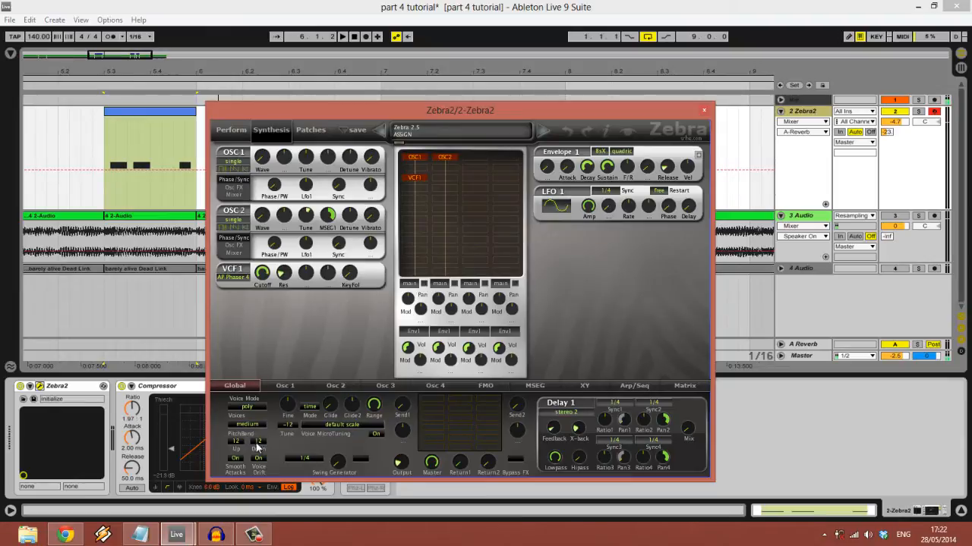
click(703, 112)
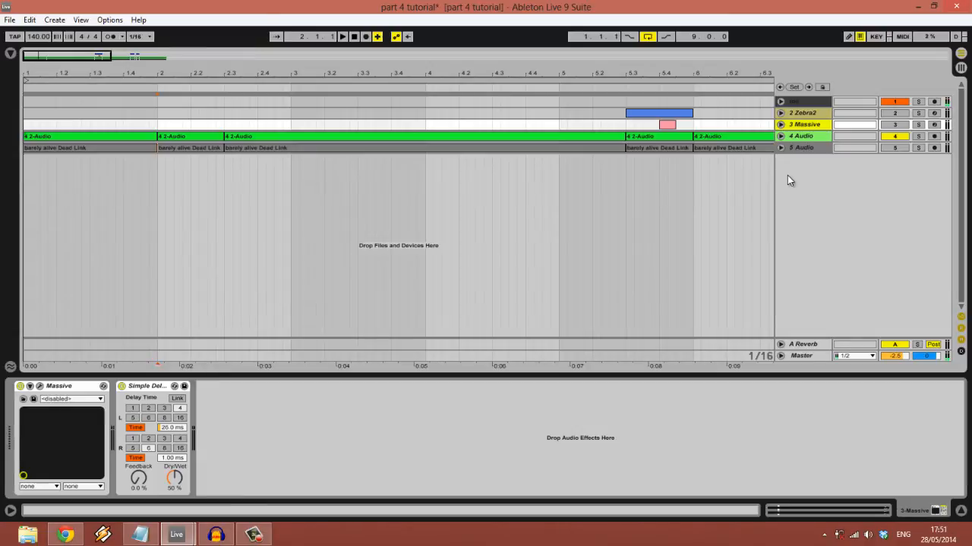
Solo the 4 Audio track, play the reference from bar 2, and unsolo the track
click(158, 122)
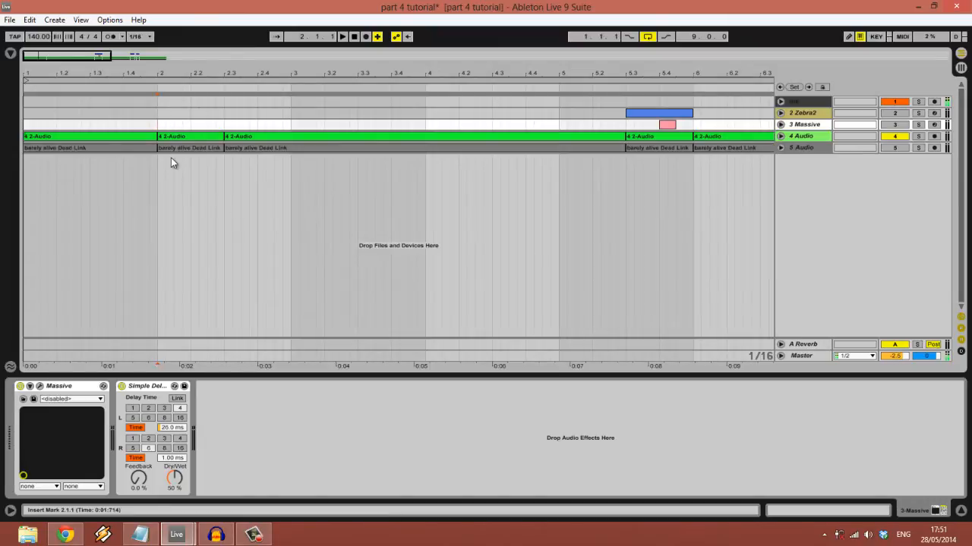
click(917, 139)
key(space)
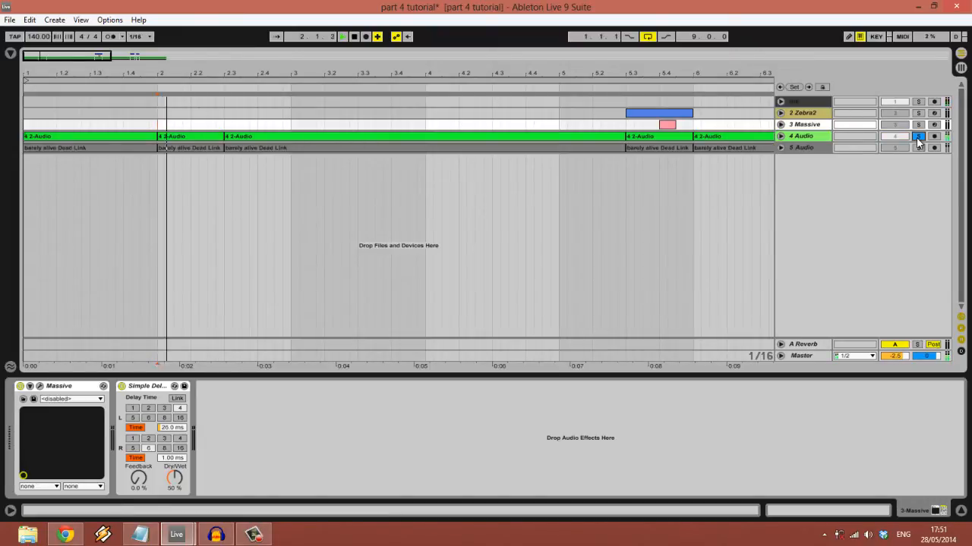
click(917, 139)
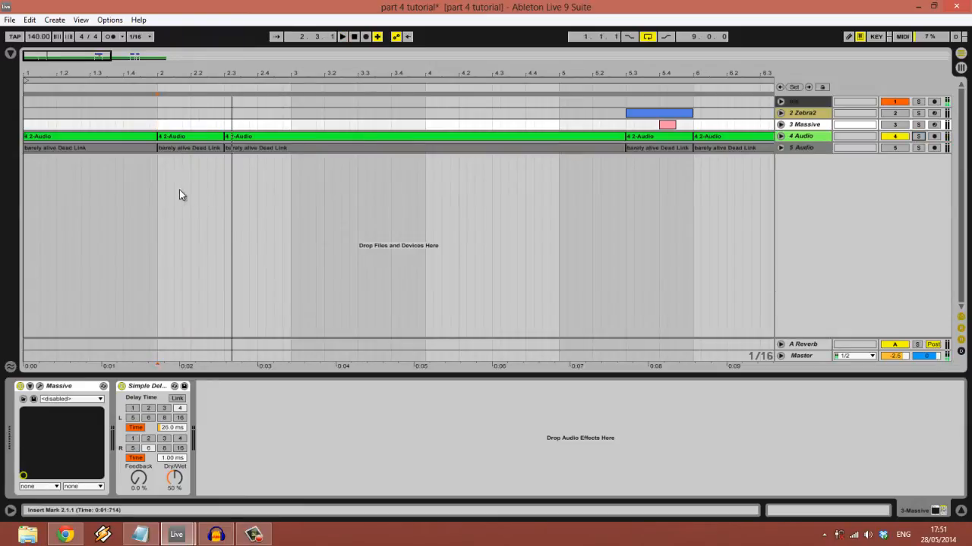
click(160, 183)
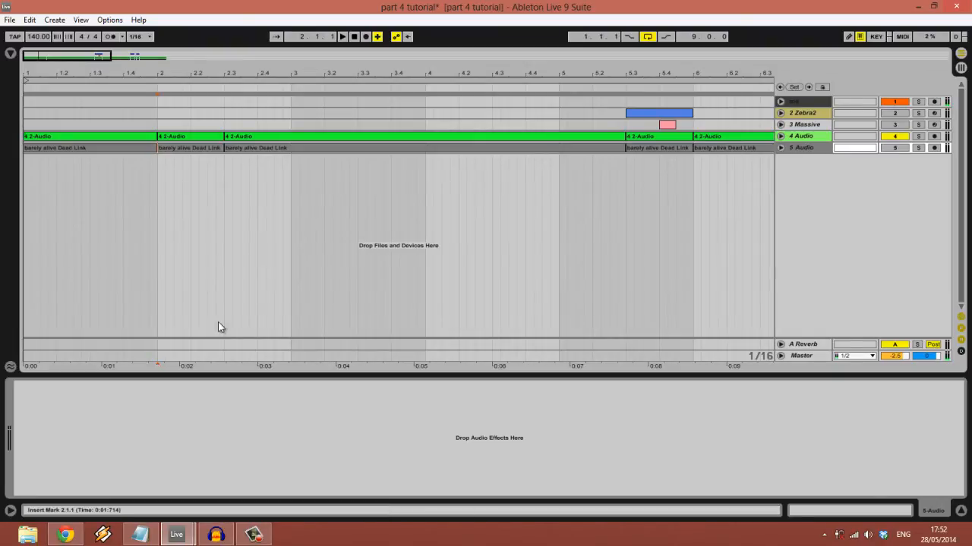
Search the plug-ins for "mas", load Massive onto a new MIDI track, and hide the browser
click(11, 53)
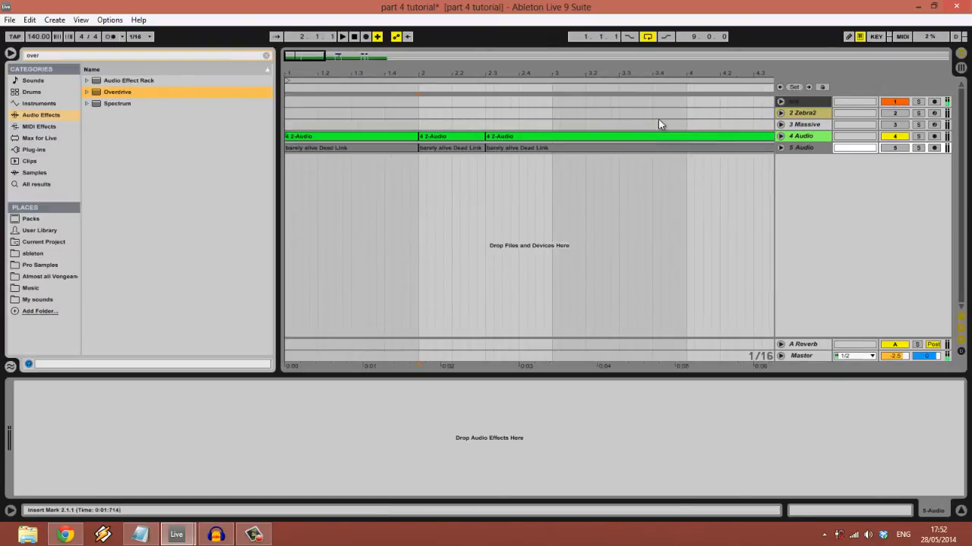
click(94, 54)
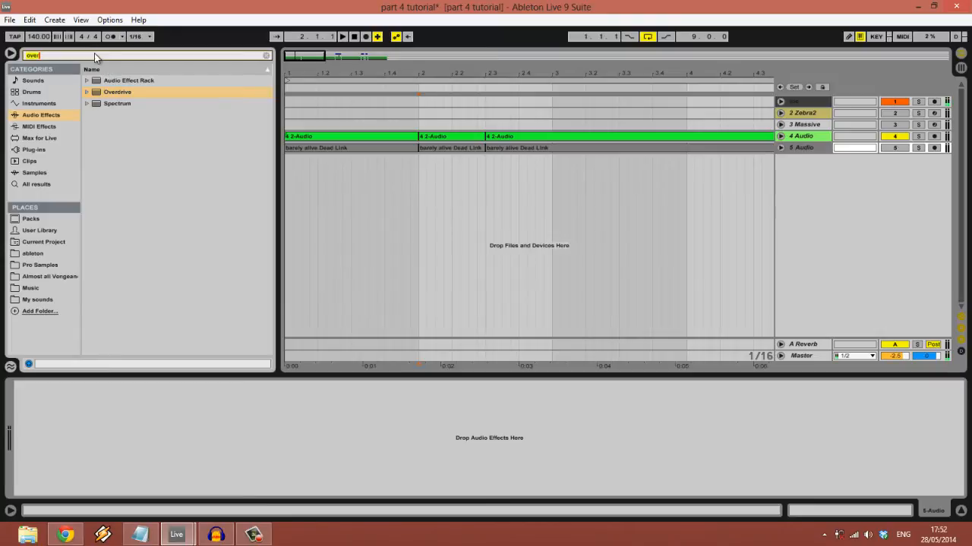
text(mas)
click(43, 126)
click(35, 159)
click(39, 152)
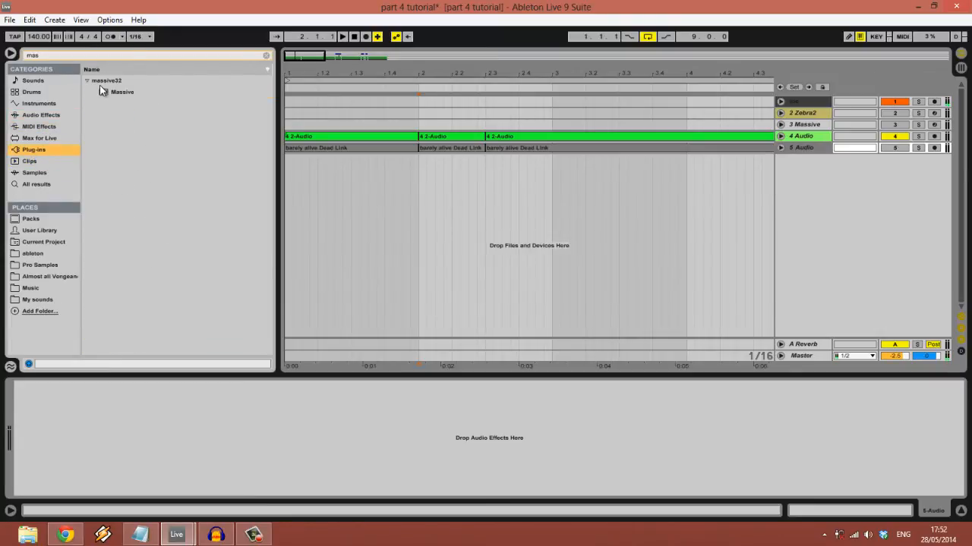
drag(104, 91, 928, 164)
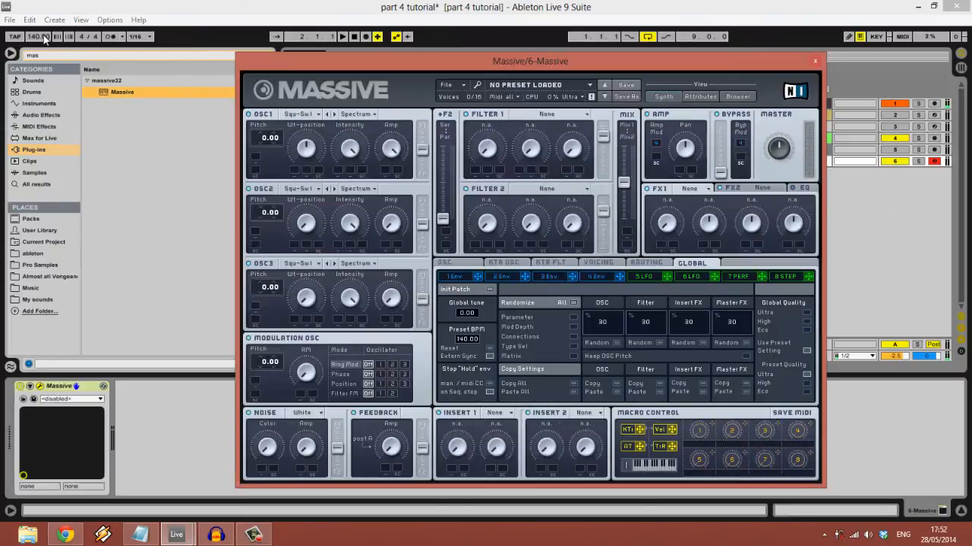
click(11, 53)
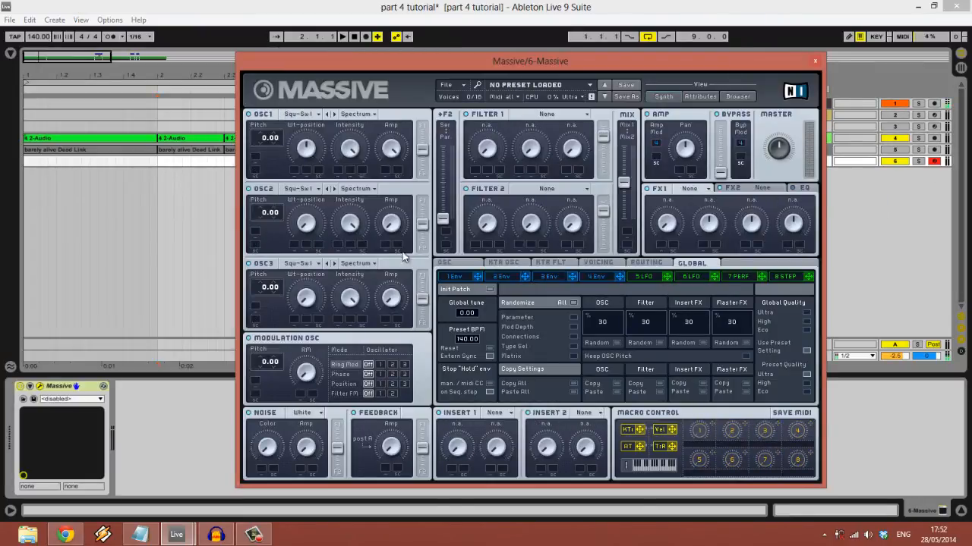
Start a new Massive sound, set OSC1's wavetable to Deep Throat and lower its Wt-position slightly
click(450, 85)
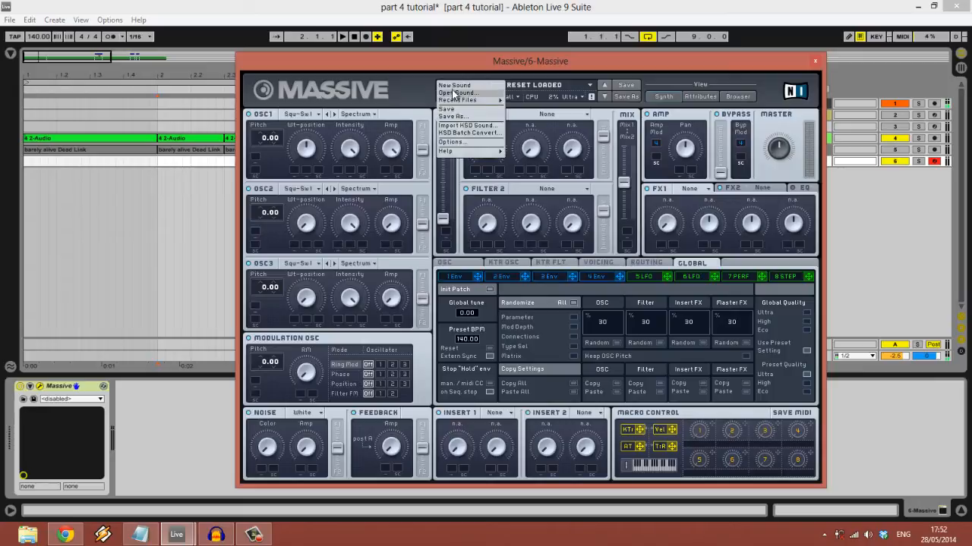
click(458, 93)
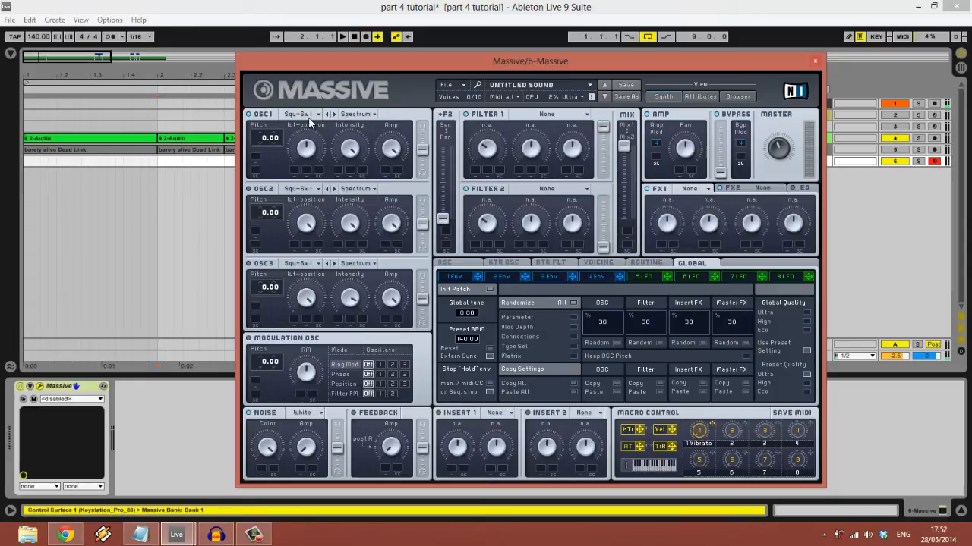
click(309, 119)
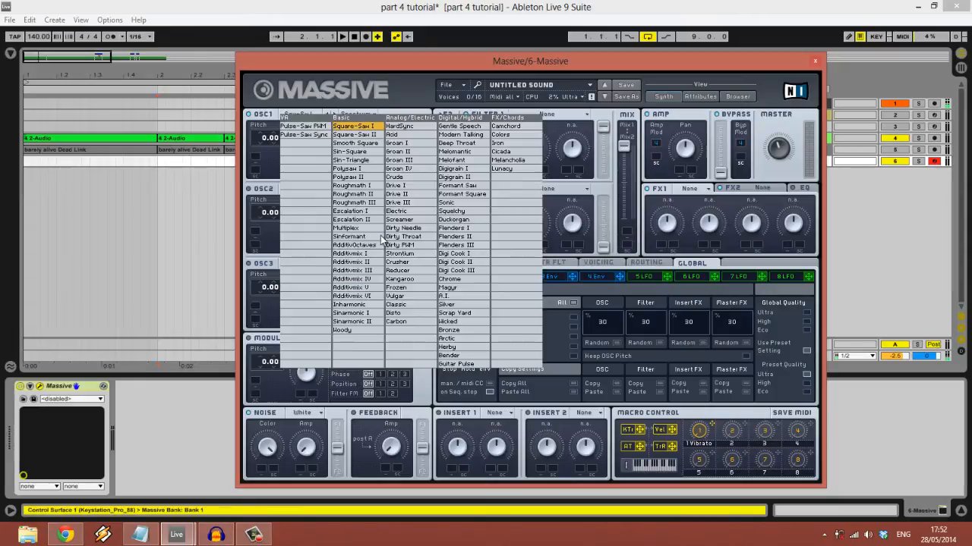
click(460, 143)
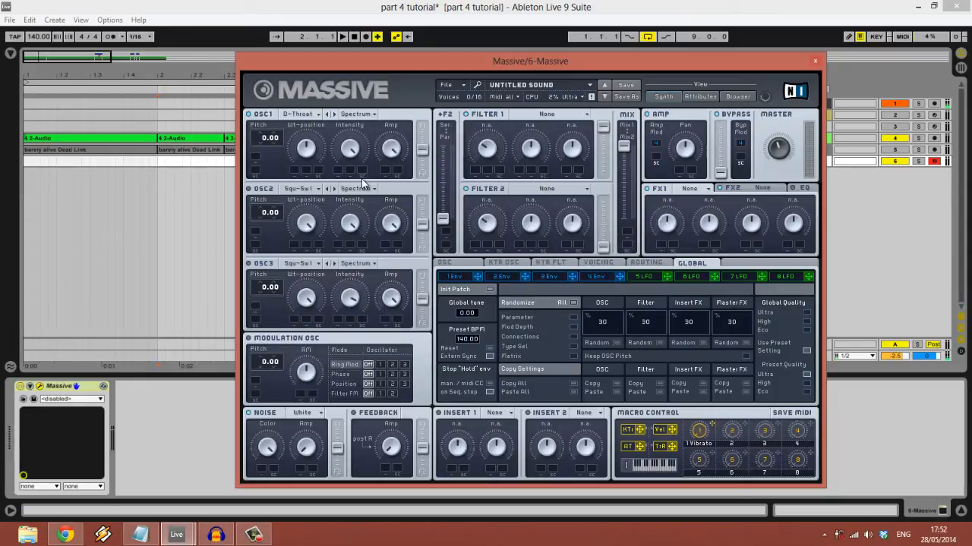
key(a)
mouse_move(307, 144)
mouse_down()
mouse_move(298, 157)
mouse_move(307, 147)
mouse_up()
Set Filter 1 to Comb and raise its Feedback
drag(525, 62, 479, 57)
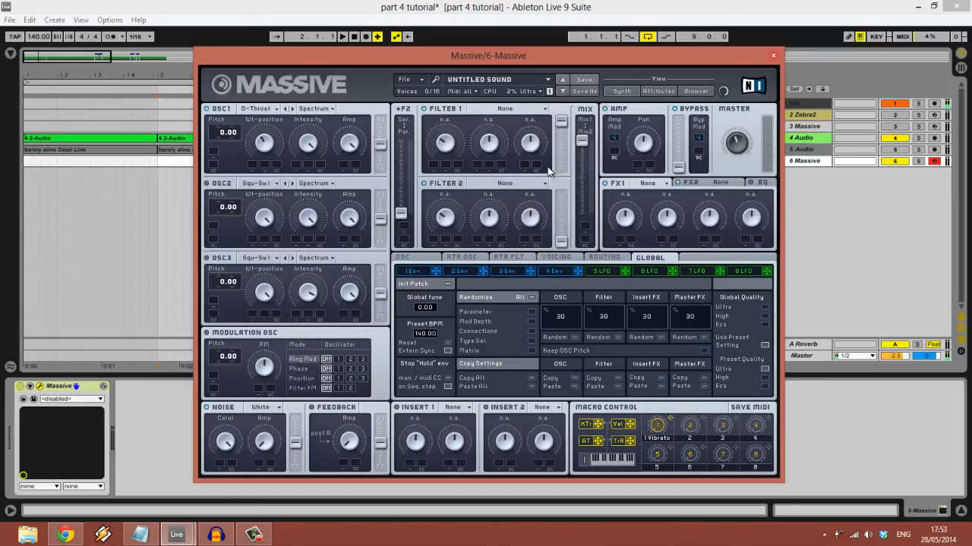
click(535, 114)
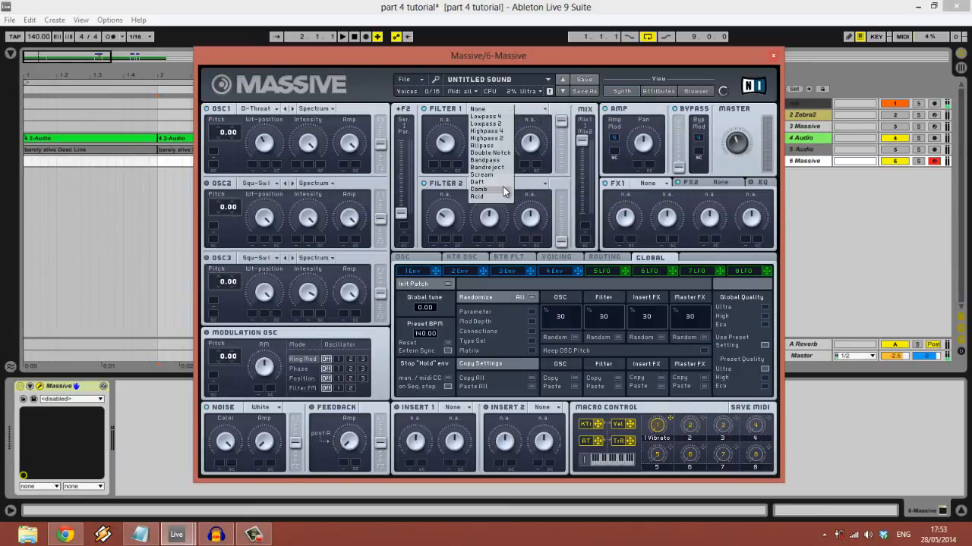
click(505, 190)
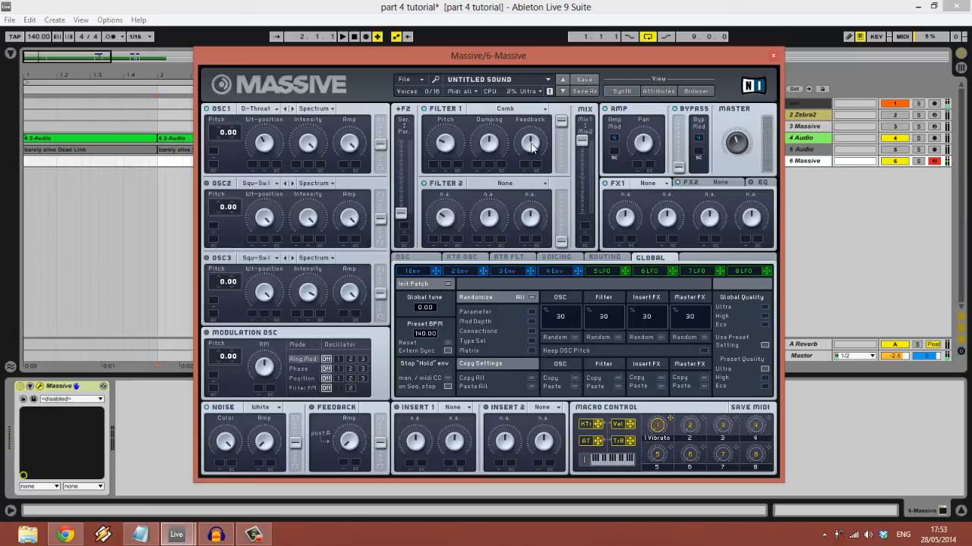
drag(533, 127, 533, 115)
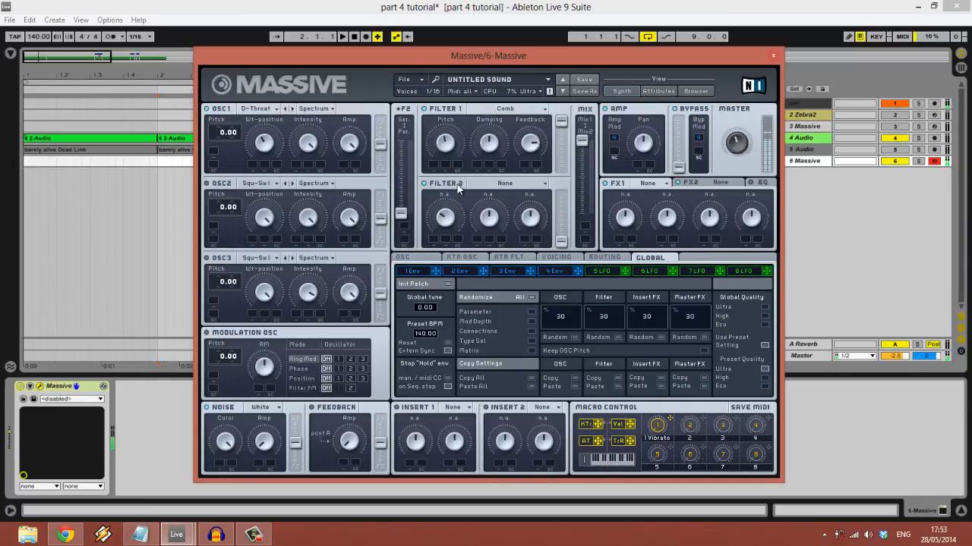
Modulate Filter 1's Pitch with 5 LFO, then fade that LFO's curve fully to the sine and raise its rate
drag(449, 120, 439, 150)
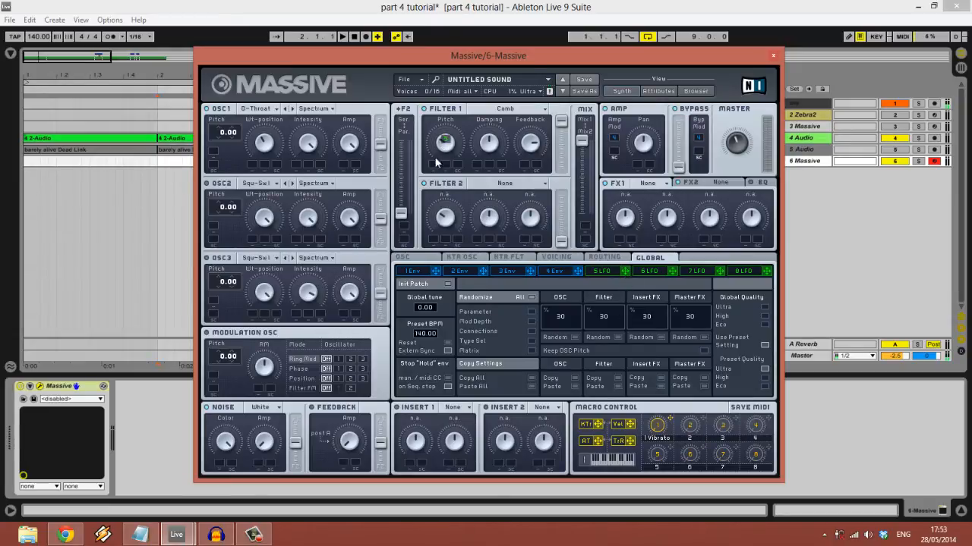
drag(436, 169, 441, 135)
click(601, 273)
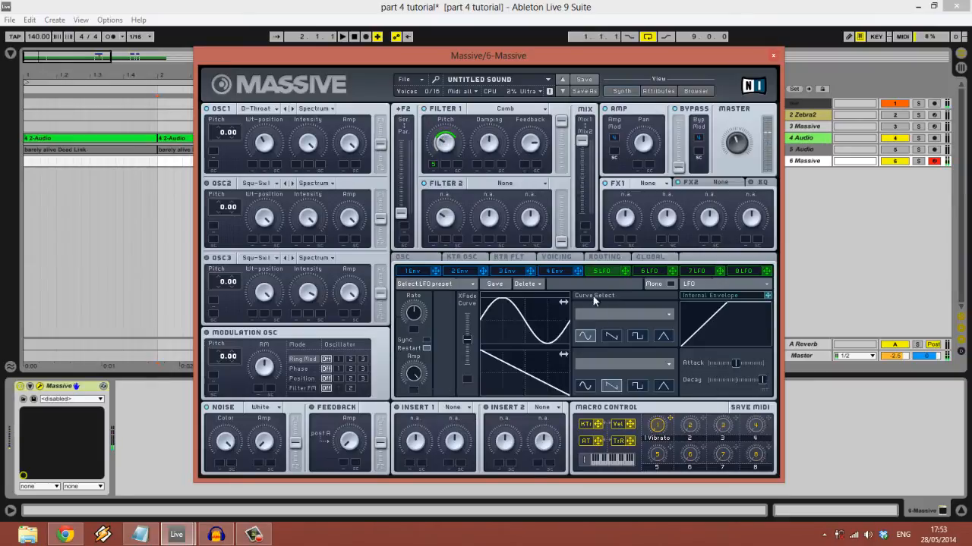
drag(468, 341, 479, 77)
drag(411, 319, 428, 290)
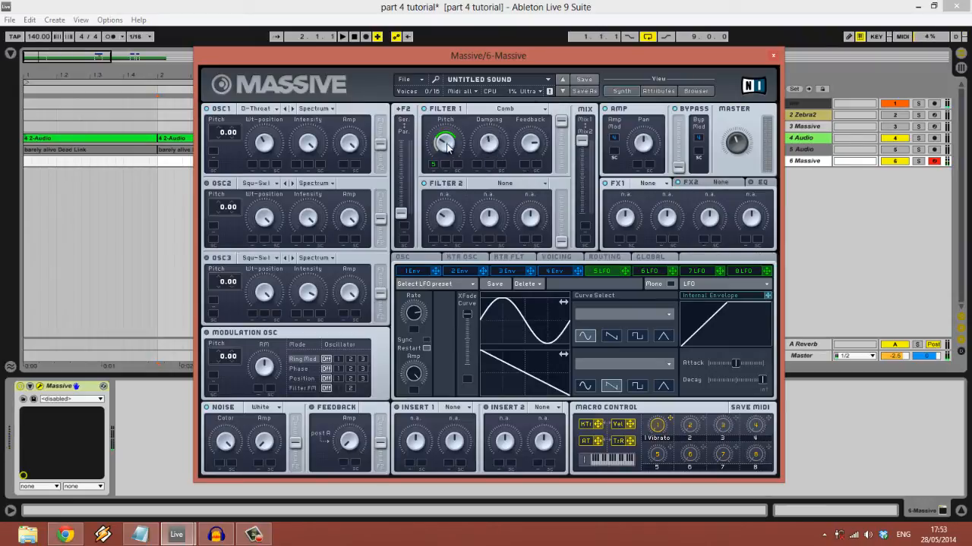
Fine-tune Filter 1's Pitch and Damping and OSC1's Intensity while auditioning notes, and show envelope 1
key(z)
key(a)
mouse_move(444, 143)
mouse_down()
mouse_move(452, 124)
mouse_move(441, 154)
mouse_move(451, 146)
mouse_up()
key(a)
key(a)
key(a)
click(419, 274)
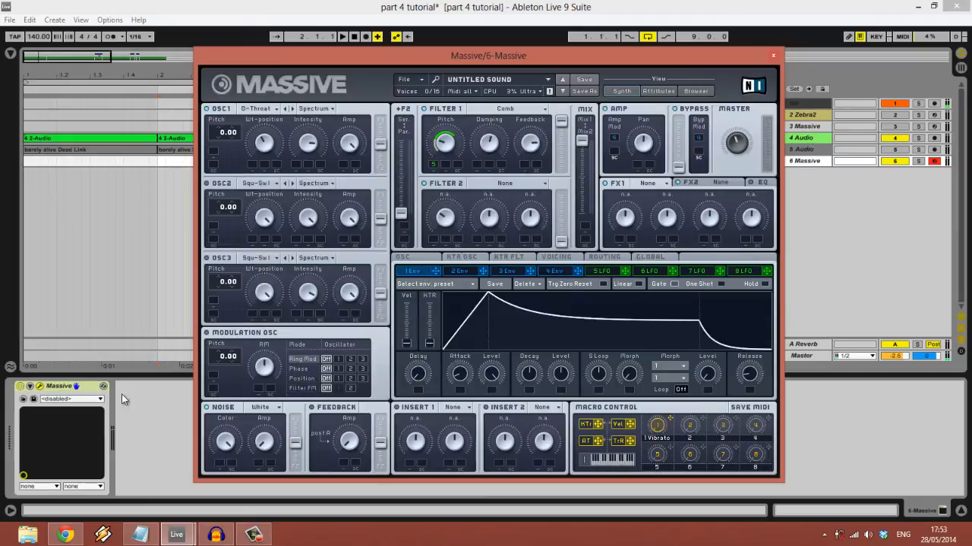
Expose the 5 LFO rate, Filter 1 Pitch, OSC1 Wt-position and Filter 1 Damping as configured parameters on the Massive device
click(30, 386)
drag(412, 60, 466, 66)
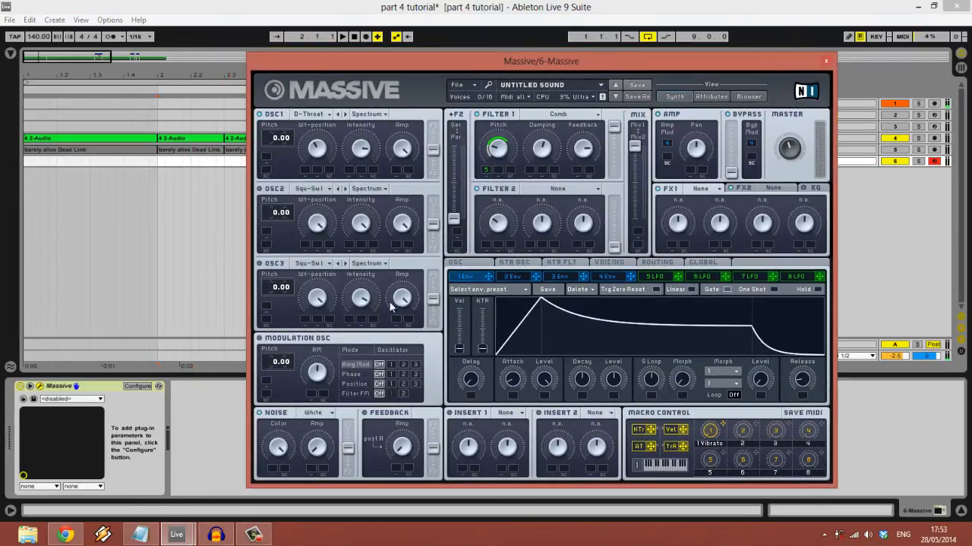
click(137, 388)
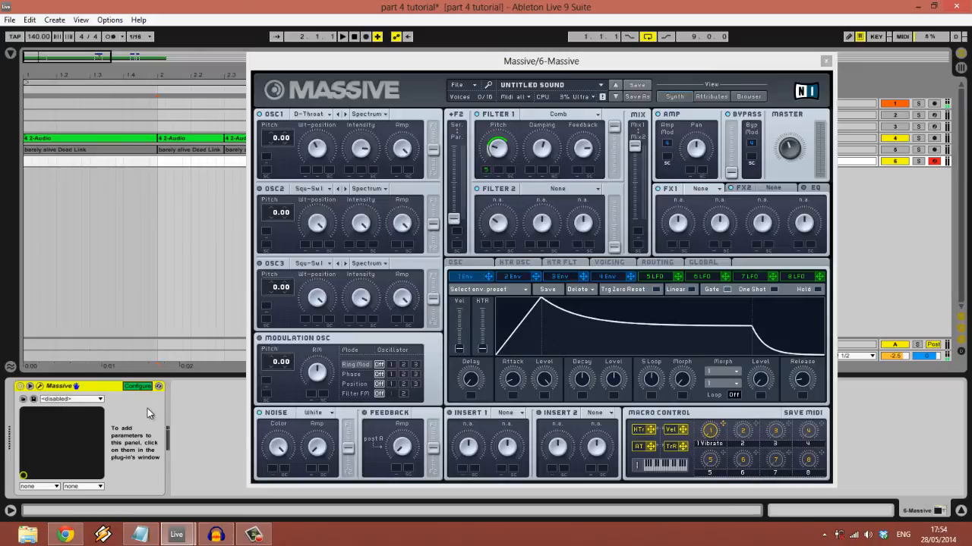
click(653, 278)
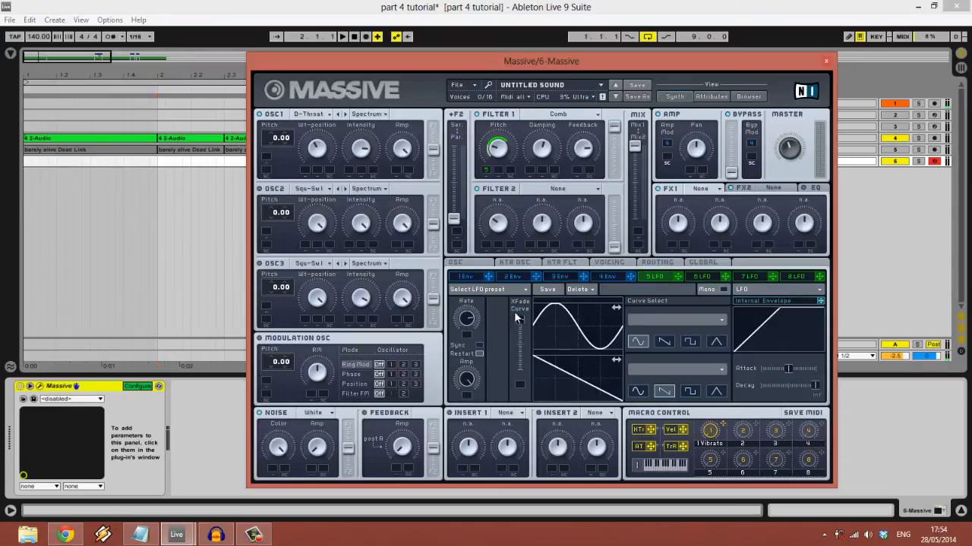
click(463, 317)
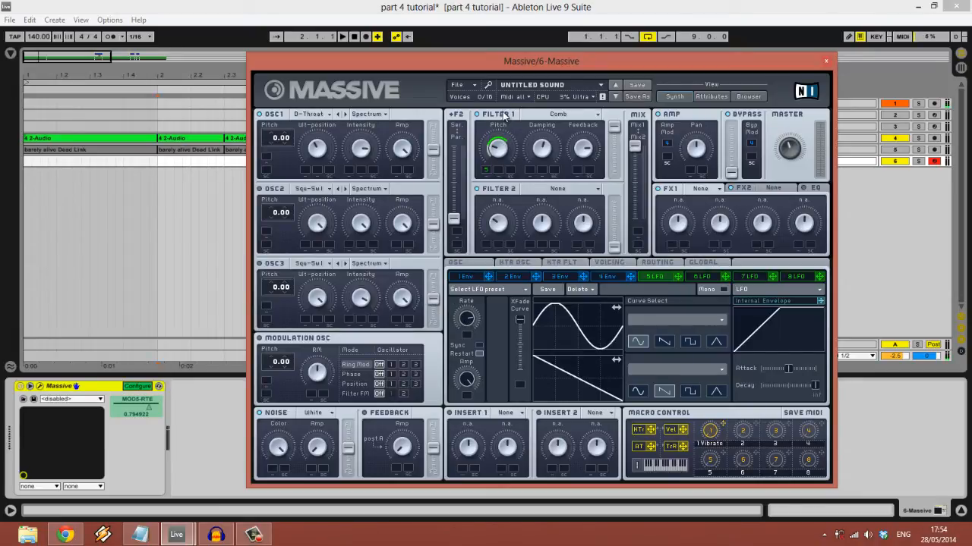
click(500, 152)
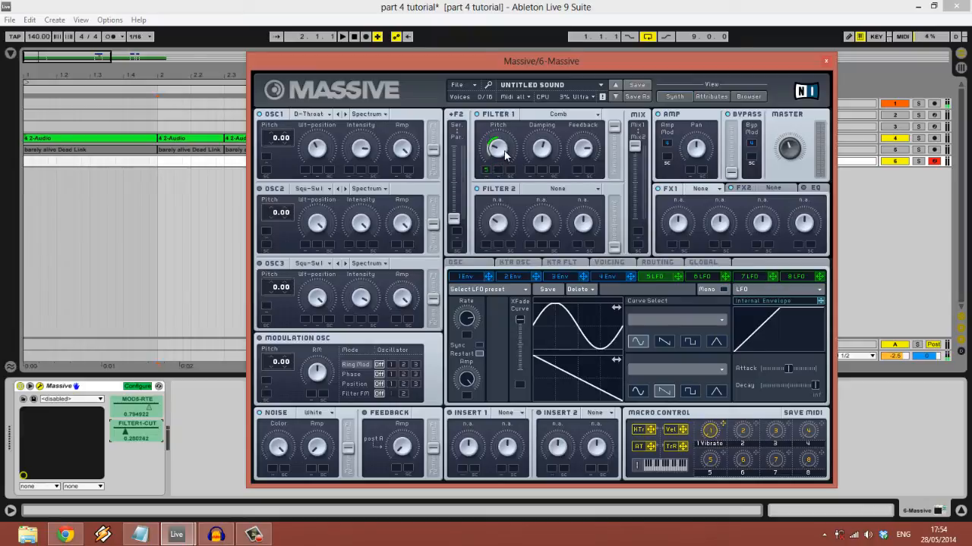
click(313, 150)
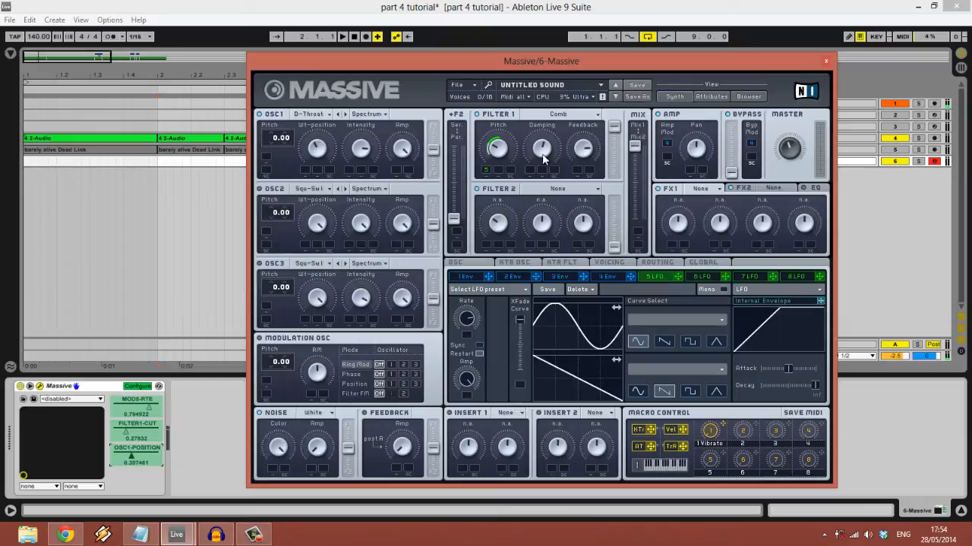
click(542, 151)
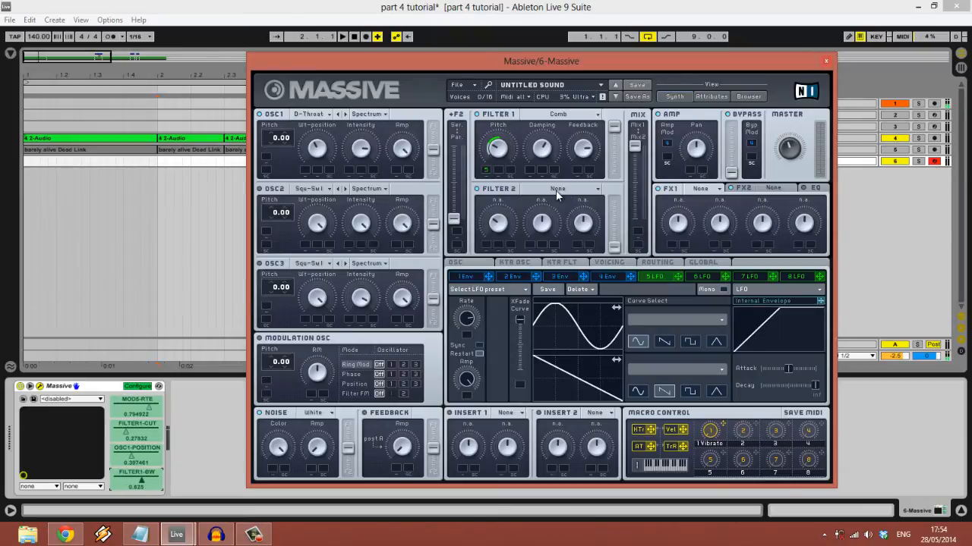
click(137, 385)
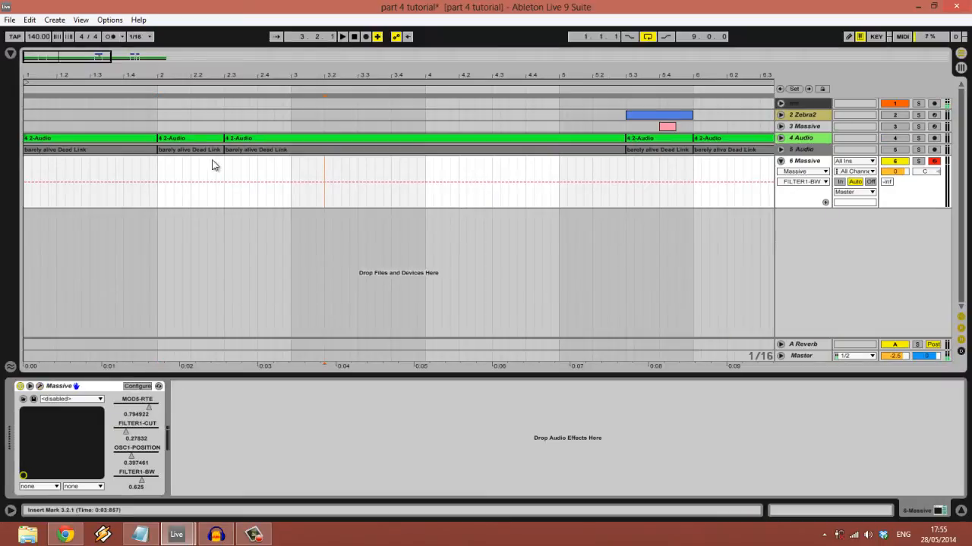
Insert a MIDI clip from bar 2 to bar 6 on the 6 Massive track and fill it with one legato F1 note
drag(157, 167, 691, 161)
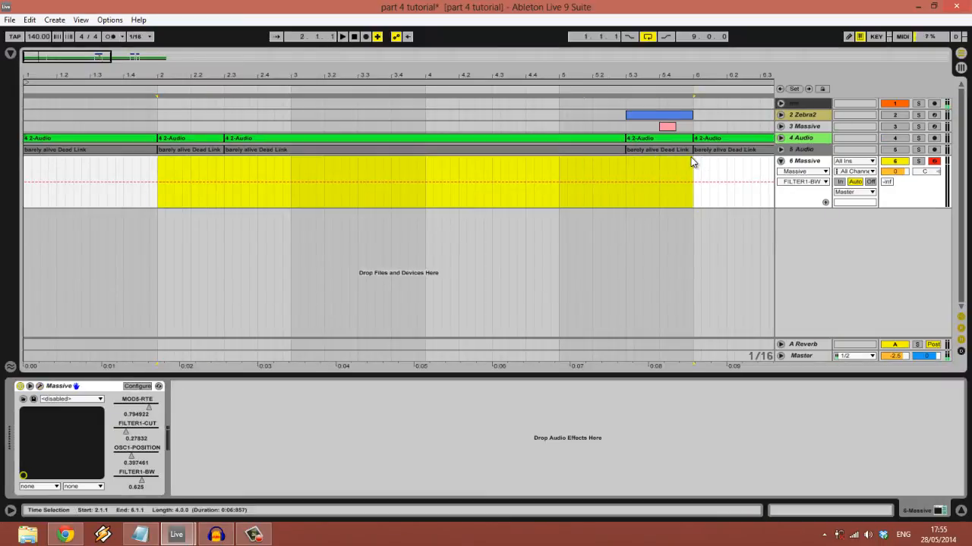
right_click(689, 169)
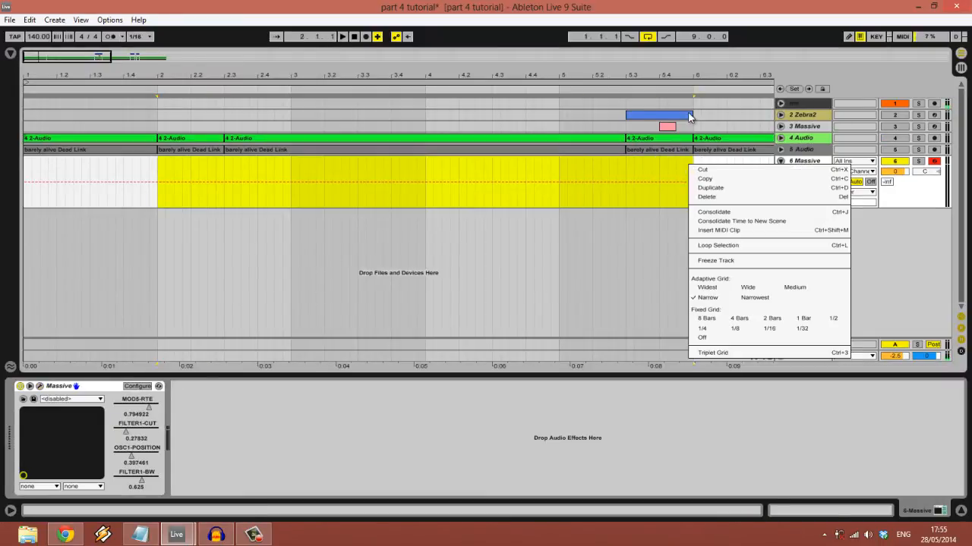
click(700, 230)
double_click(359, 161)
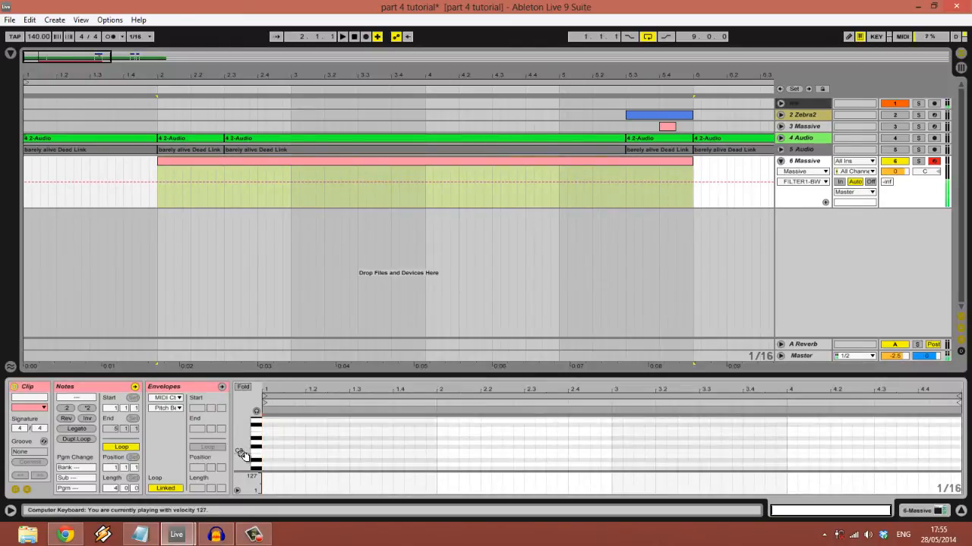
scroll(243, 454, down, 3)
scroll(243, 454, down, 2)
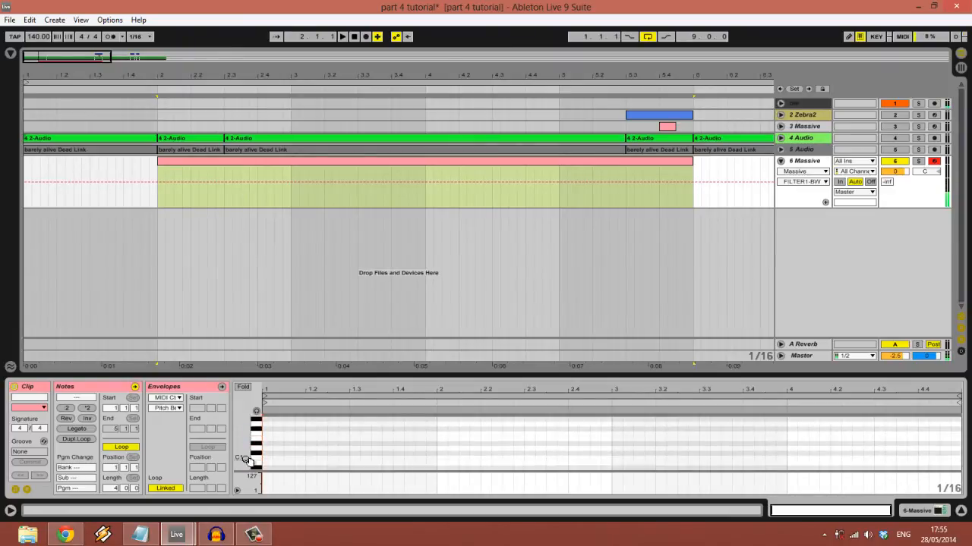
double_click(268, 434)
click(77, 429)
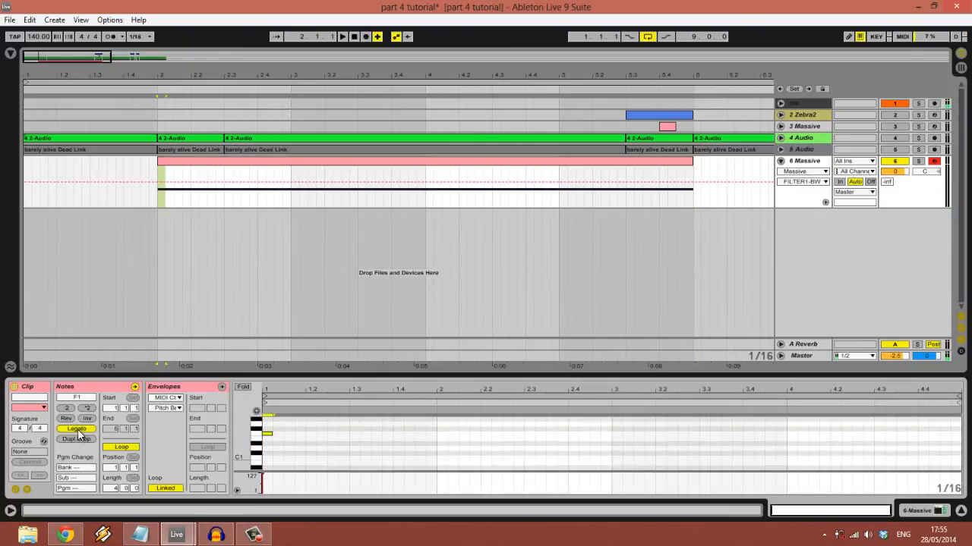
Lower MOD5-RTE to about 0.42 and record its automation by moving it during playback of the new clip from bar 2
click(920, 515)
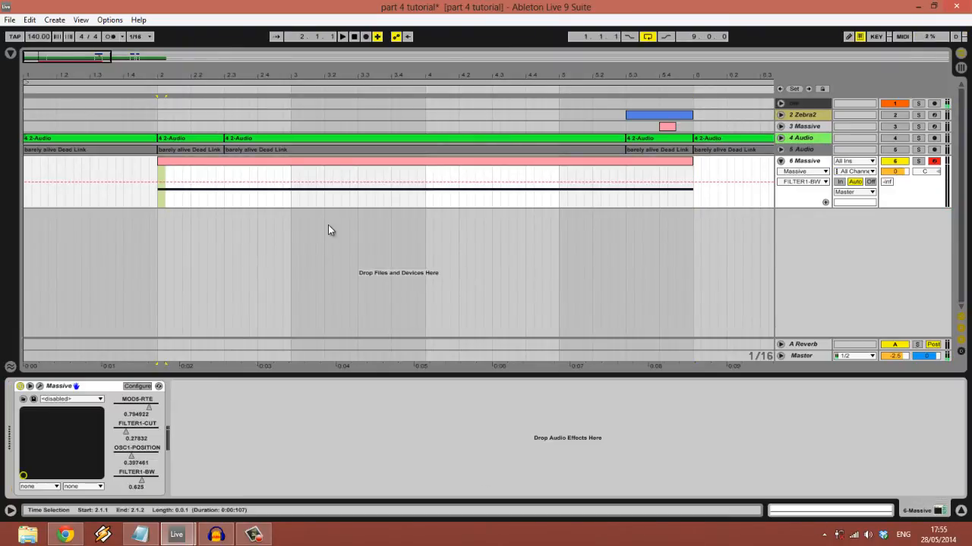
key(space)
click(285, 162)
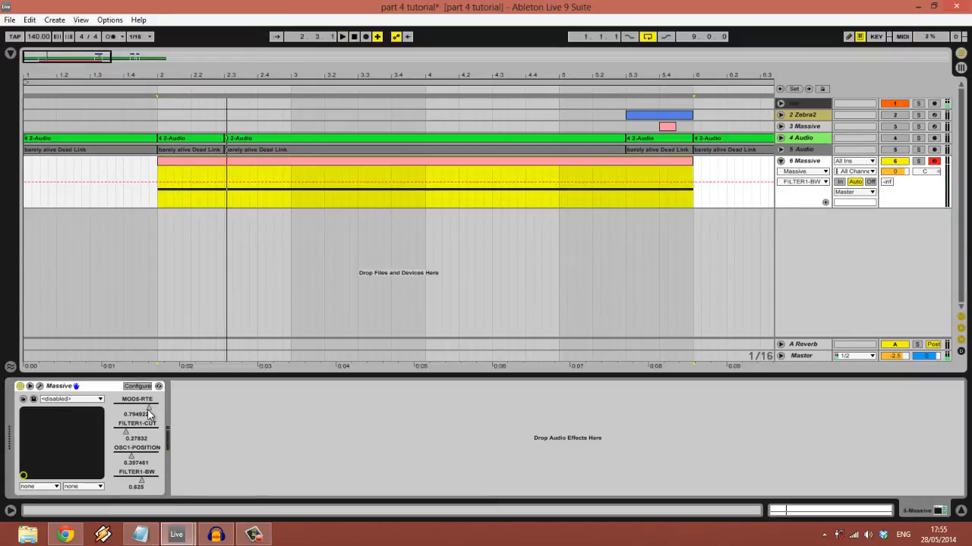
drag(150, 413, 145, 408)
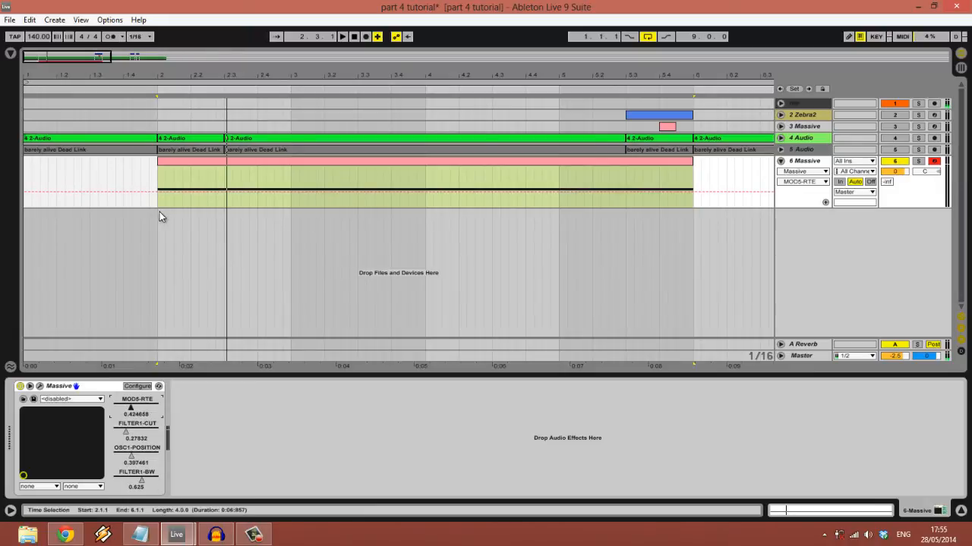
click(365, 37)
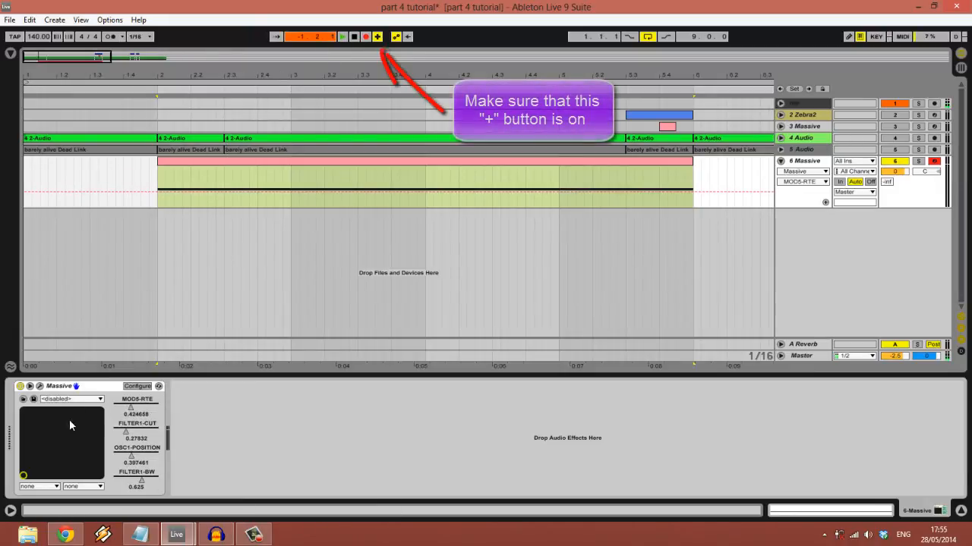
drag(133, 410, 133, 412)
key(space)
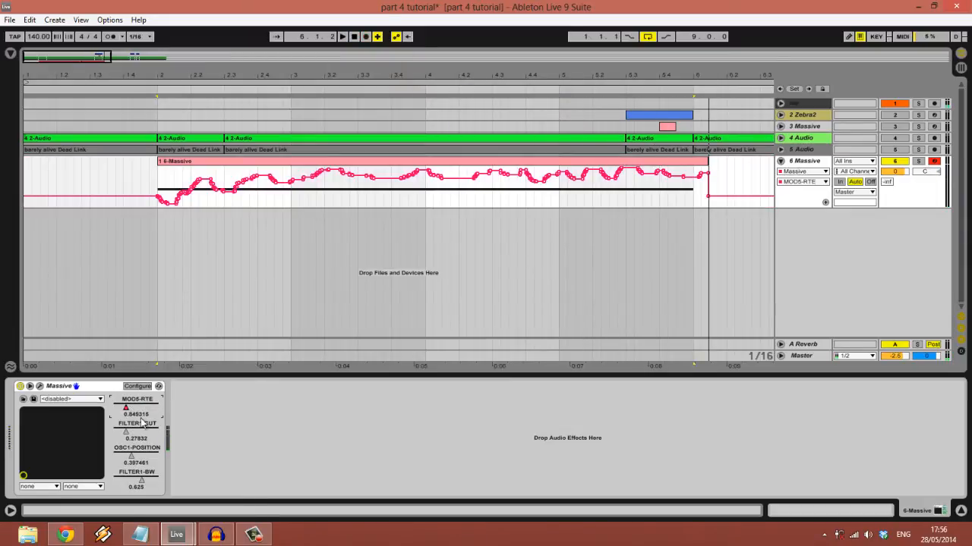
Record automation for FILTER1-CUT and OSC1-POSITION in separate passes over the Massive clip
click(367, 38)
drag(125, 439, 127, 431)
key(space)
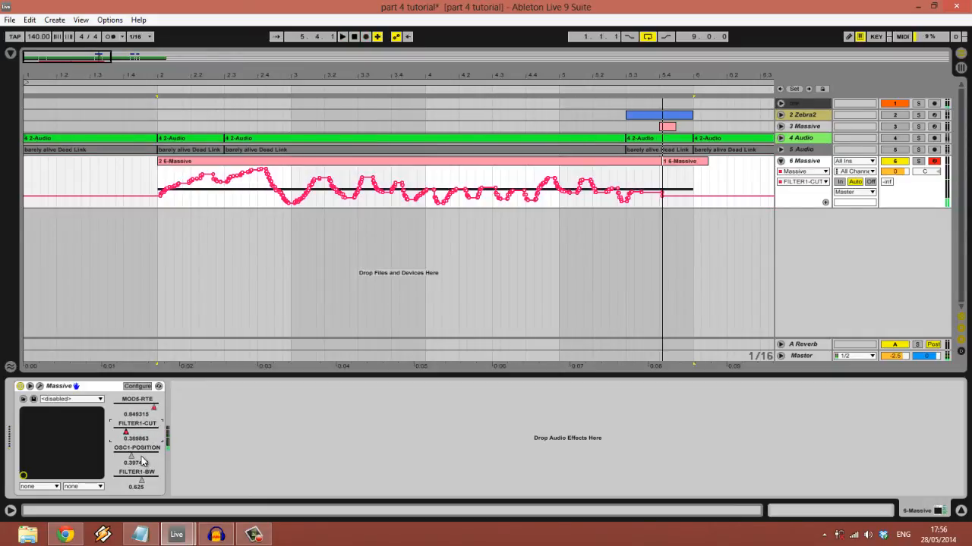
click(366, 37)
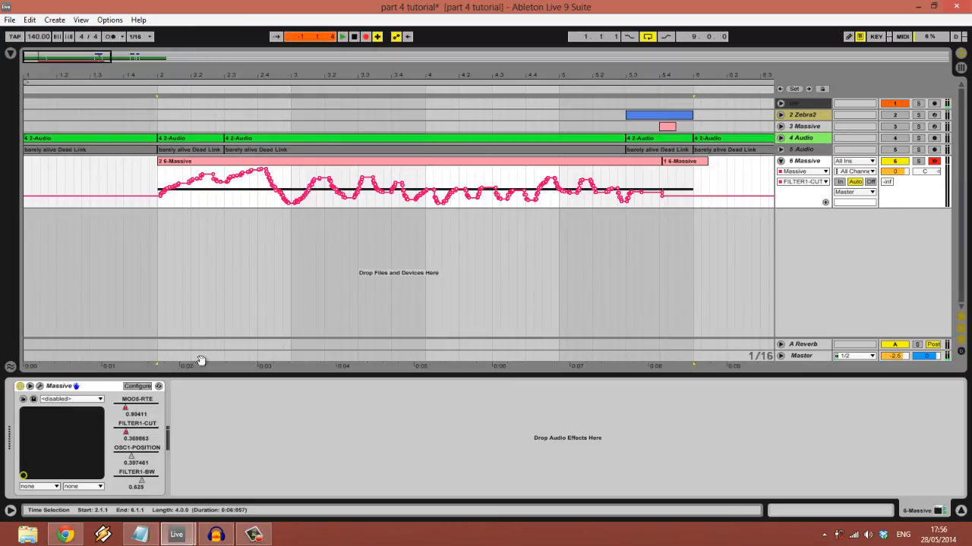
mouse_move(131, 468)
mouse_down()
mouse_move(135, 454)
mouse_move(138, 483)
mouse_move(142, 465)
mouse_up()
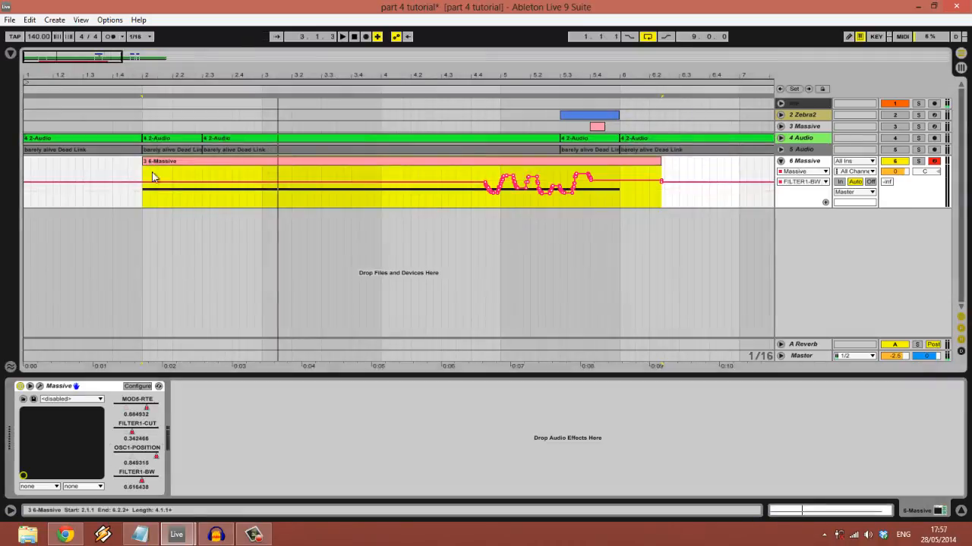
Show the recorded MOD5-RTE automation on the 6 Massive track and play the clip from bar 2
click(136, 410)
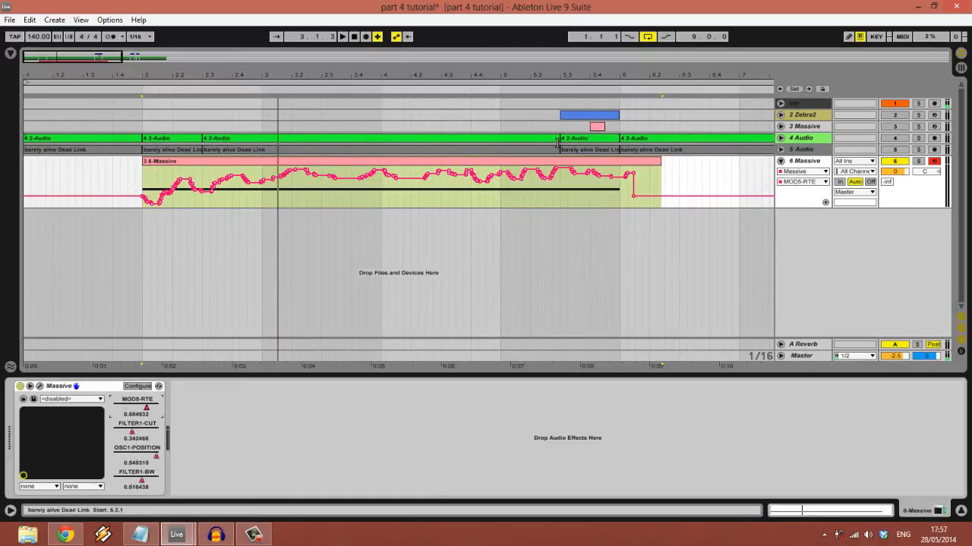
key(space)
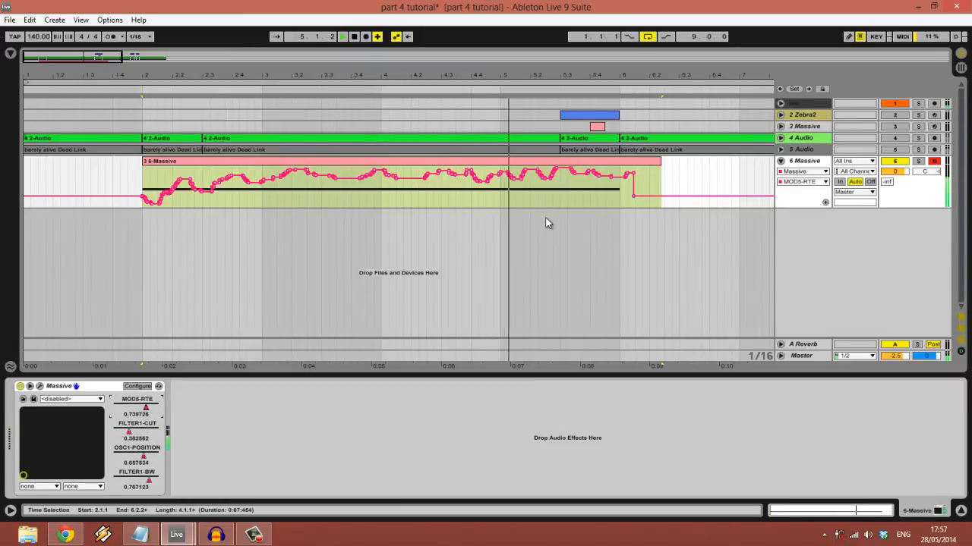
Stop playback, freeze the 6 Massive track and flatten it to audio
key(space)
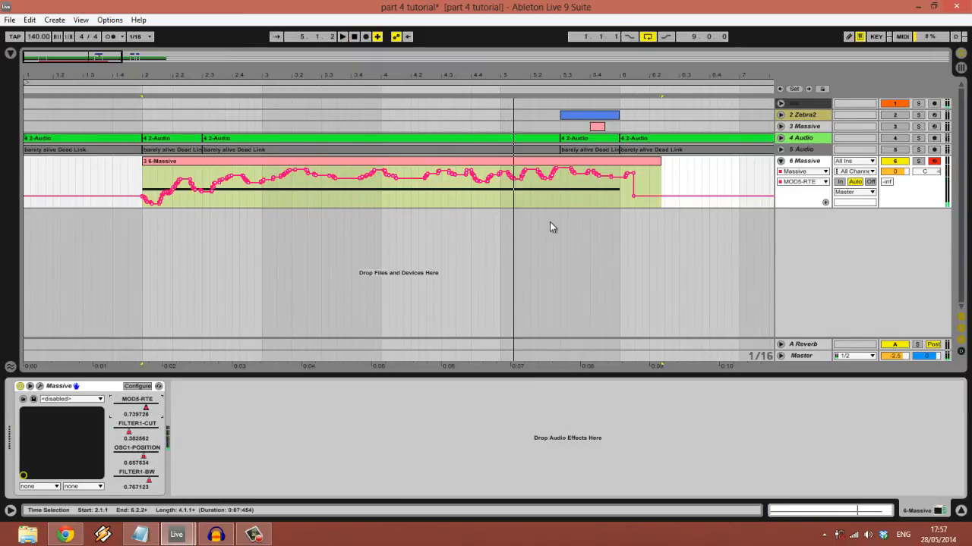
right_click(816, 164)
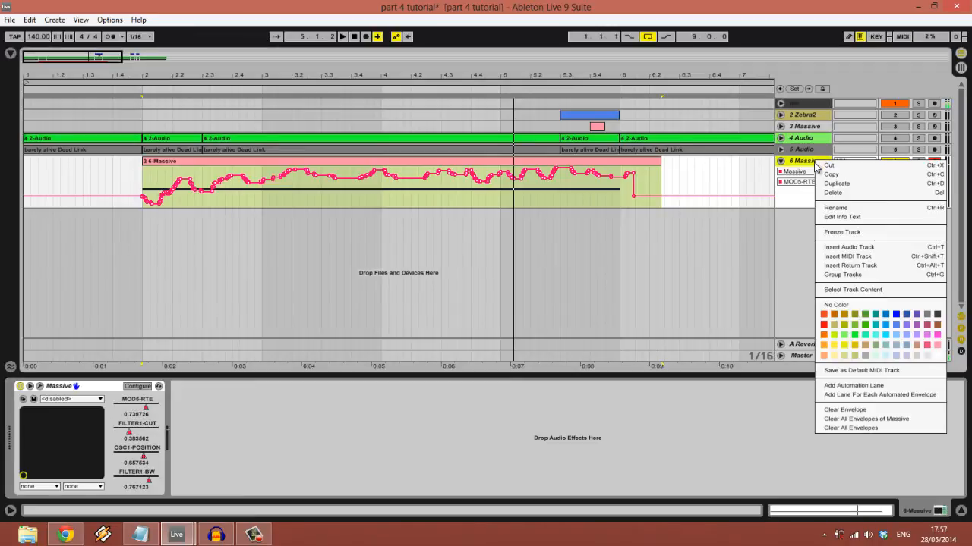
click(835, 231)
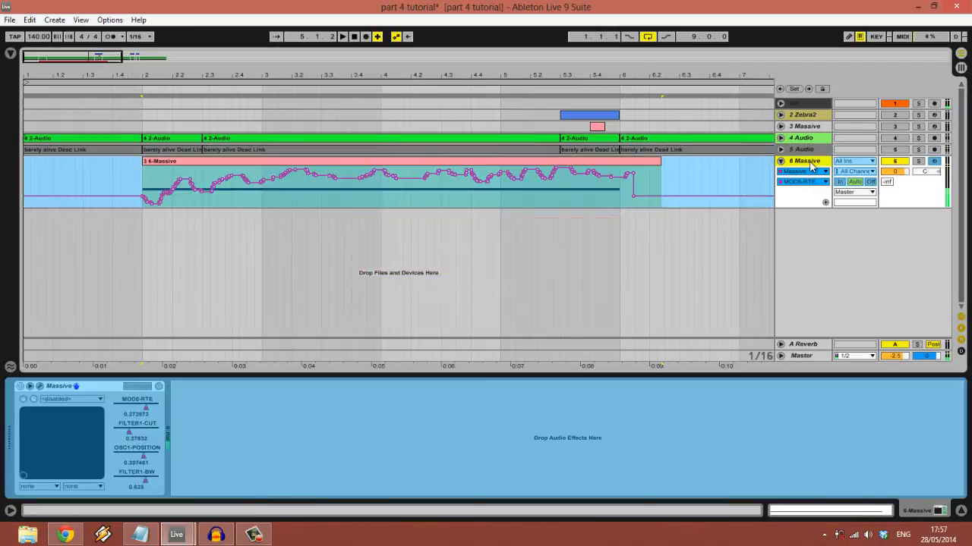
right_click(811, 165)
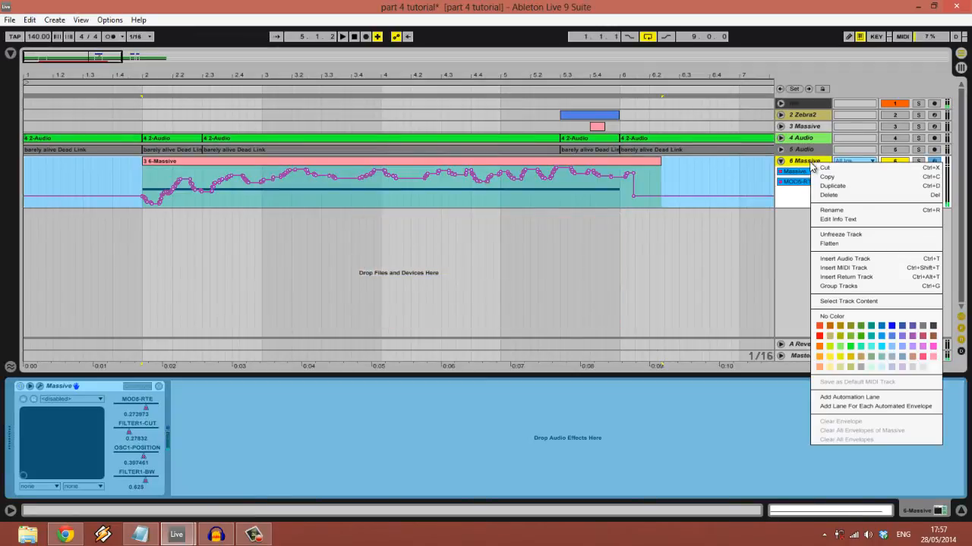
click(829, 235)
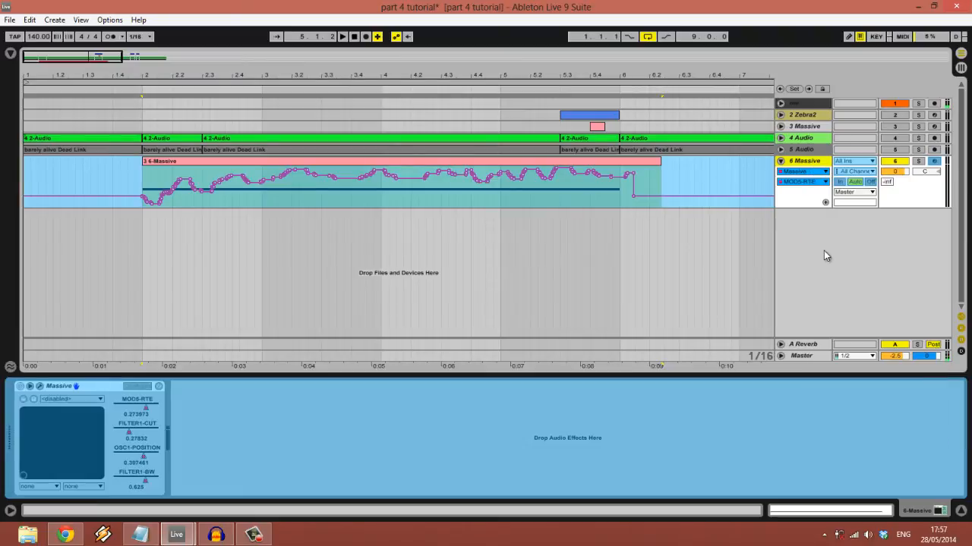
right_click(816, 168)
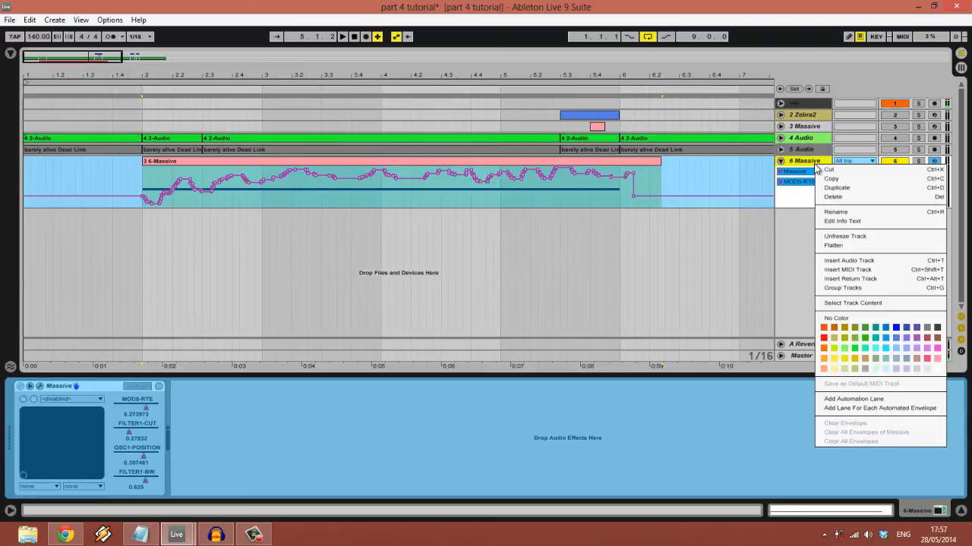
click(833, 245)
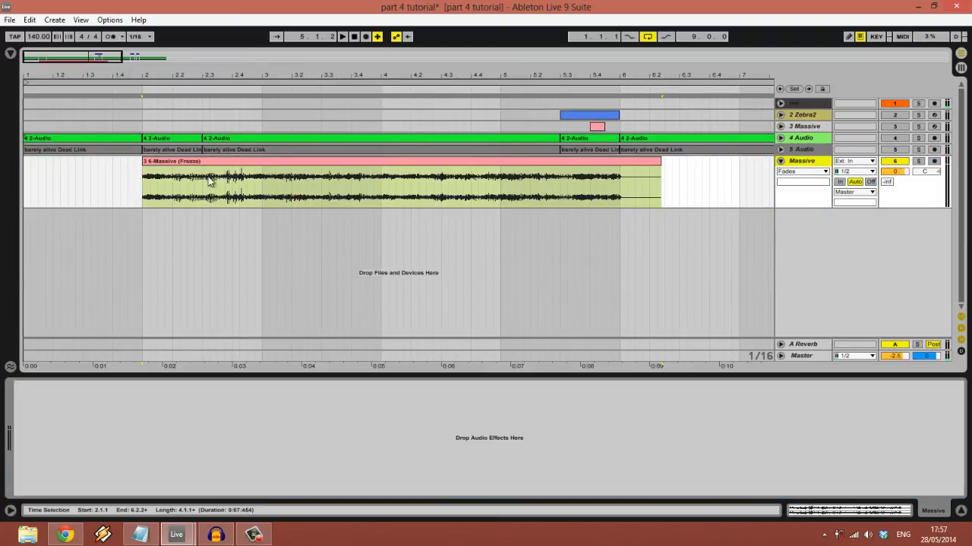
Shorten the end of the flattened Massive audio clip to about 6.1.2
drag(199, 74, 217, 74)
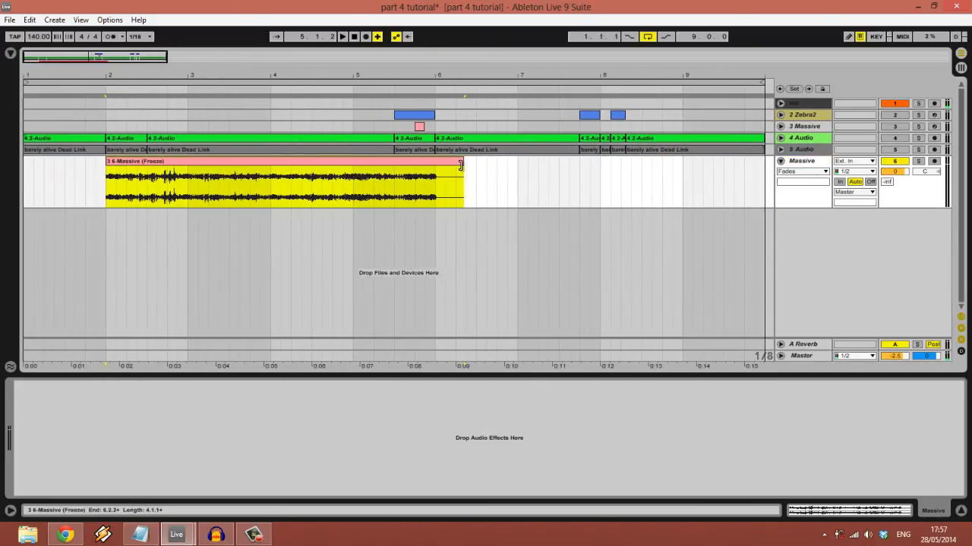
drag(461, 165, 443, 165)
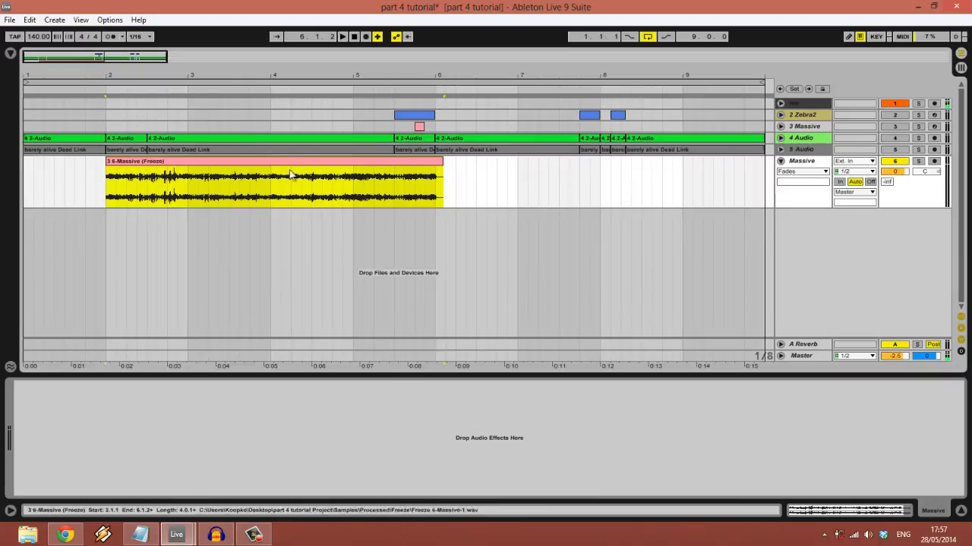
drag(190, 79, 197, 78)
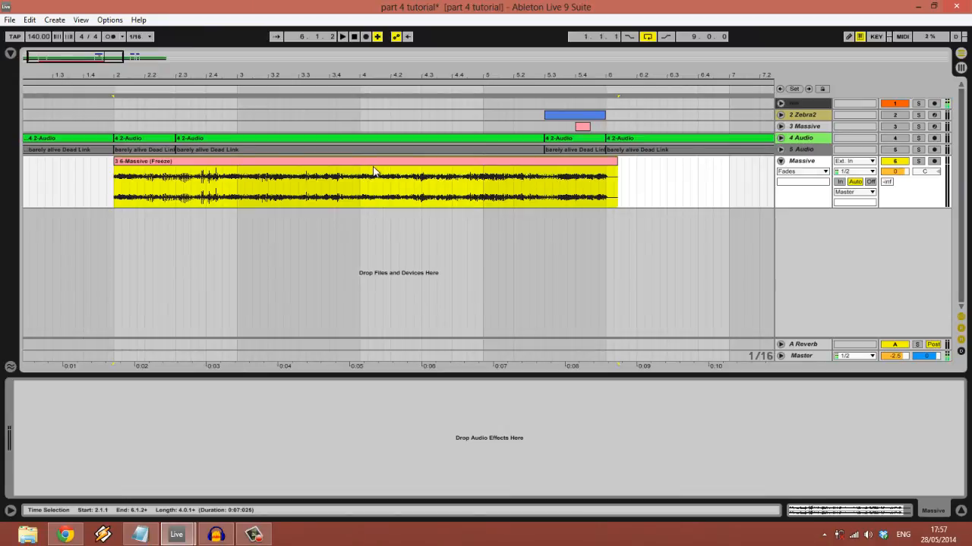
Duplicate the flattened Massive track twice and deactivate both copies, tracks 7 and 8
click(806, 164)
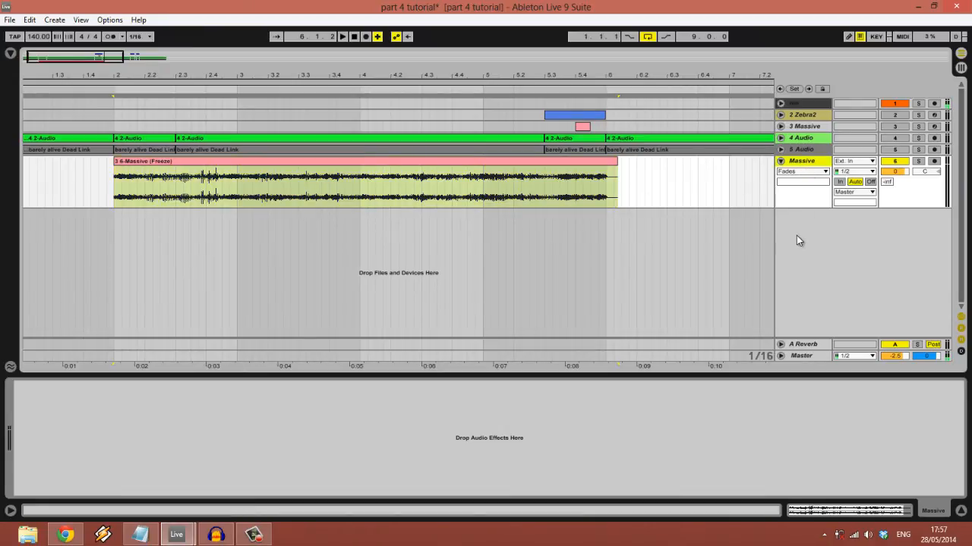
key(ctrl+d)
key(ctrl+d)
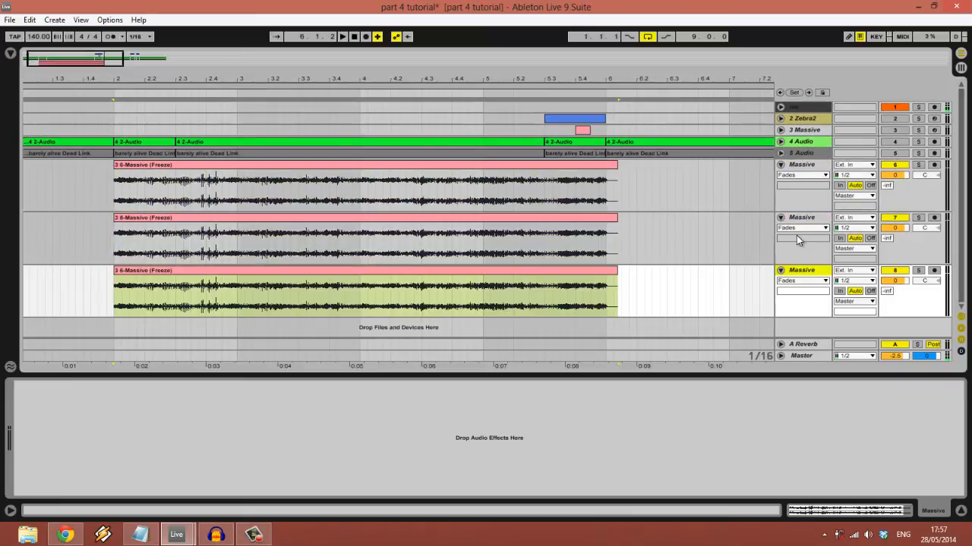
click(894, 217)
click(894, 270)
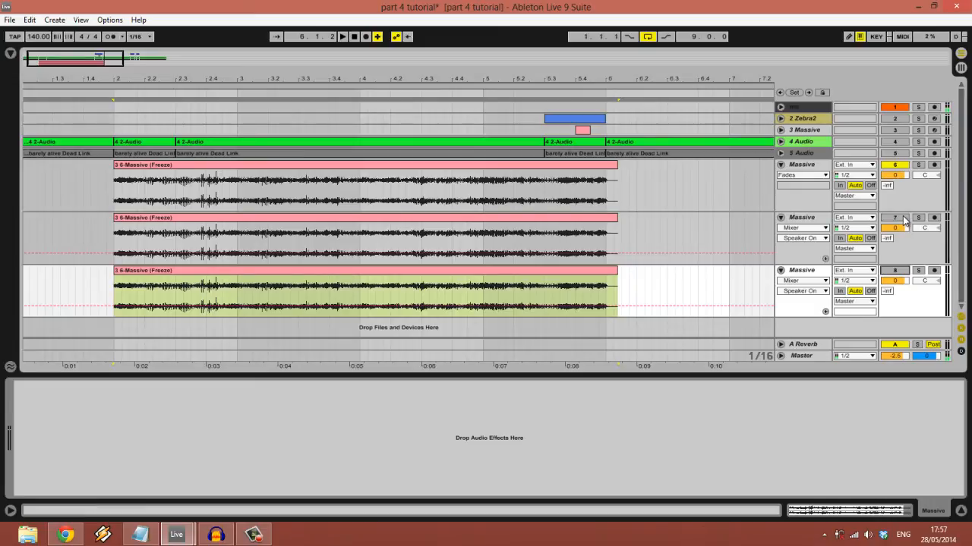
Find the Ohmicide plug-in in the browser and load it onto Massive track 7
click(517, 221)
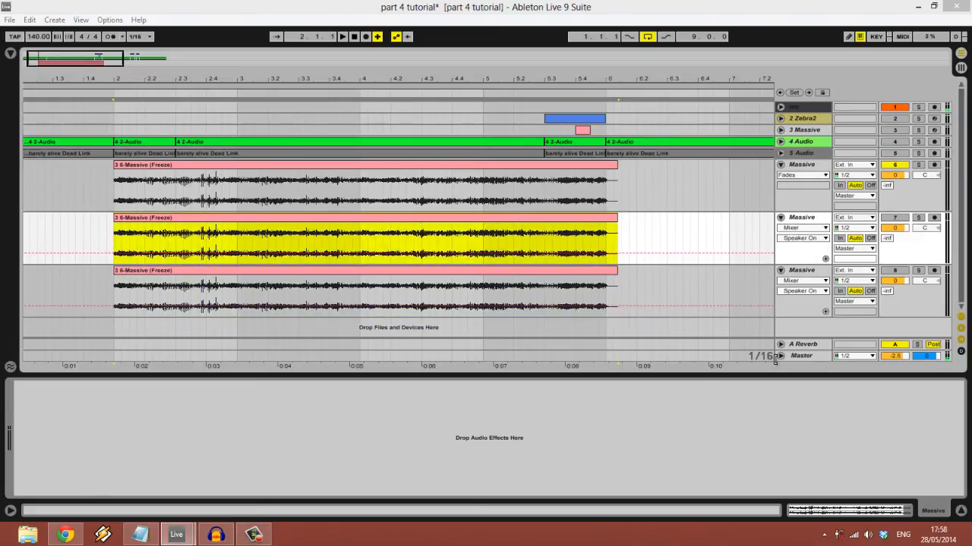
click(9, 54)
text(ohm)
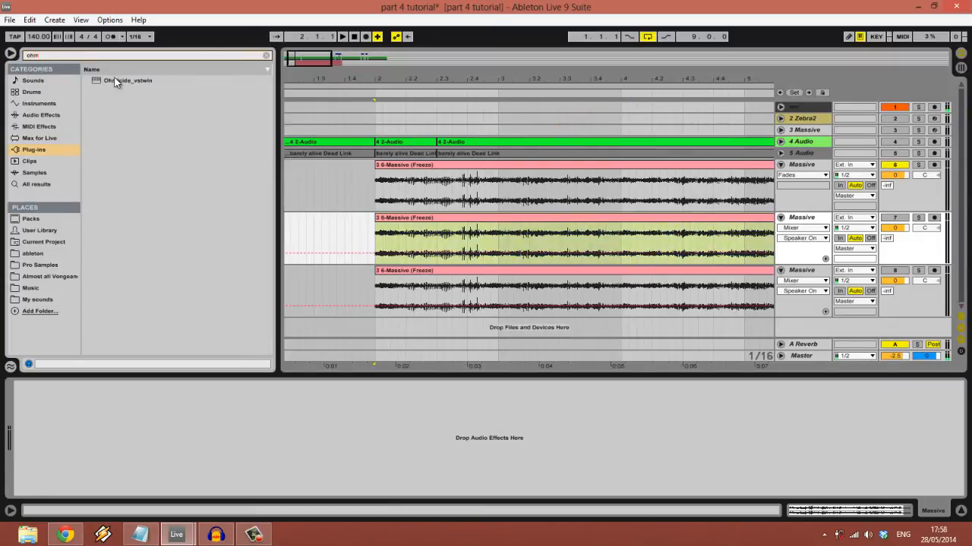
drag(116, 82, 486, 228)
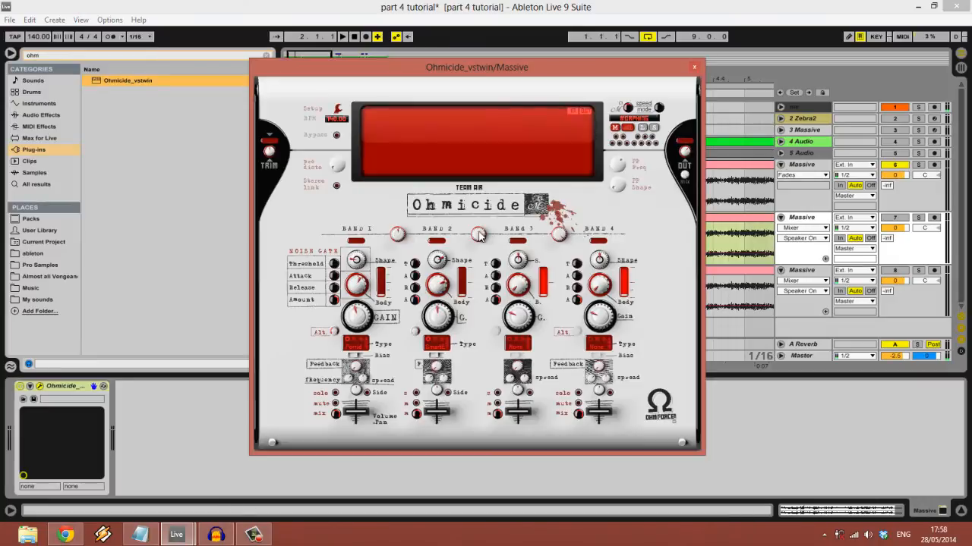
Add an EQ Eight after Ohmicide on track 7 and close the Ohmicide window
click(72, 54)
text(eq)
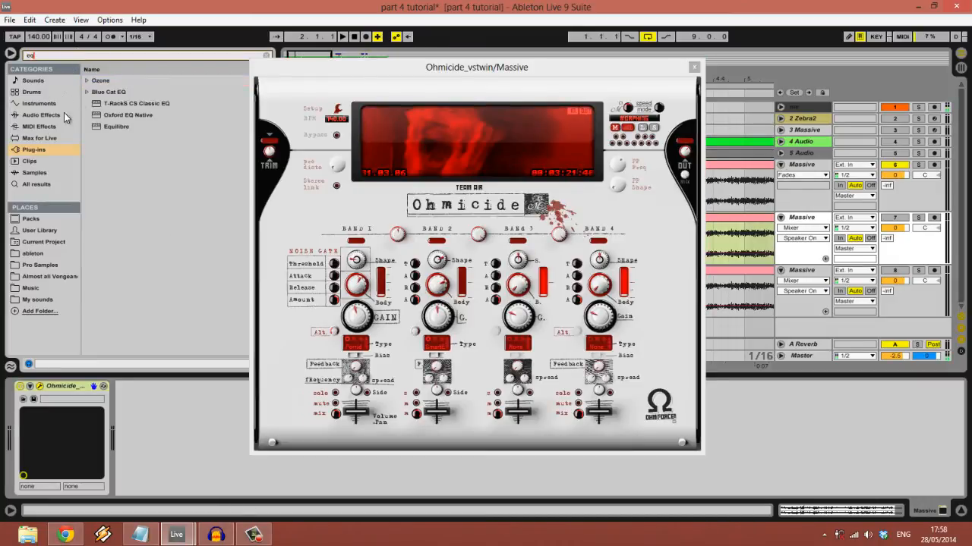
click(43, 115)
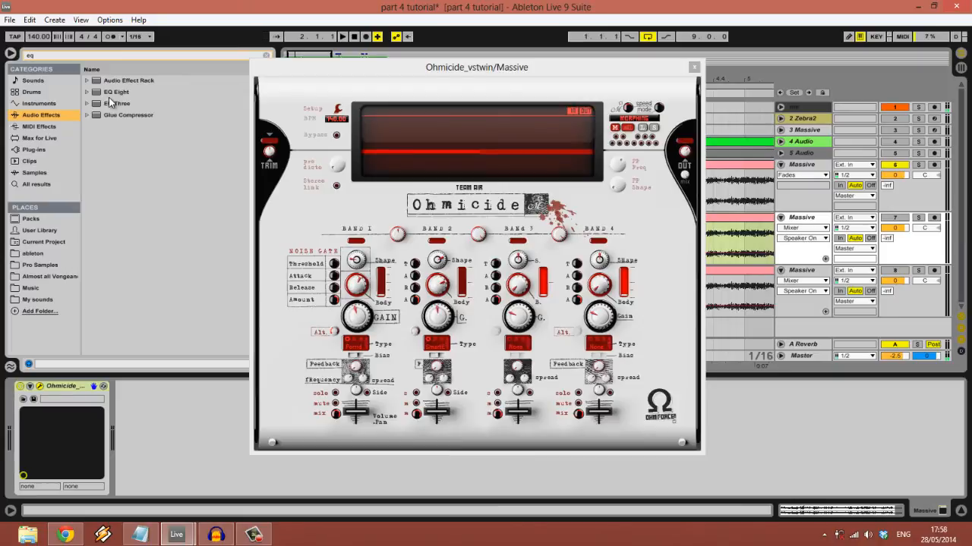
drag(109, 97, 204, 424)
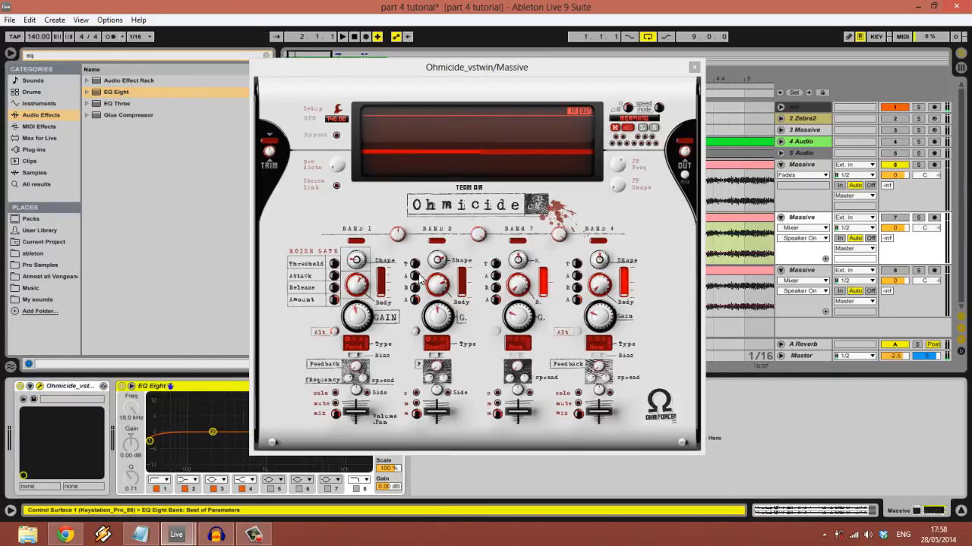
click(694, 67)
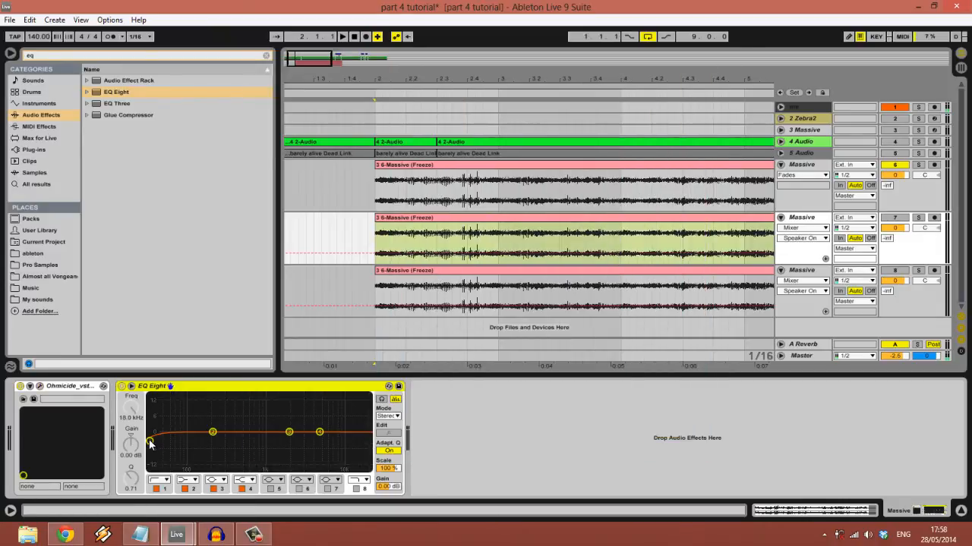
Set EQ Eight's band 1 low cut to about 381 Hz, auditioning track 7 with track 6 deactivated
drag(150, 442, 220, 454)
key(space)
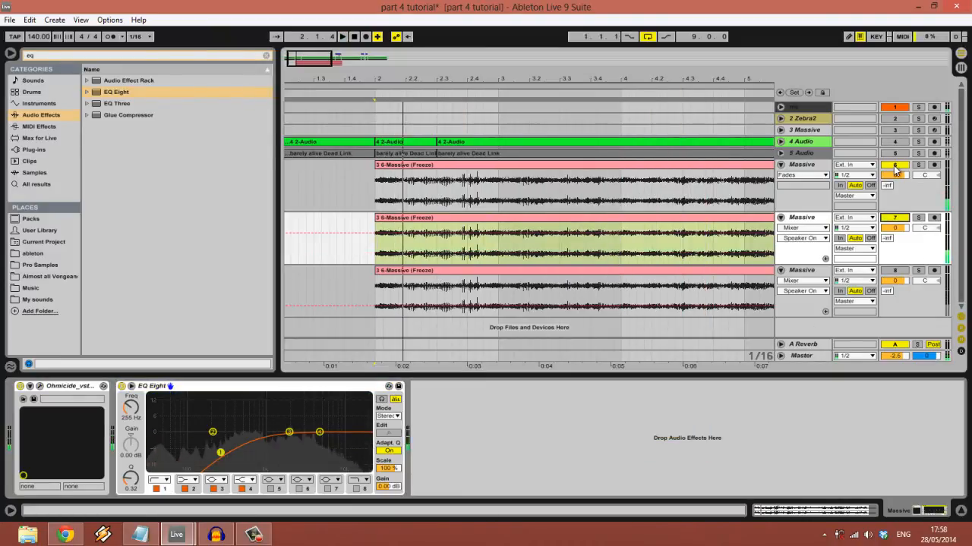
mouse_move(222, 453)
mouse_down()
mouse_move(265, 453)
mouse_move(234, 453)
mouse_up()
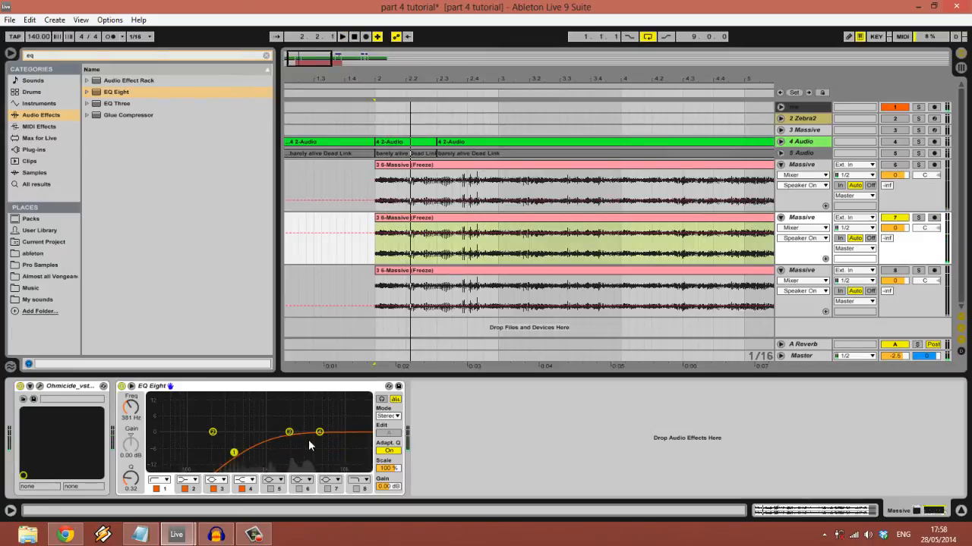
Add Overdrive after EQ Eight on track 7 and lower the track volume to about -10.8 dB during playback
click(76, 52)
text(over)
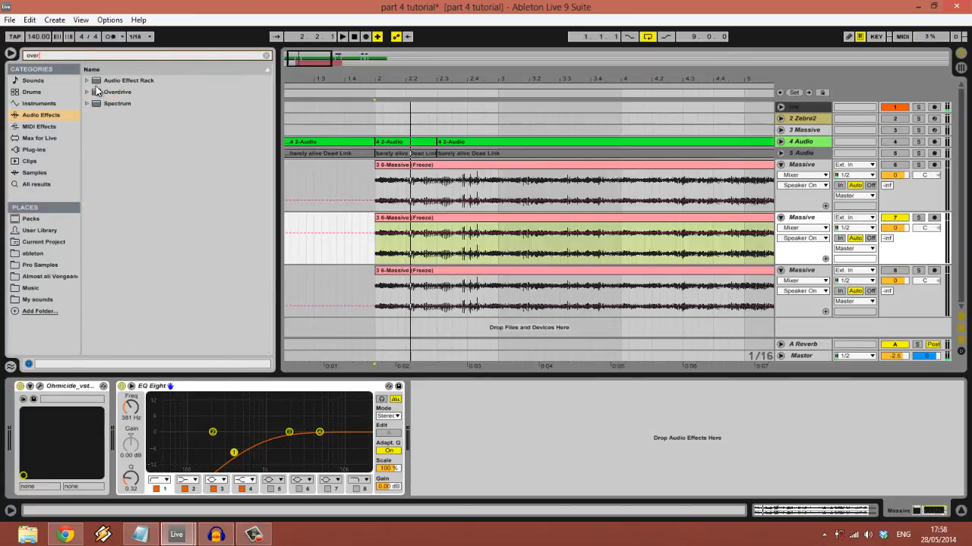
drag(96, 91, 459, 440)
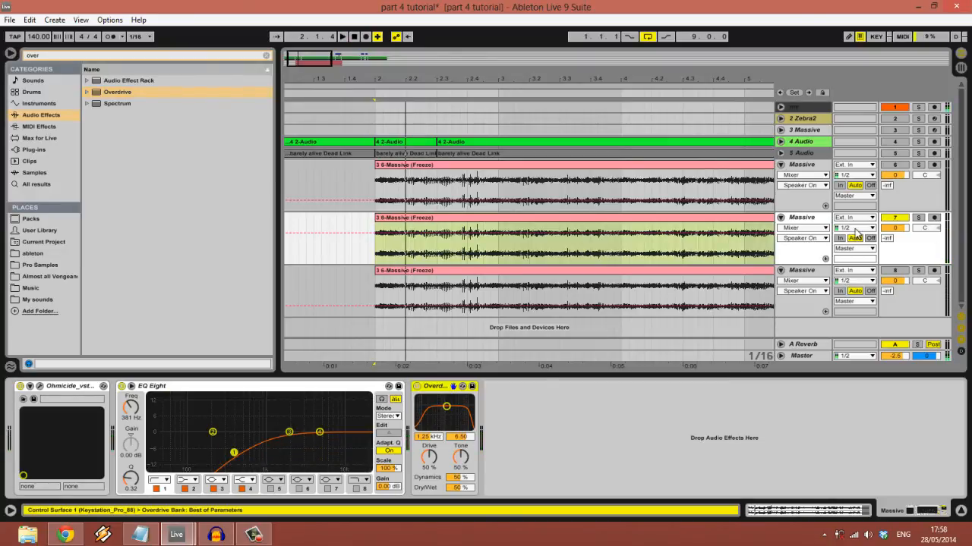
drag(897, 228, 896, 229)
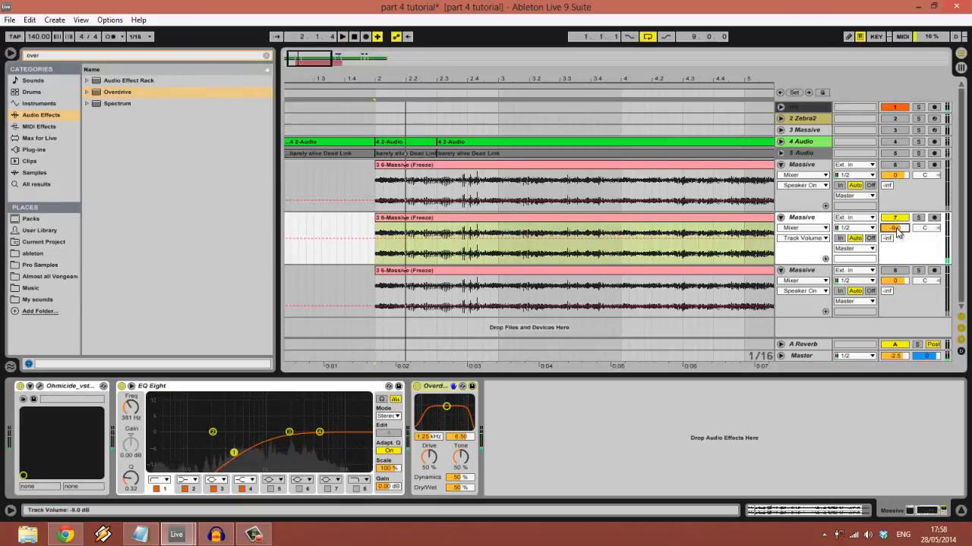
key(space)
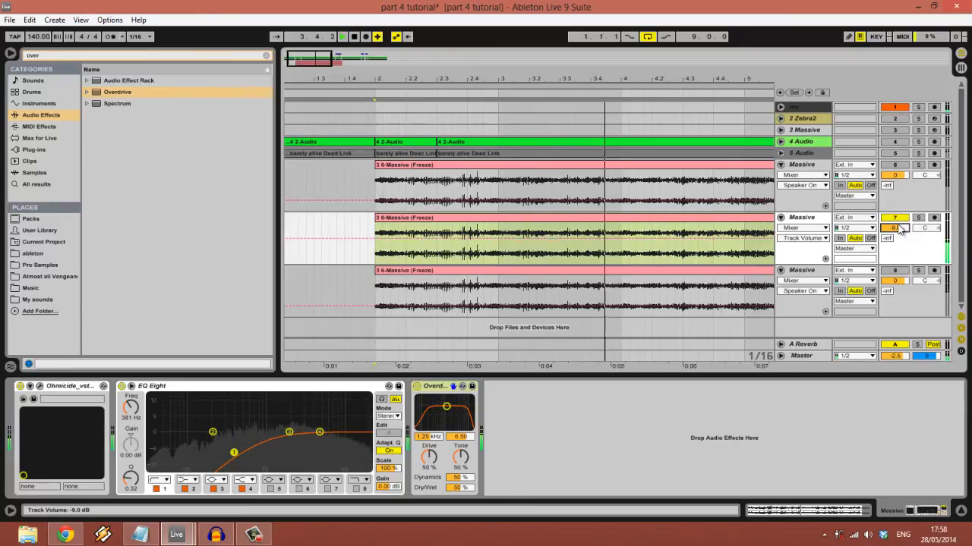
drag(898, 227, 900, 229)
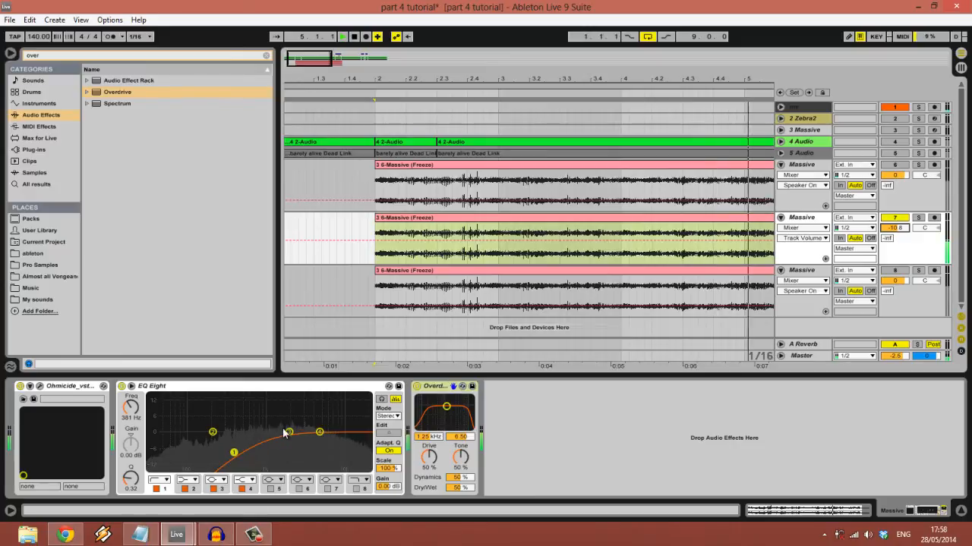
Boost EQ Eight's band 3 by about 7.3 dB at about 1.23 kHz and audition the result
drag(287, 432, 273, 415)
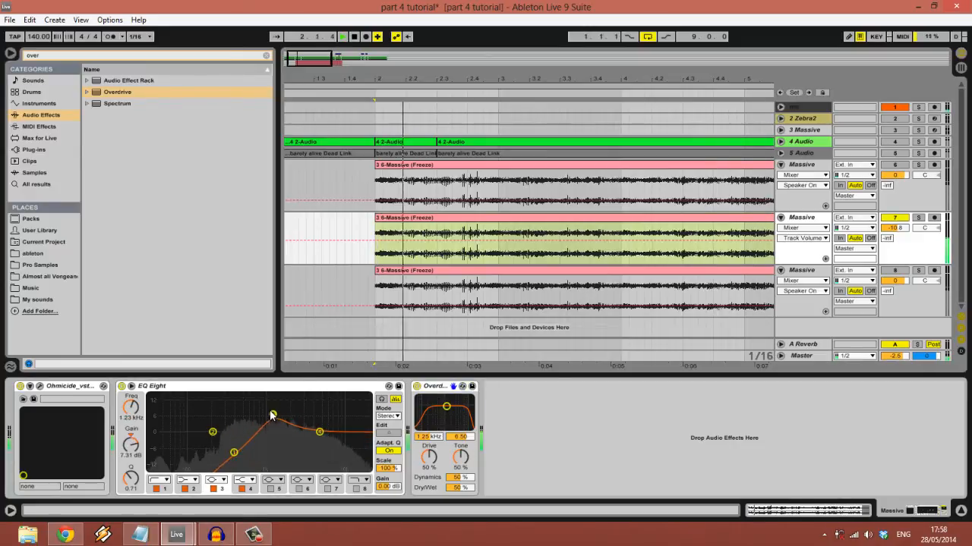
key(space)
key(space)
key(space)
Hide the browser and delete the unused Massive copy on track 8
drag(512, 81, 368, 75)
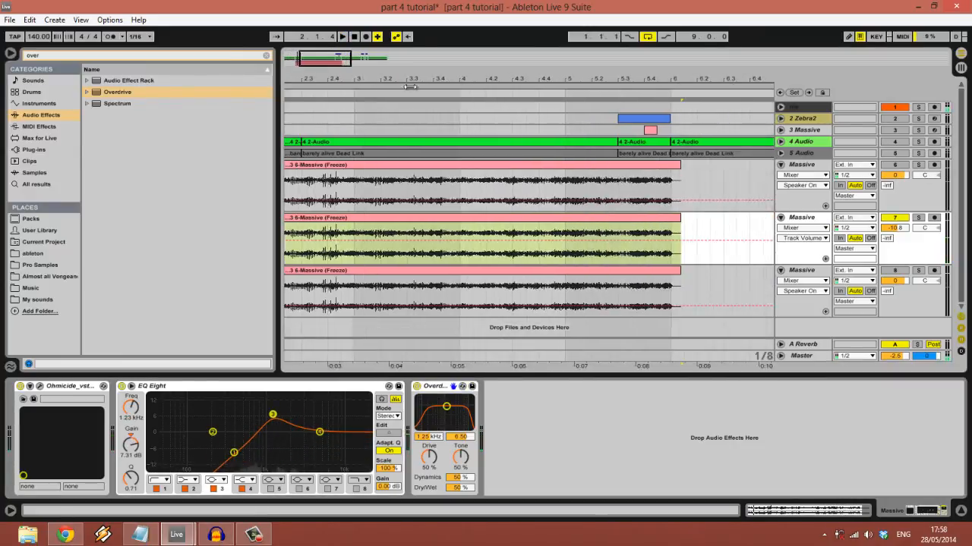
click(11, 55)
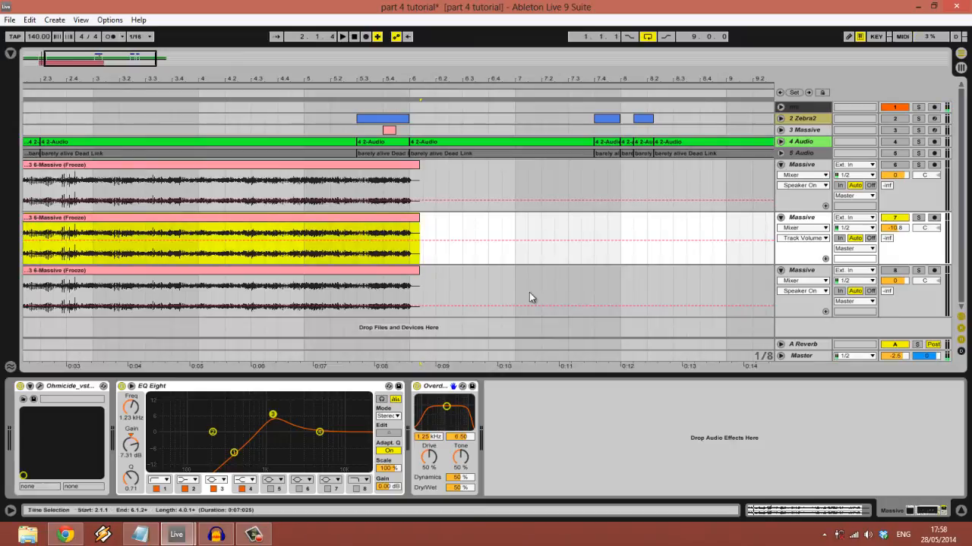
click(796, 271)
key(Delete)
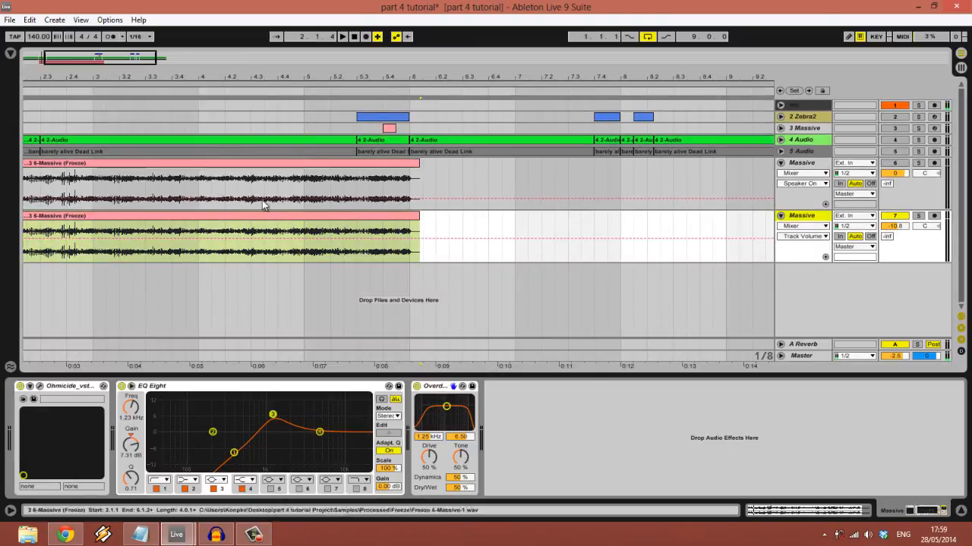
Freeze the processed Massive track 7 and flatten it to audio
drag(230, 78, 365, 79)
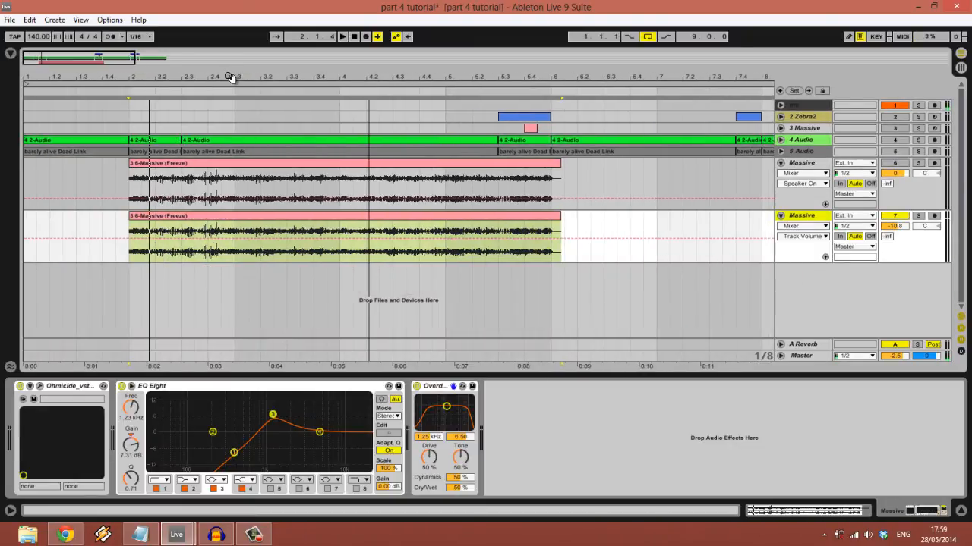
right_click(817, 219)
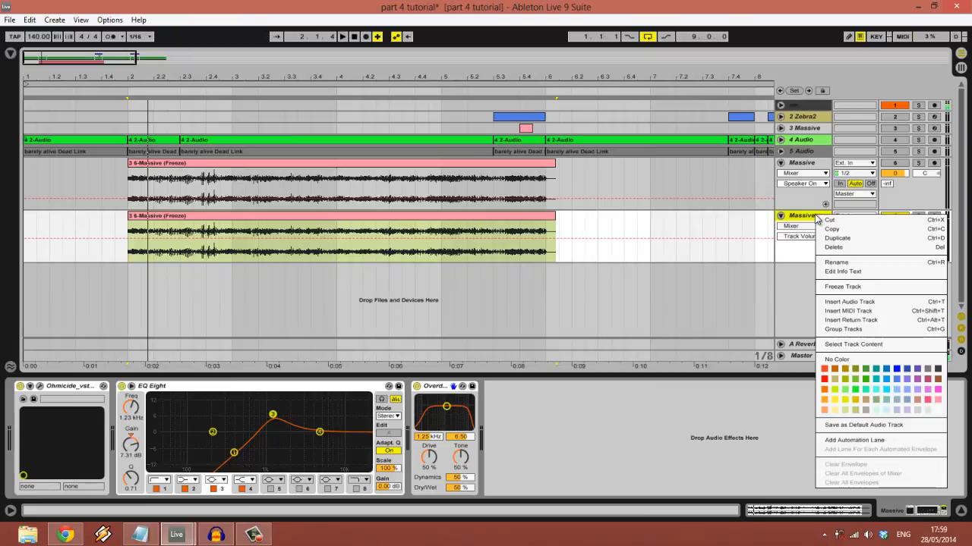
click(845, 286)
right_click(809, 217)
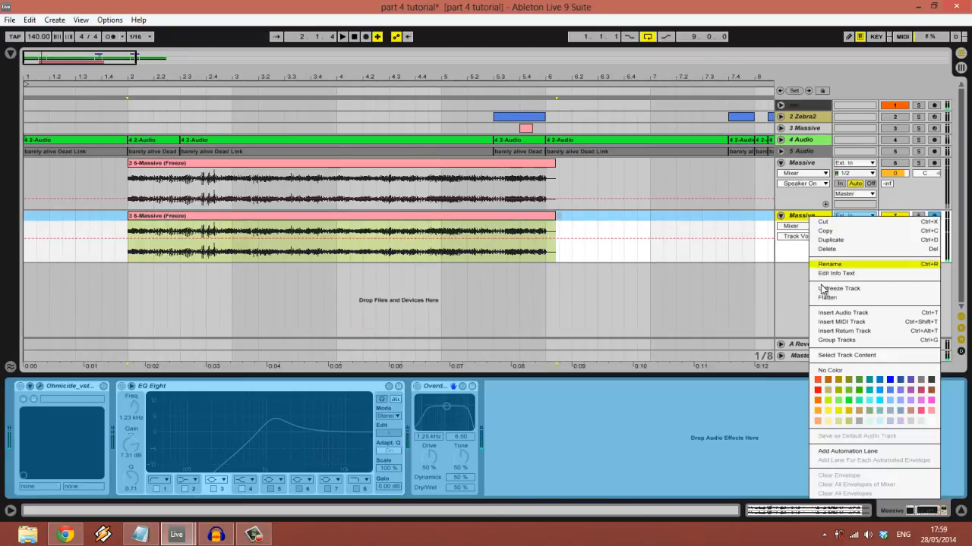
click(828, 298)
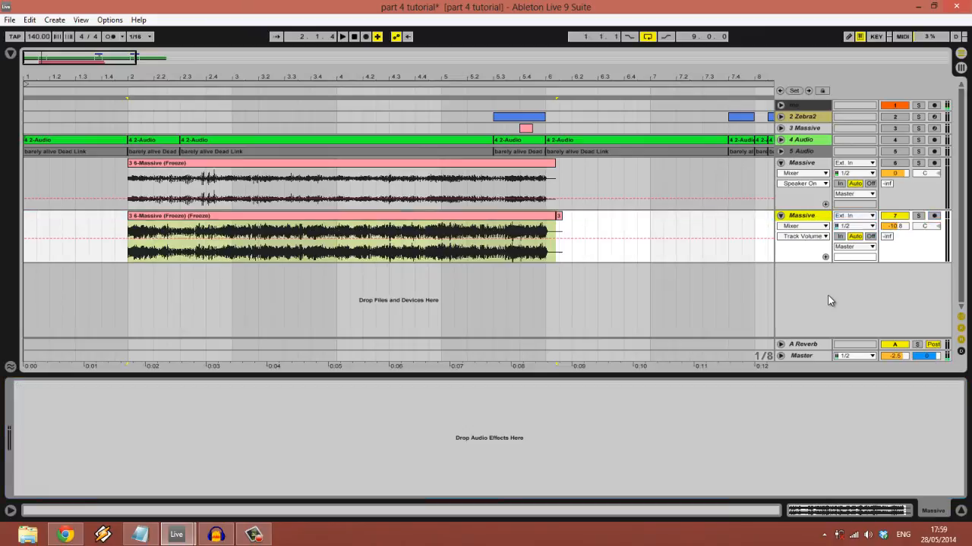
Delete the leftover clip fragment at the end of track 7 and the unprocessed Massive track 6
click(559, 218)
key(Delete)
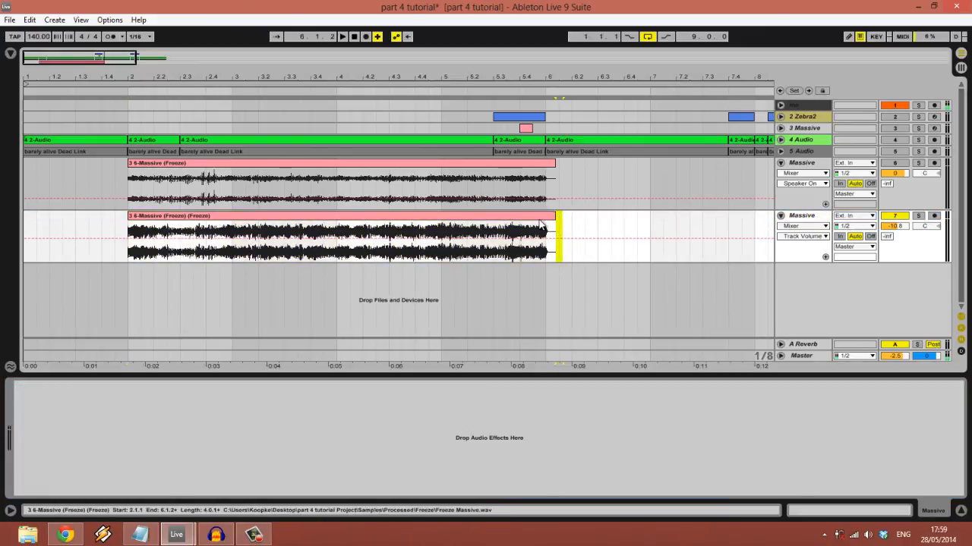
click(538, 217)
click(396, 237)
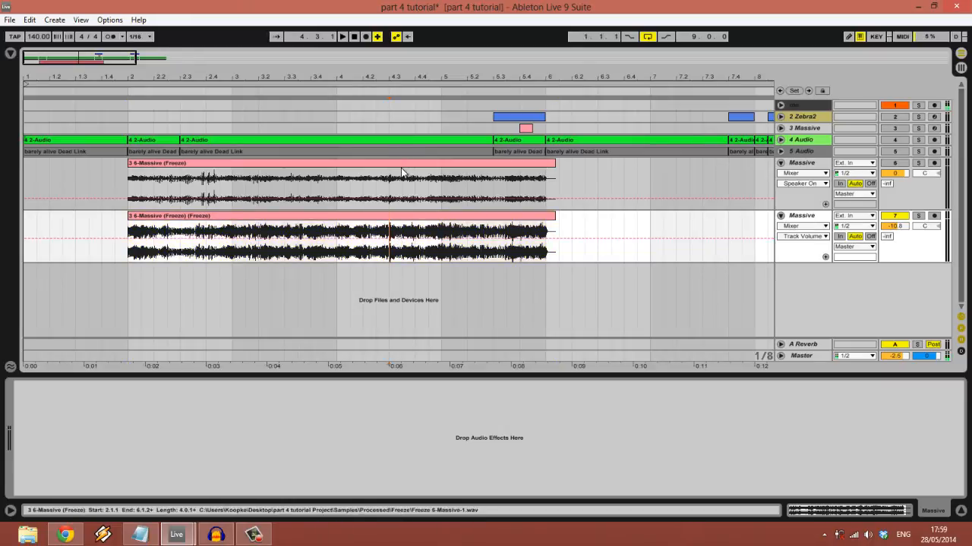
click(816, 164)
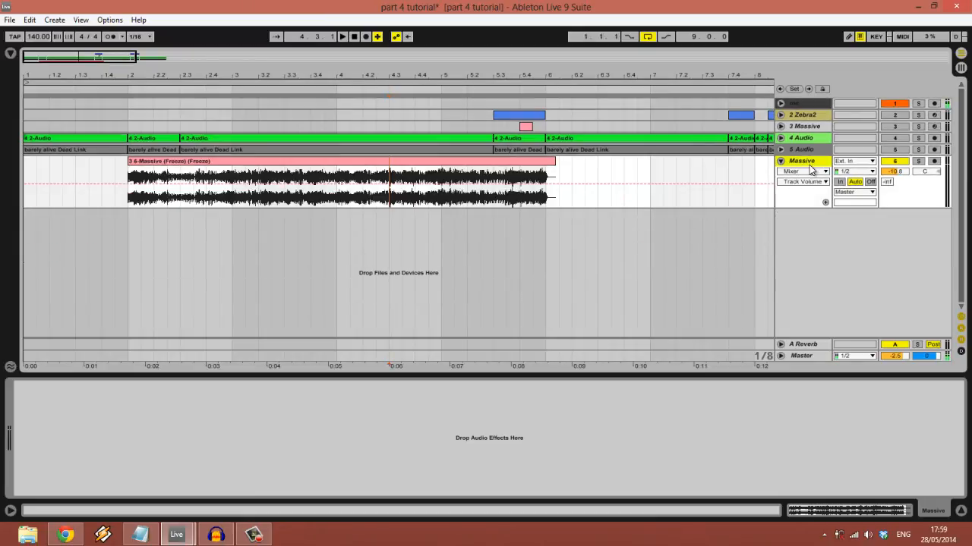
key(Delete)
Audition the short Massive section starting at 5.1.1 and add a new audio track below it
drag(441, 80, 442, 76)
click(375, 172)
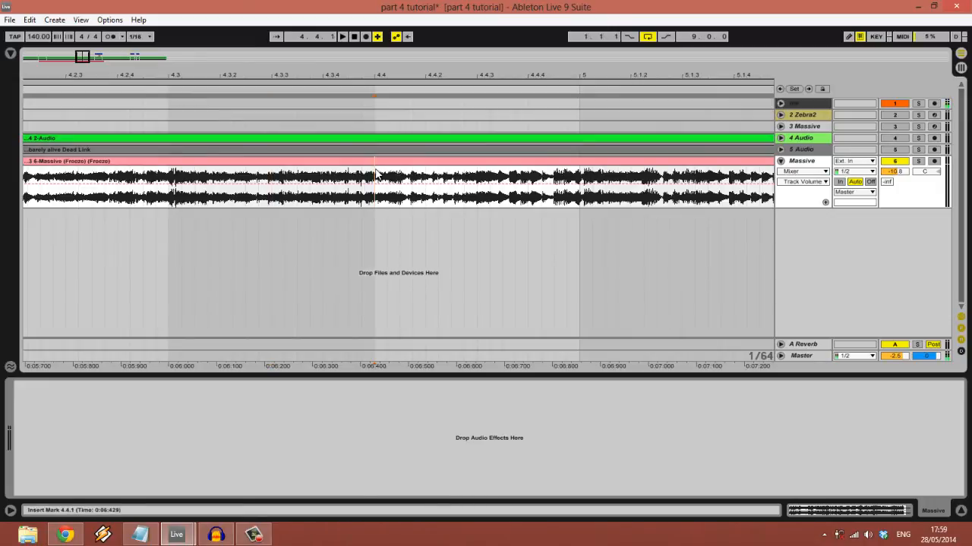
drag(375, 173, 657, 174)
key(space)
key(space)
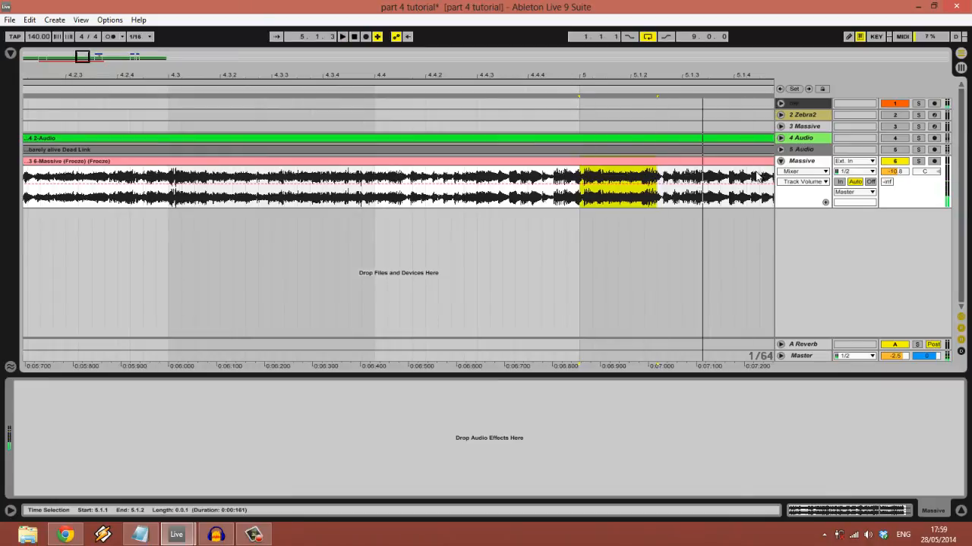
click(807, 165)
key(ctrl+t)
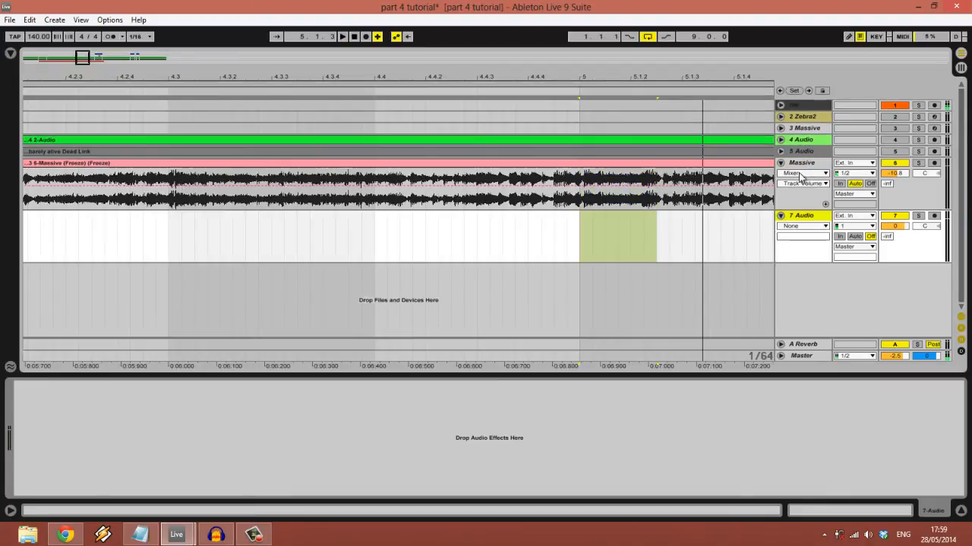
Copy the Massive slice starting at 5.1.1 and ending at 5.1.2 onto audio track 7 and audition it
click(583, 179)
drag(583, 180, 657, 179)
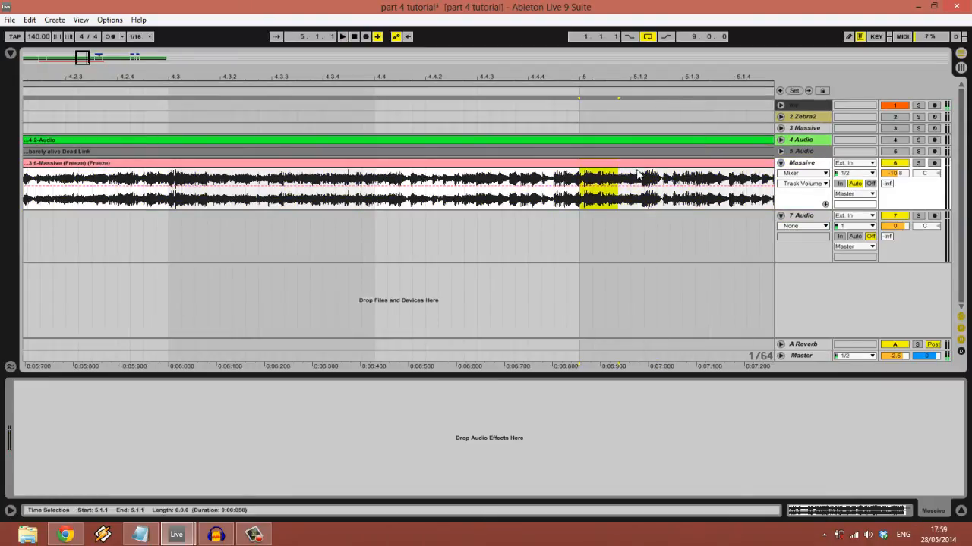
key(space)
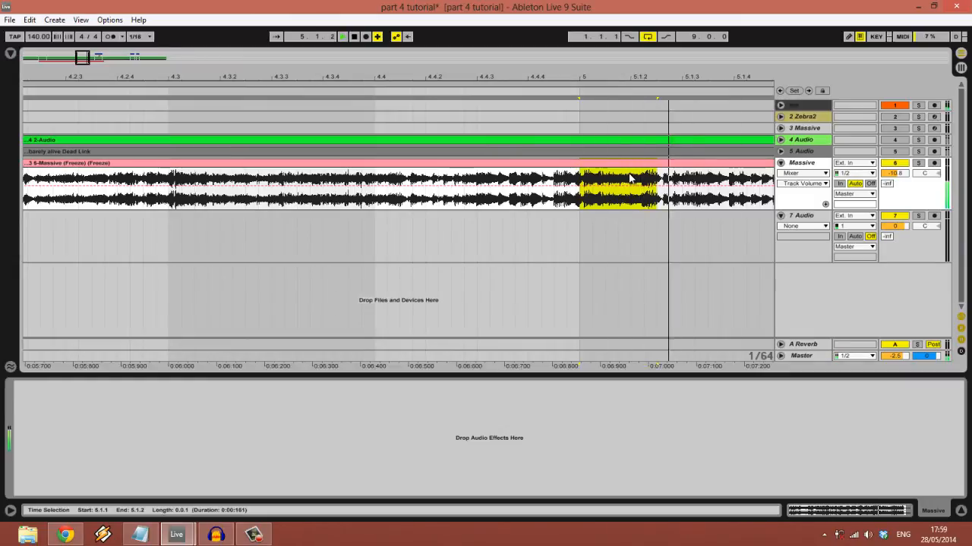
key(space)
drag(632, 170, 618, 220)
key(space)
key(space)
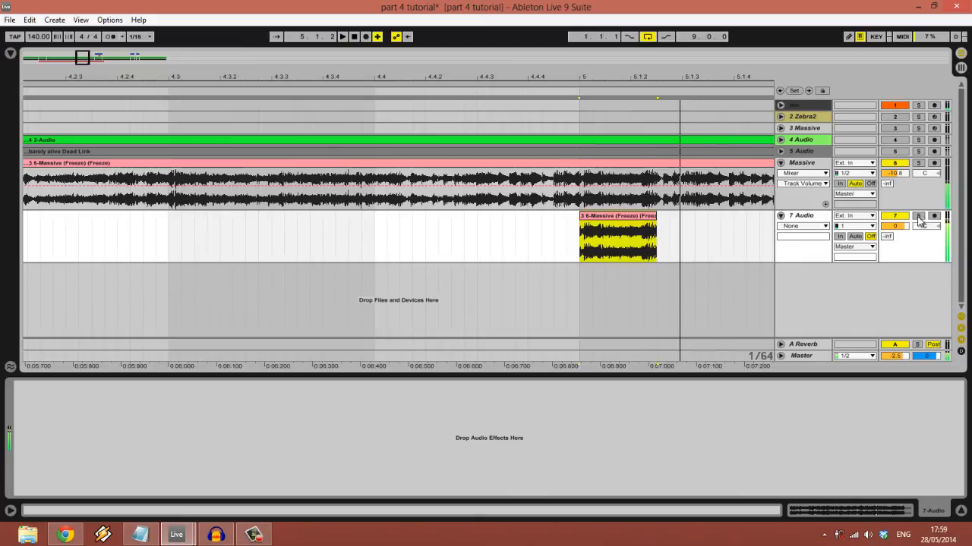
Mute the Massive track 6 and lower the volume of audio track 7 to -15.3 dB
click(919, 218)
key(space)
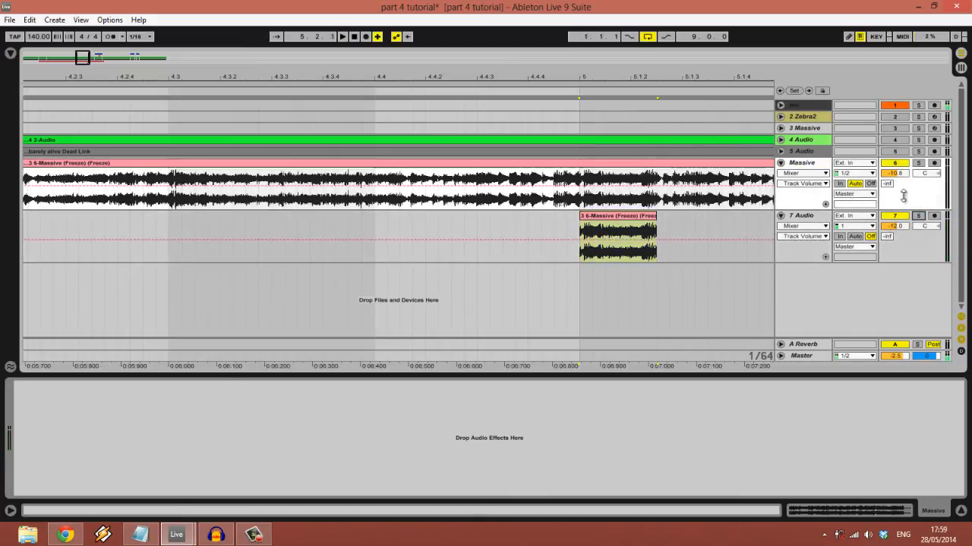
click(895, 162)
drag(898, 235, 902, 243)
Open the copied slice on track 7, transpose it to -4 st and audition the pitch repeatedly
click(650, 221)
double_click(650, 220)
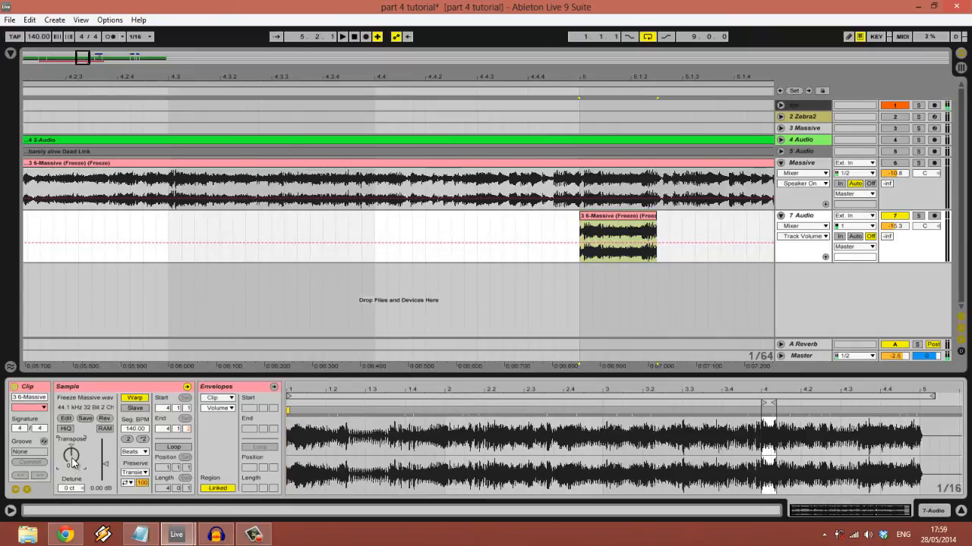
key(space)
drag(74, 462, 74, 478)
key(space)
key(space)
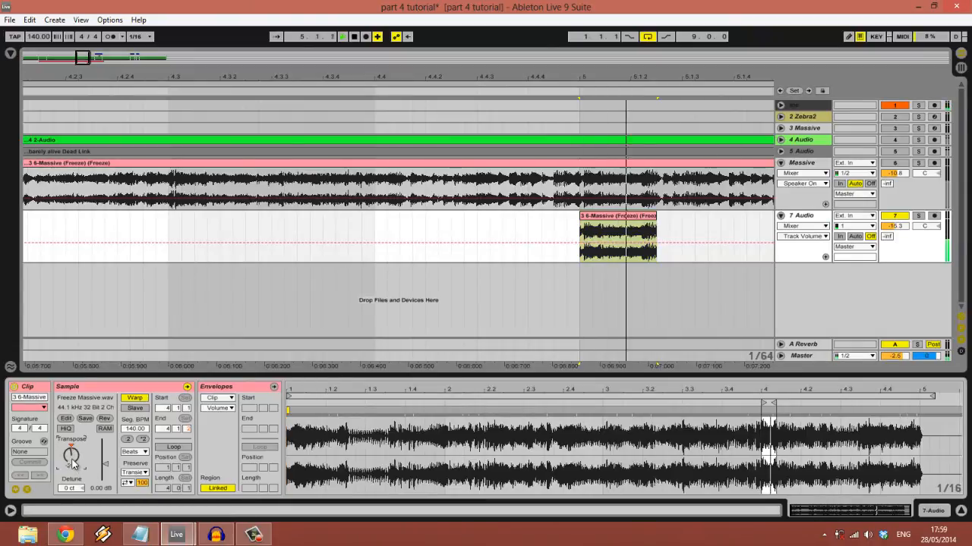
key(space)
key(space)
key(space)
key(space)
key(space)
key(space)
key(space)
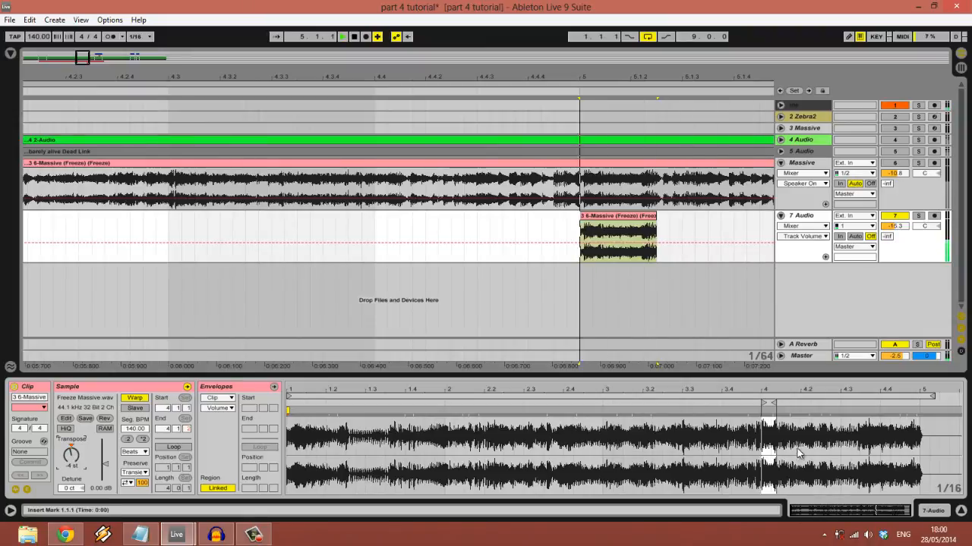
key(space)
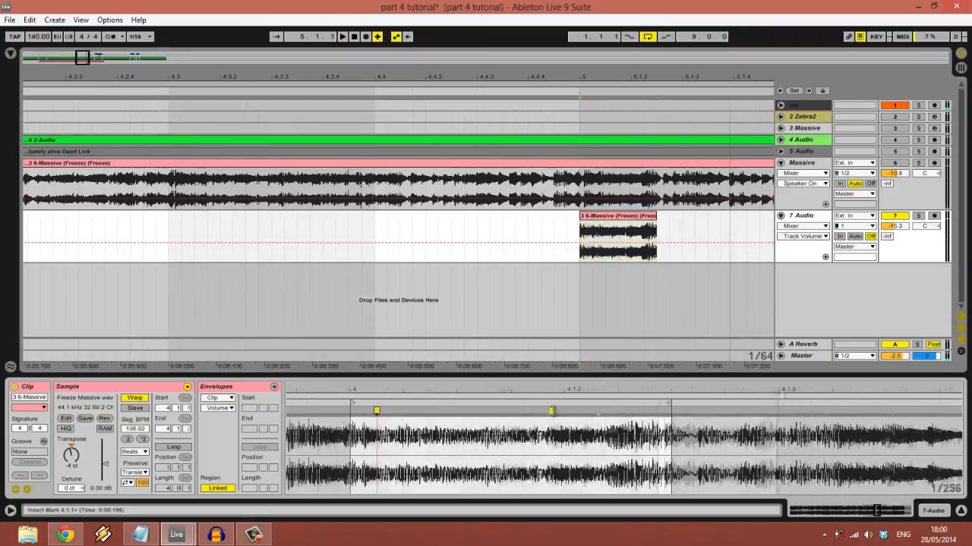
Stretch the slice by moving its second warp marker past 4.1.2 and removing the first marker, auditioning the change
double_click(551, 411)
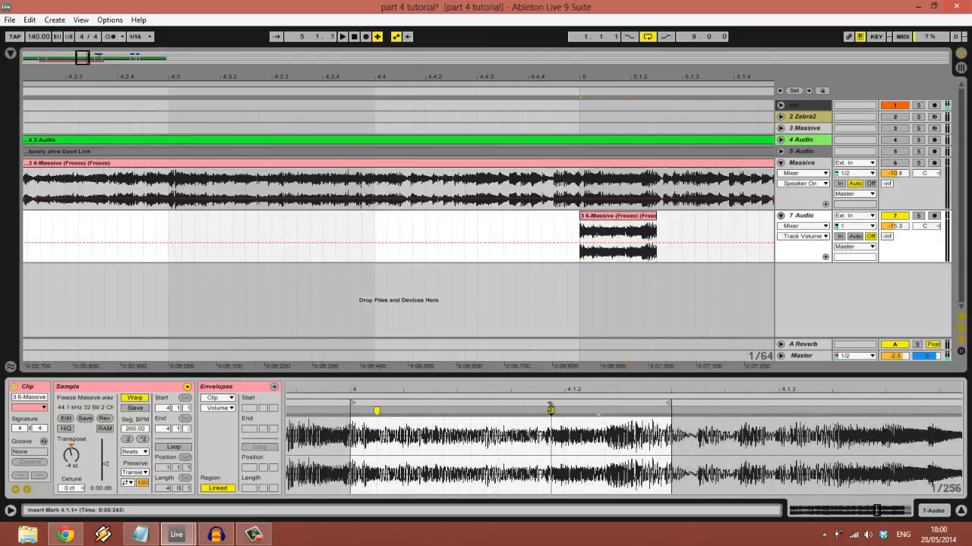
drag(551, 410, 604, 410)
key(space)
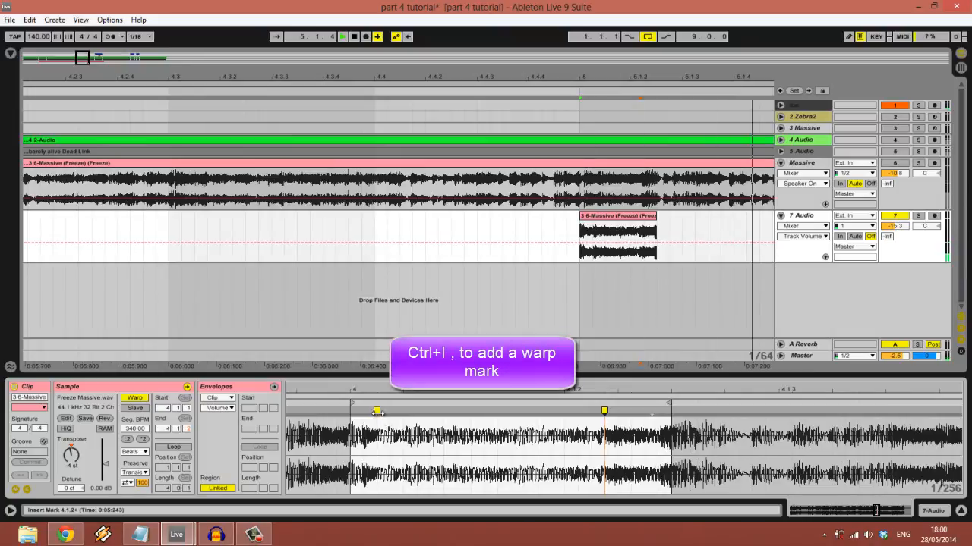
double_click(376, 411)
drag(364, 429, 510, 429)
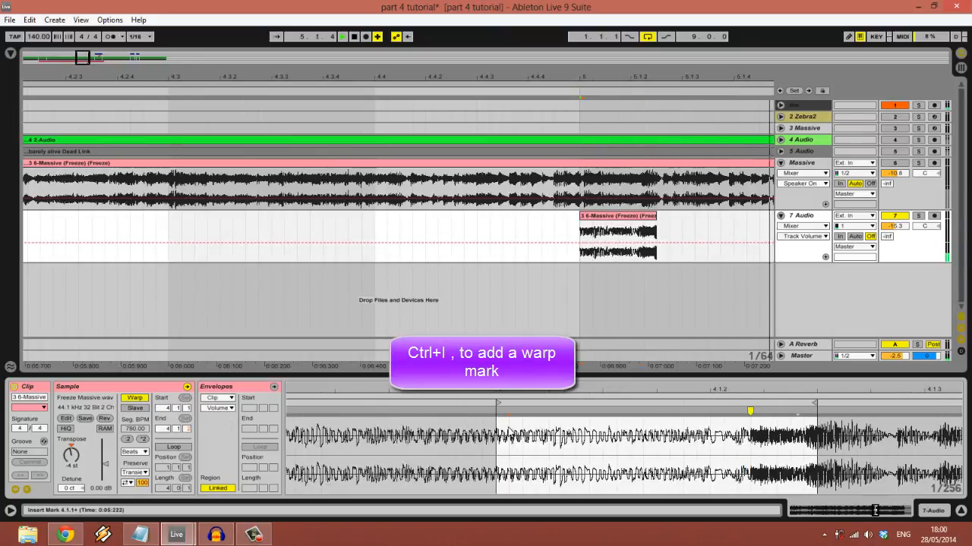
drag(750, 410, 789, 409)
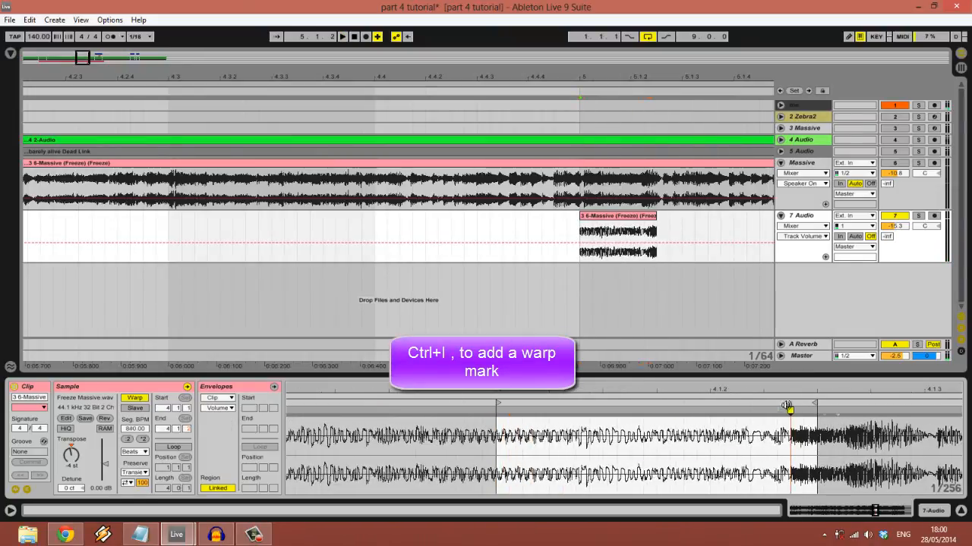
Try the Tones warp mode on the slice, set it to Texture and audition it
click(138, 452)
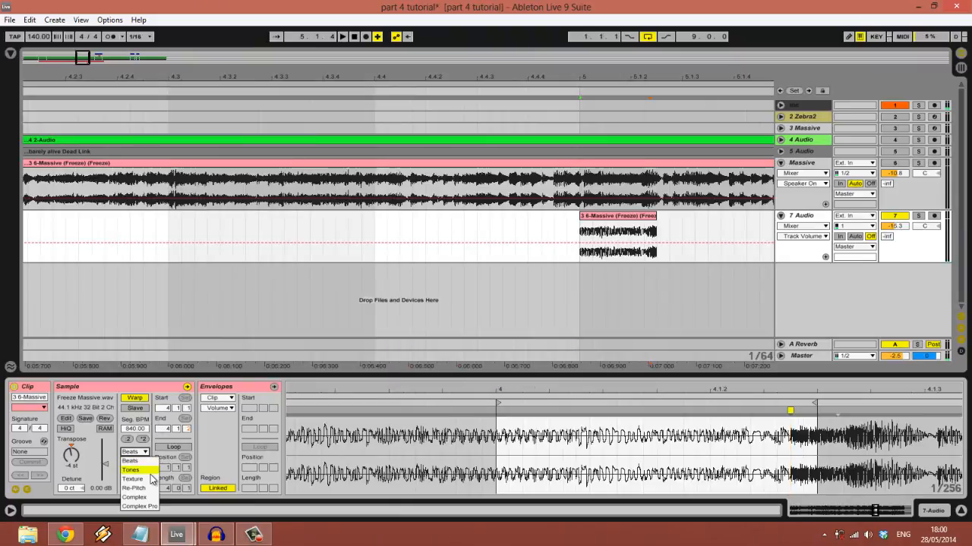
click(151, 472)
click(136, 452)
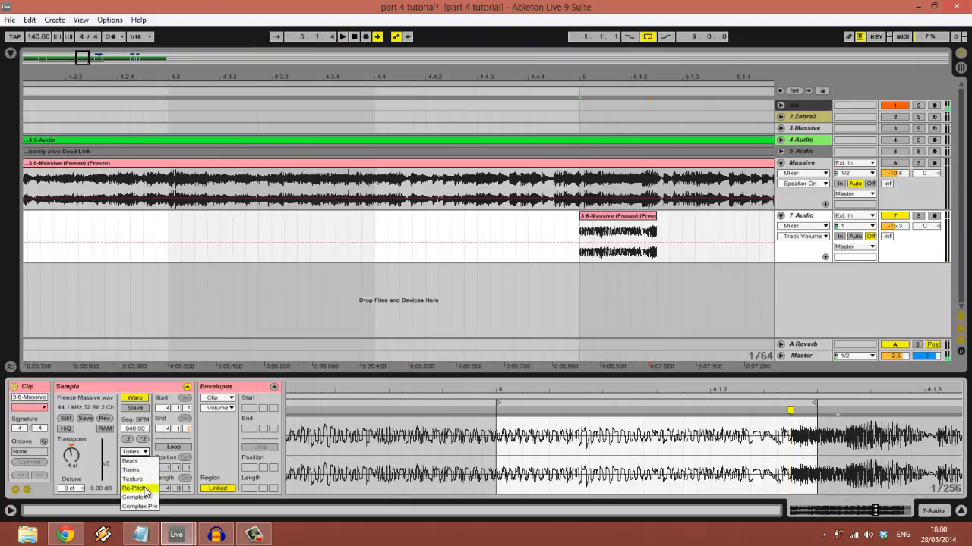
click(133, 479)
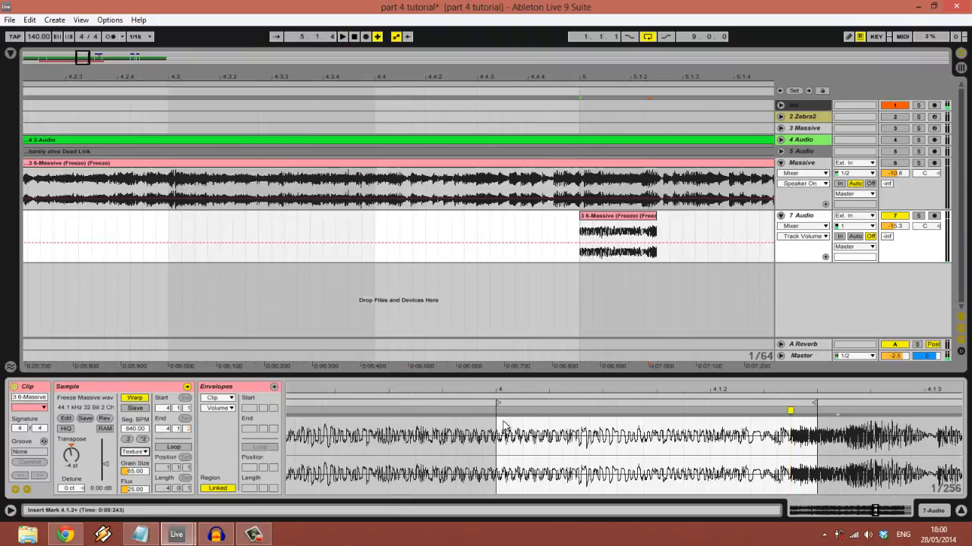
key(space)
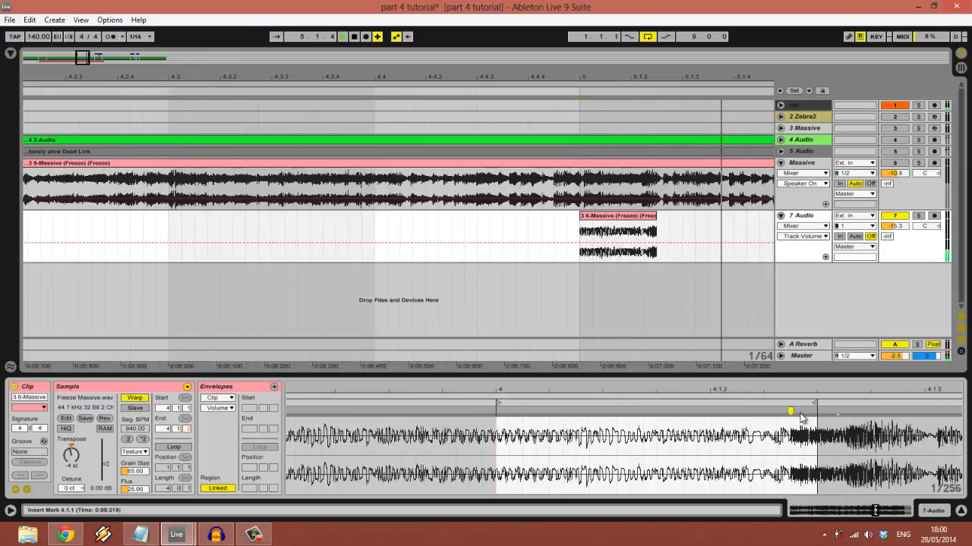
Move the slice's warp marker back near its start, giving a 500 BPM segment tempo, and audition it
mouse_move(791, 411)
mouse_down()
mouse_move(816, 410)
mouse_move(520, 410)
mouse_move(568, 408)
mouse_up()
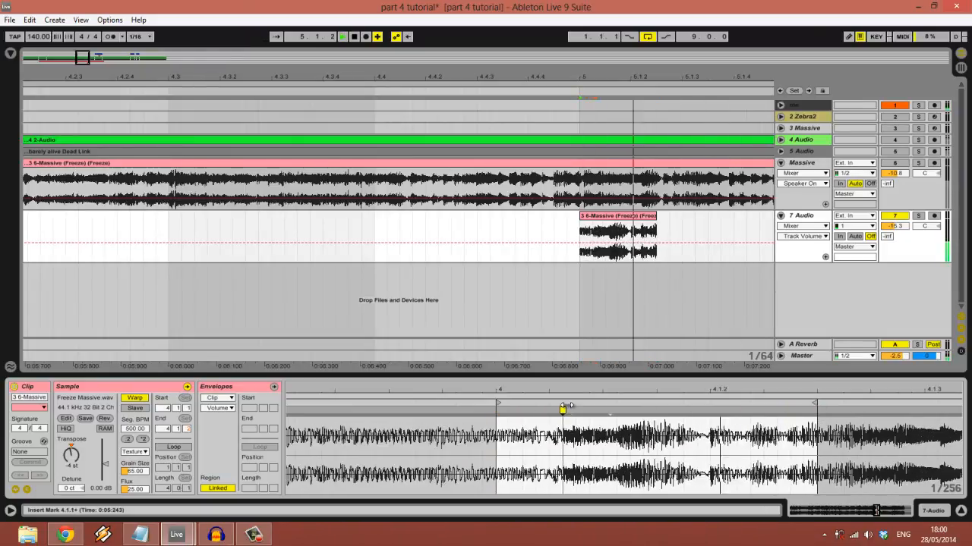
click(627, 218)
key(space)
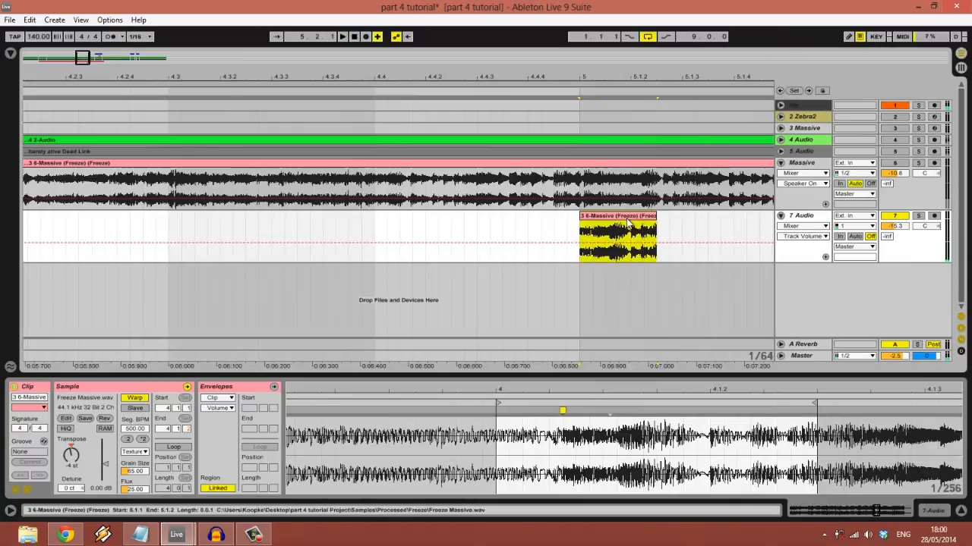
click(541, 180)
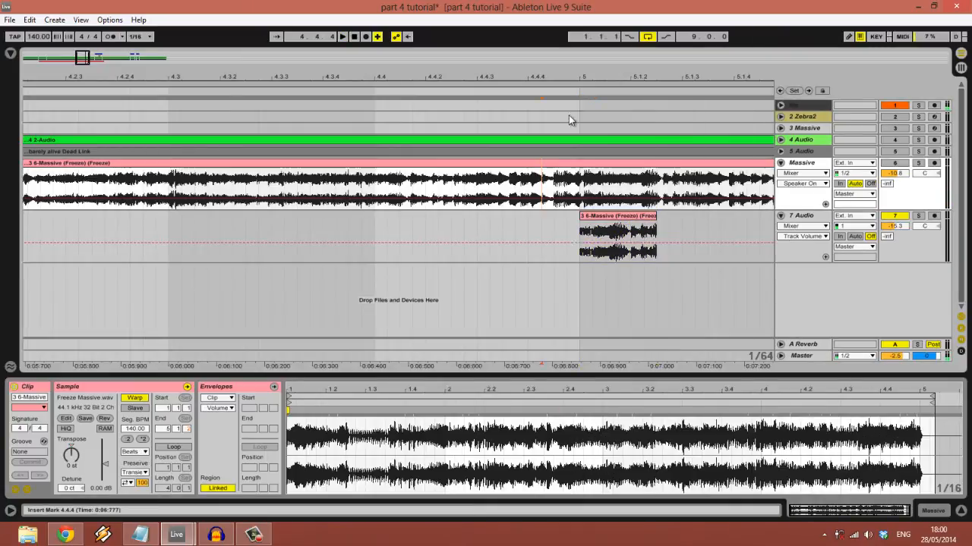
drag(575, 78, 534, 70)
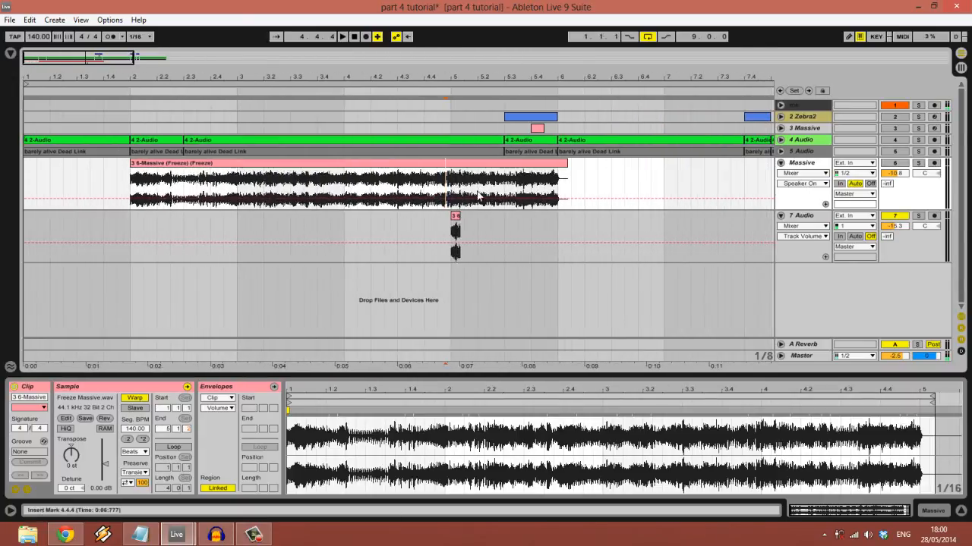
click(459, 223)
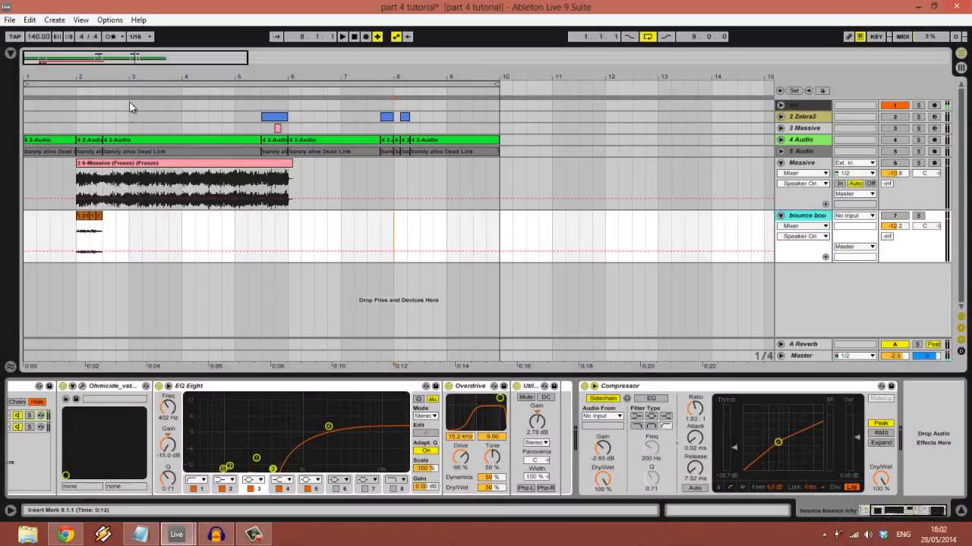
Examine the three bounce clips between bars 2 and 2.3 and open the first clip's sample settings
mouse_move(130, 80)
mouse_down()
mouse_move(148, 78)
mouse_move(134, 80)
mouse_up()
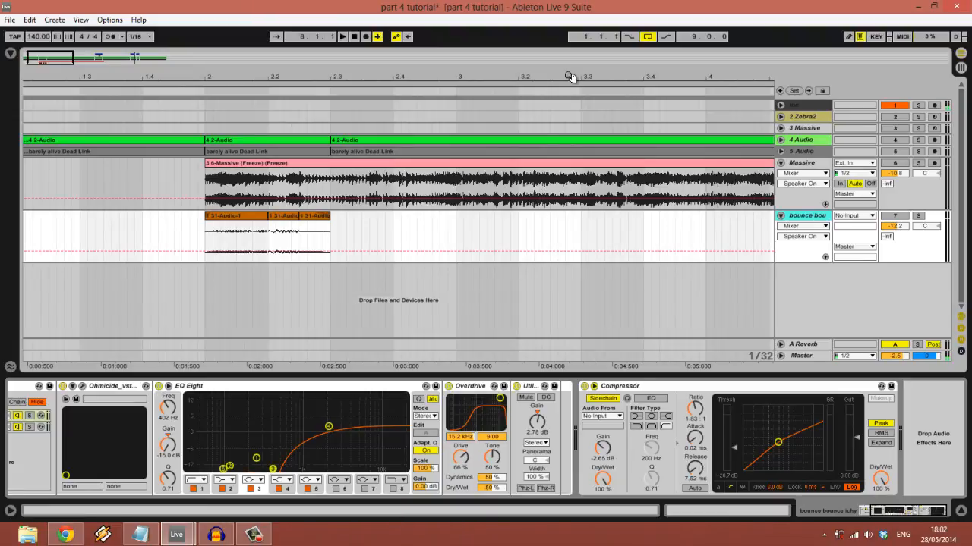
drag(569, 78, 570, 78)
click(789, 191)
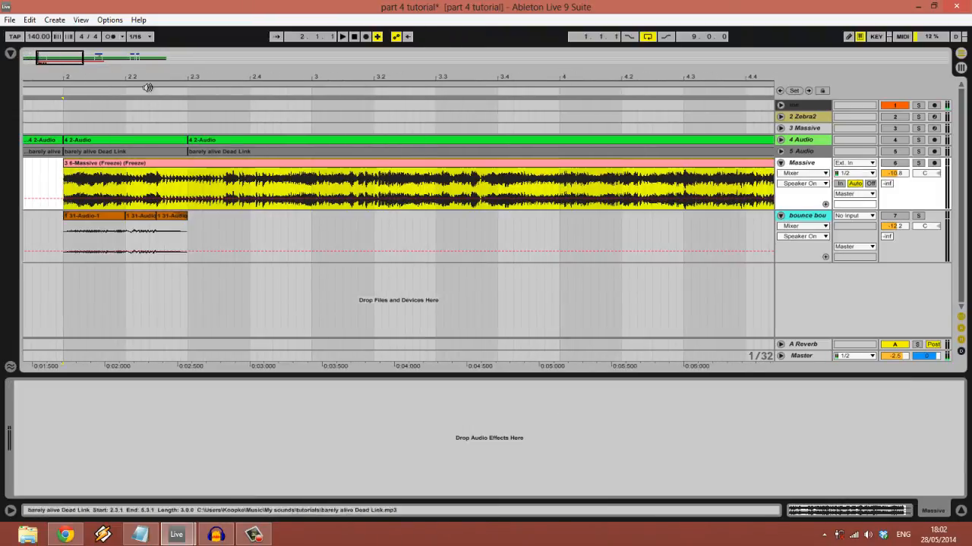
mouse_move(135, 72)
mouse_down()
mouse_move(144, 72)
mouse_move(135, 73)
mouse_up()
click(403, 226)
click(435, 217)
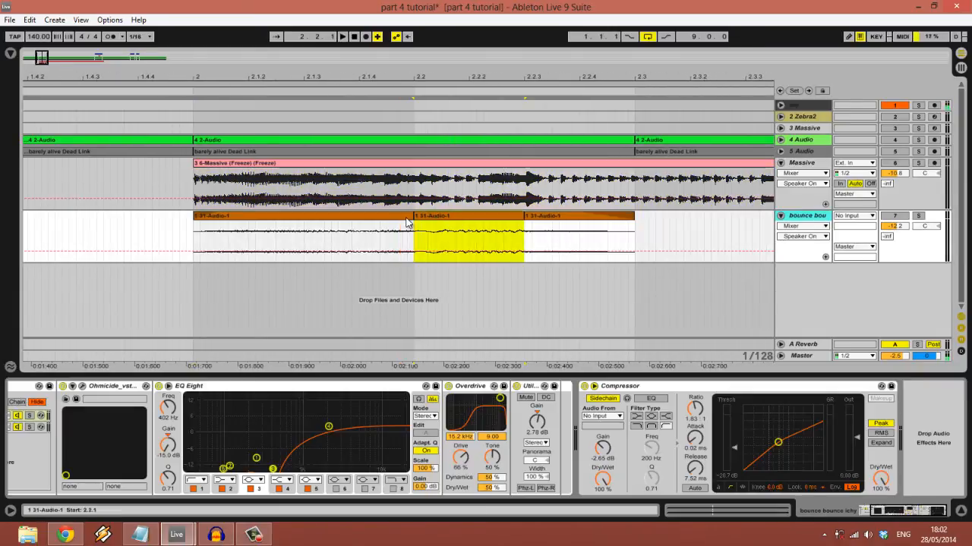
double_click(405, 217)
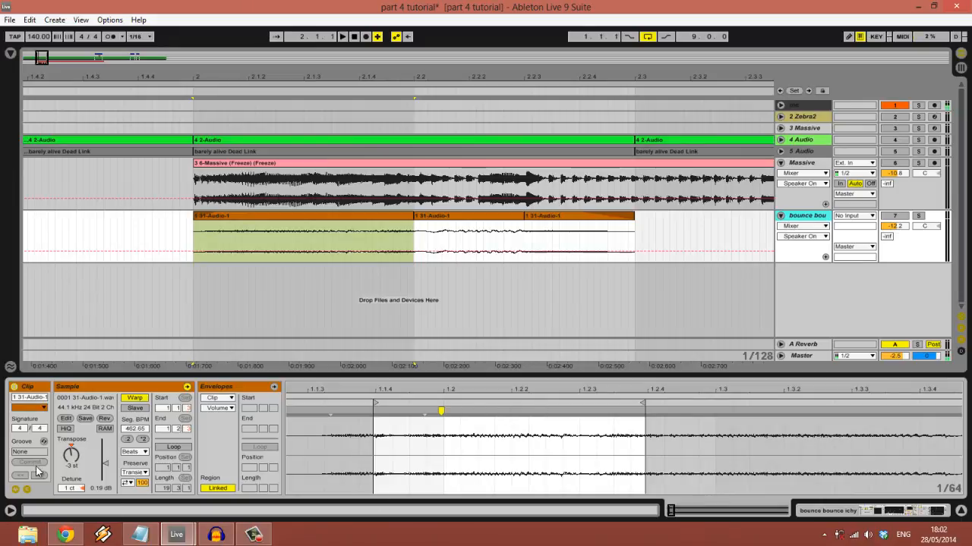
Compare the transpose, segment BPM and warp settings of the three bounce clips between bars 2 and 2.3
click(437, 219)
click(566, 219)
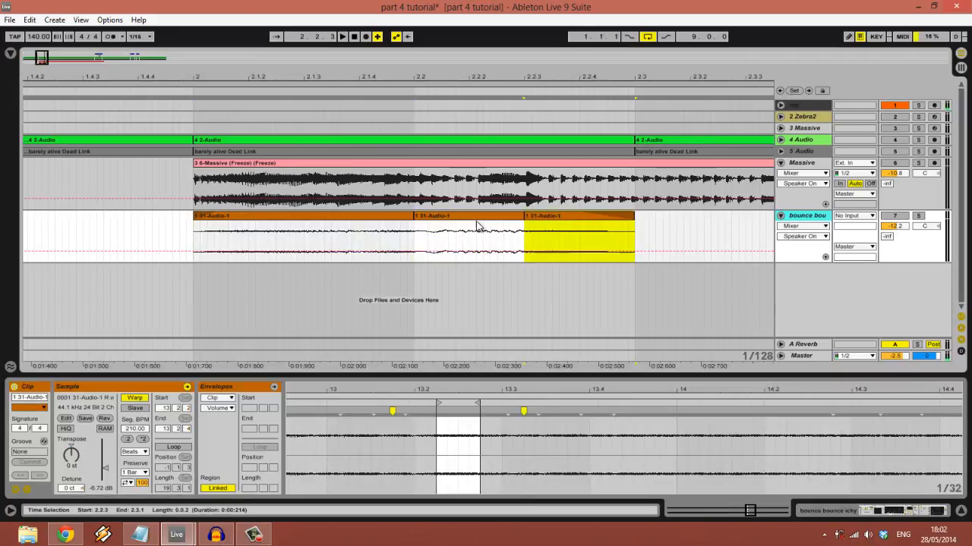
click(472, 235)
click(448, 219)
click(545, 218)
click(358, 215)
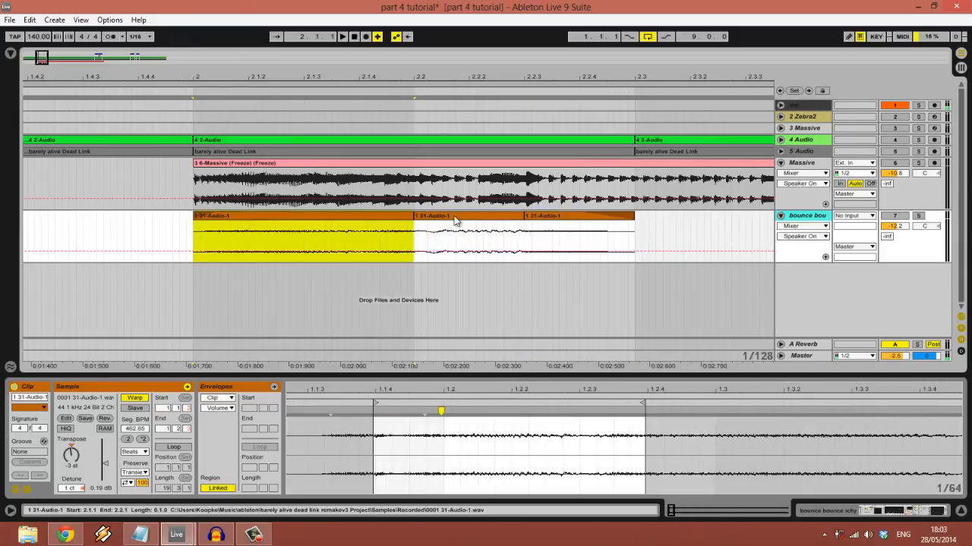
click(501, 216)
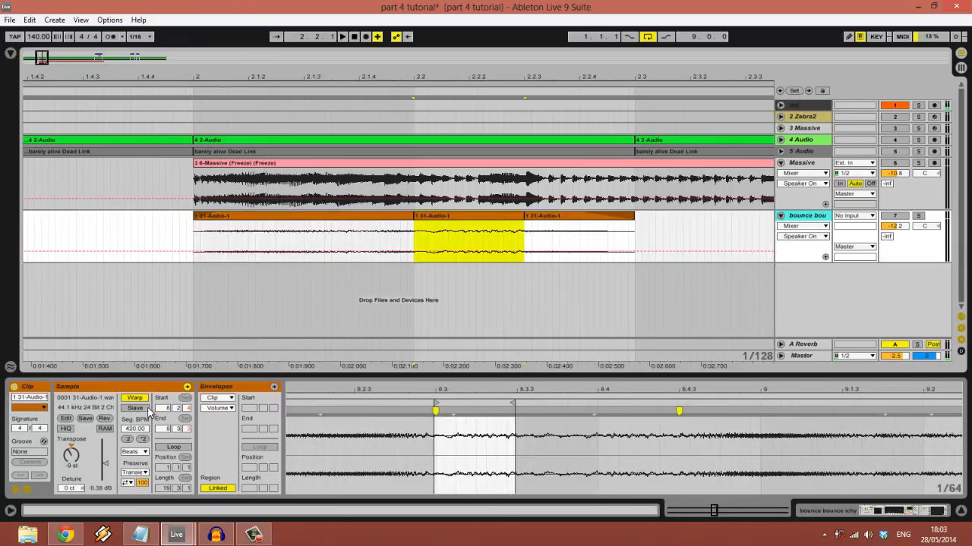
Review the available warp modes for the first bounce clip, keeping it on Beats
click(278, 218)
click(144, 452)
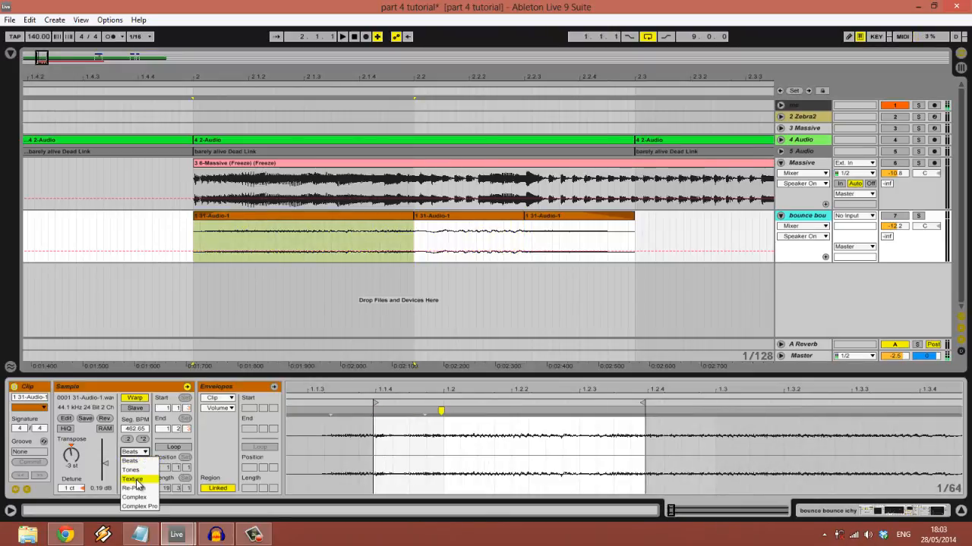
click(135, 461)
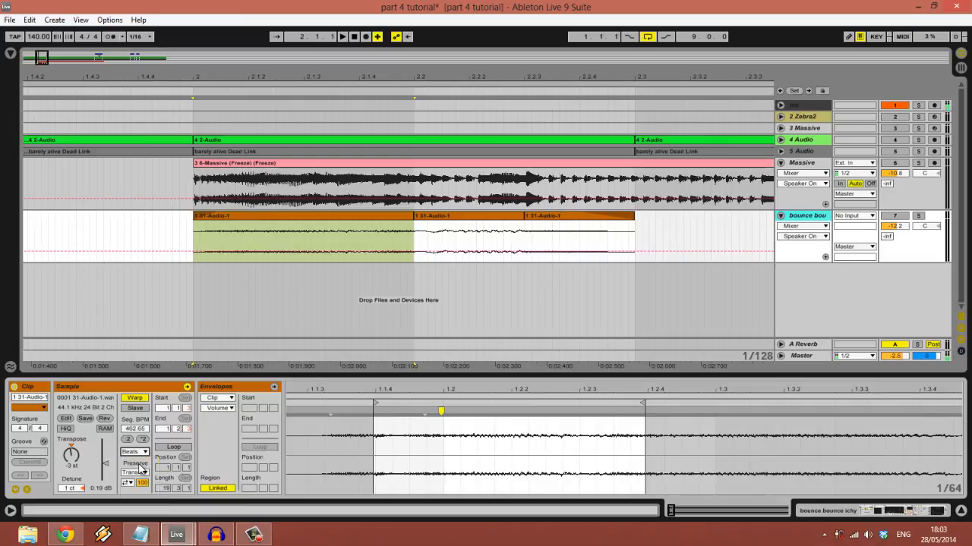
click(139, 454)
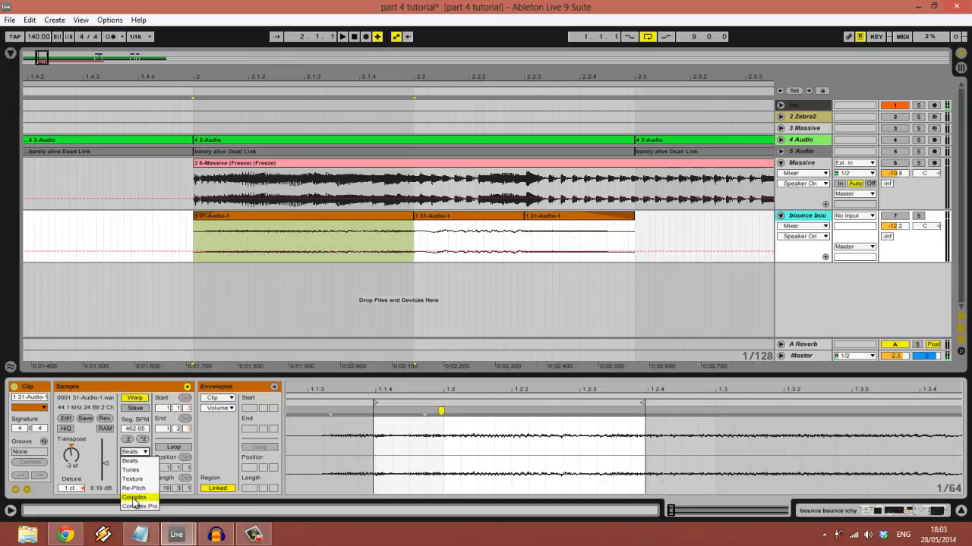
click(130, 460)
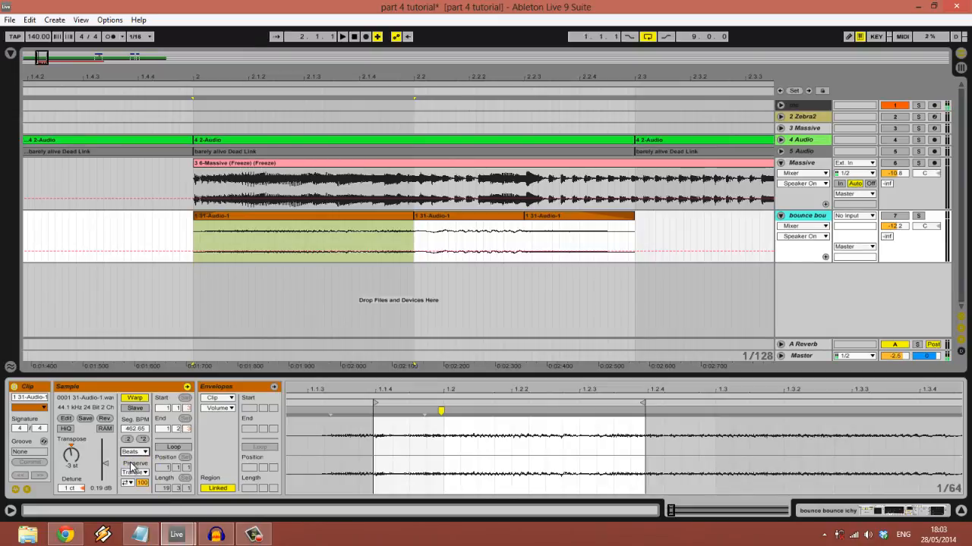
Audition the bounce clips from bar 2 with their track soloed, and unsolo the track when done
click(536, 232)
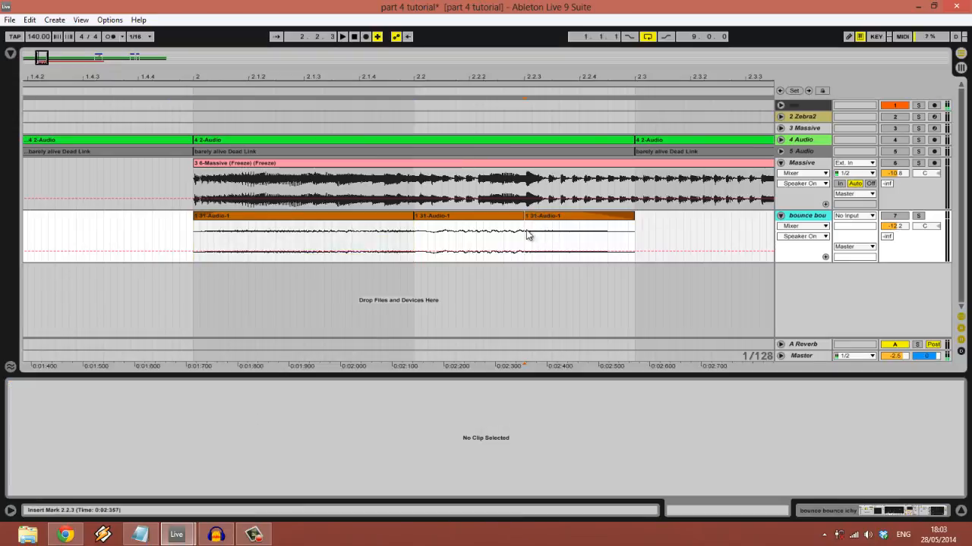
click(507, 208)
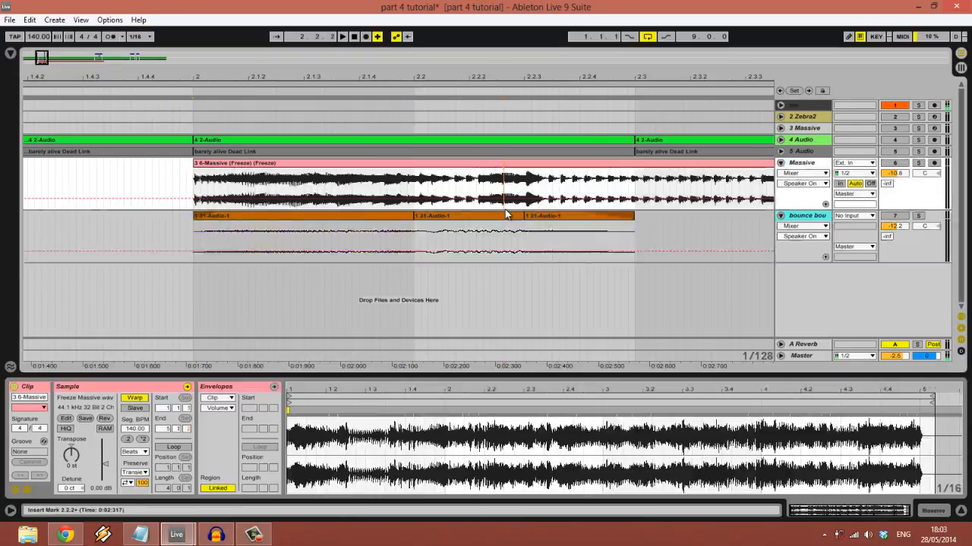
click(390, 216)
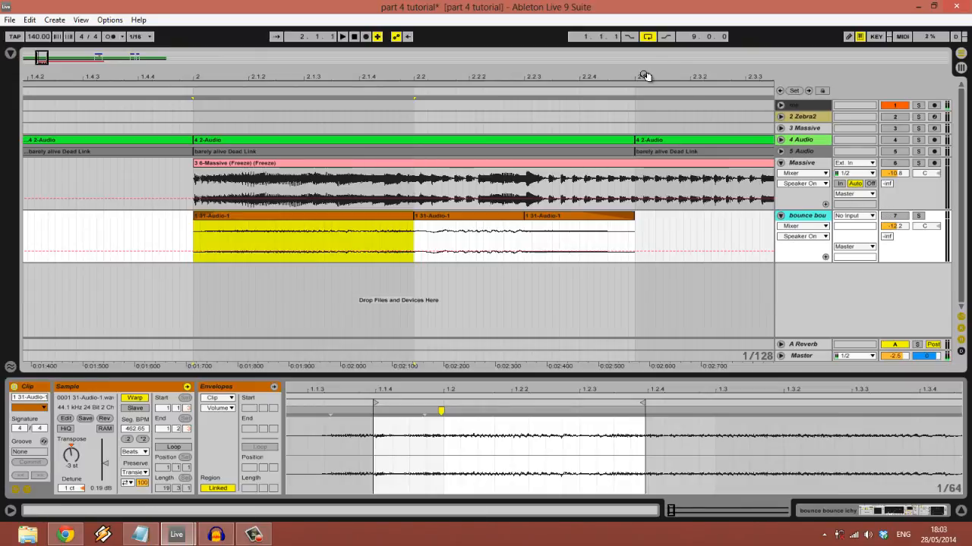
click(918, 216)
key(space)
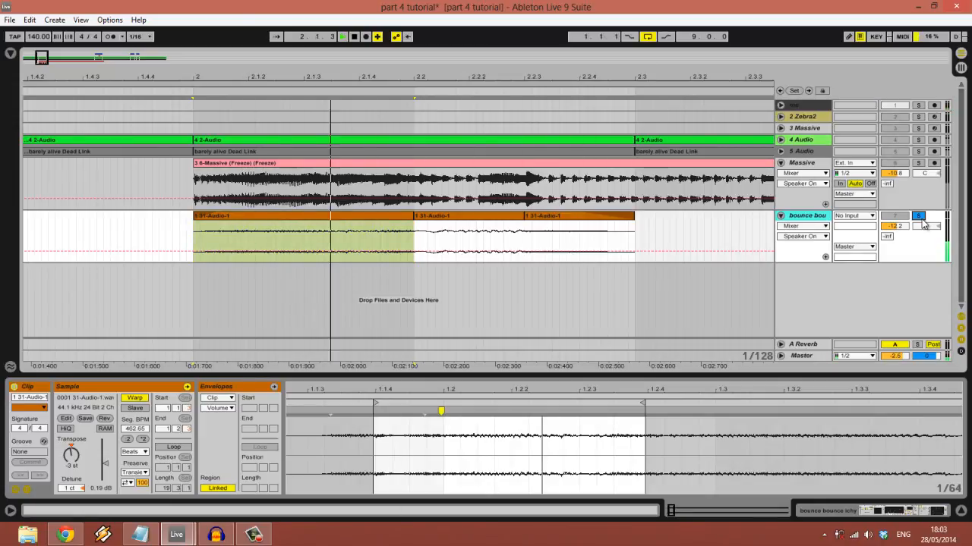
key(space)
click(918, 217)
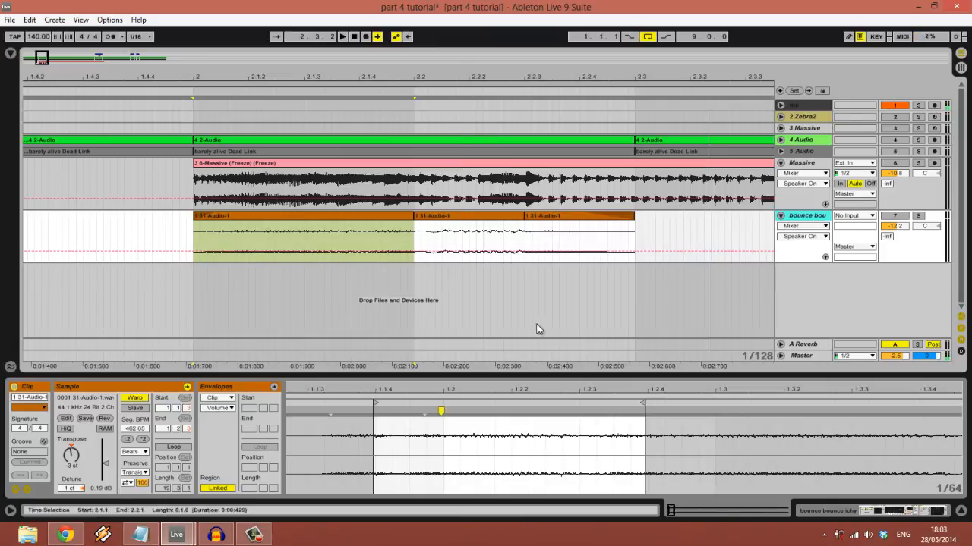
Examine the bounce track's effect chain from EQ Eight to Compressor, and return to the first clip's sample settings
click(837, 513)
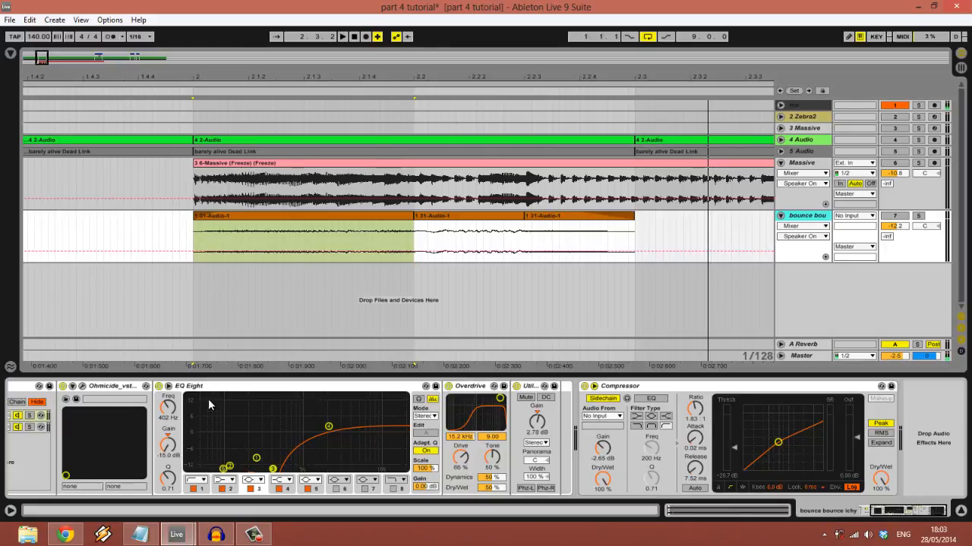
click(247, 386)
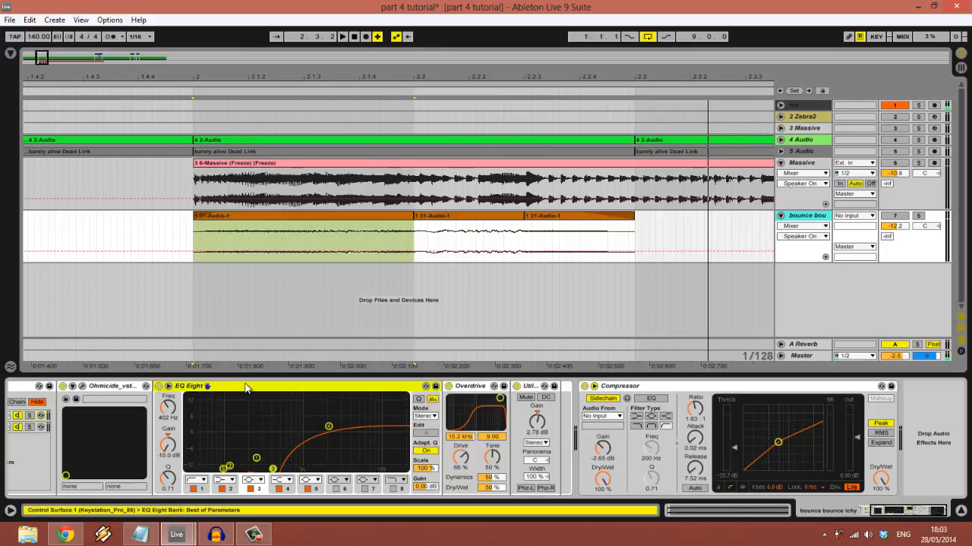
click(621, 388)
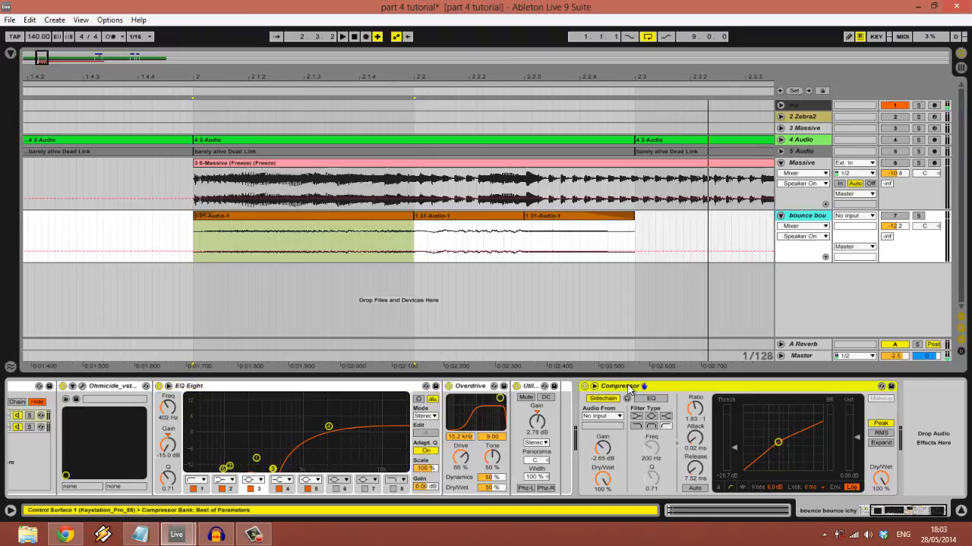
click(726, 510)
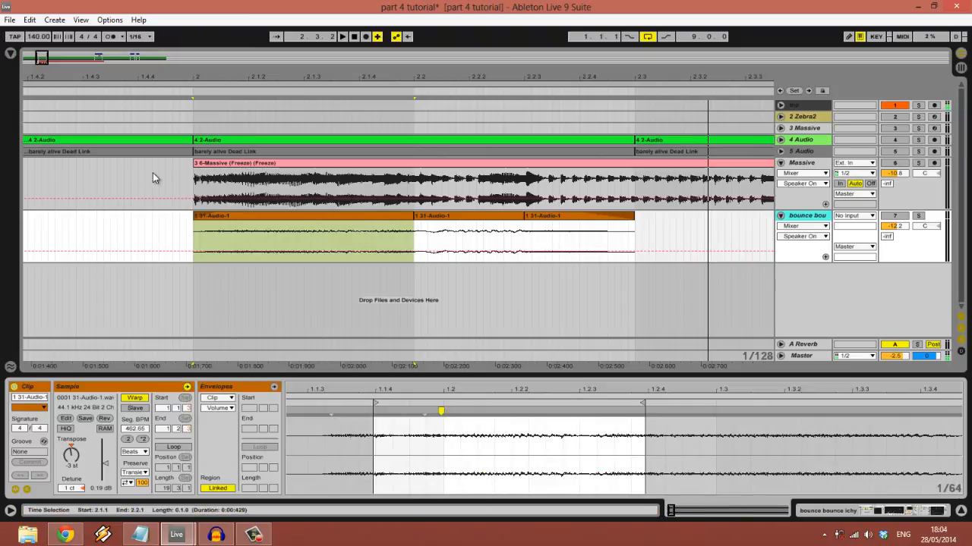
Audition the soloed 4 Audio reference track from bar 2 and compare it with the bounce track
click(198, 129)
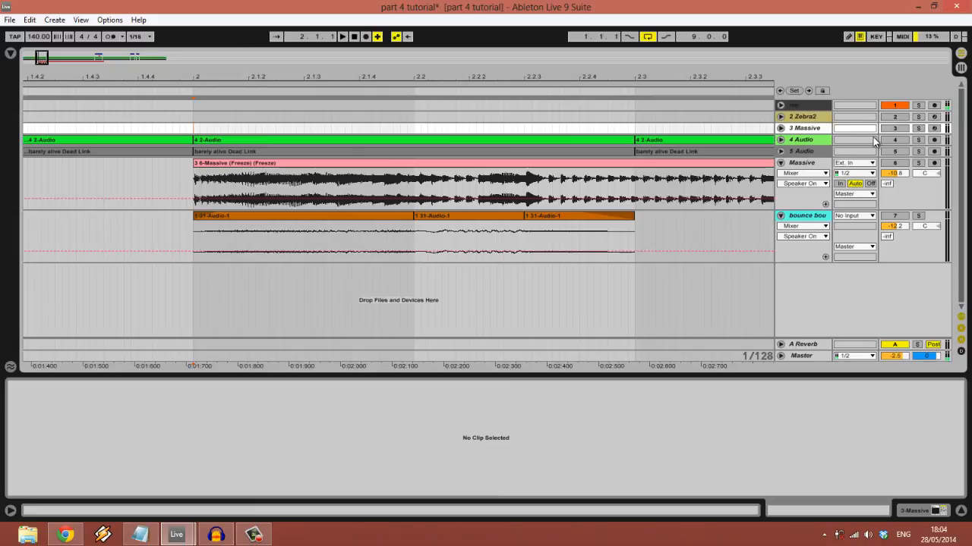
click(916, 141)
key(space)
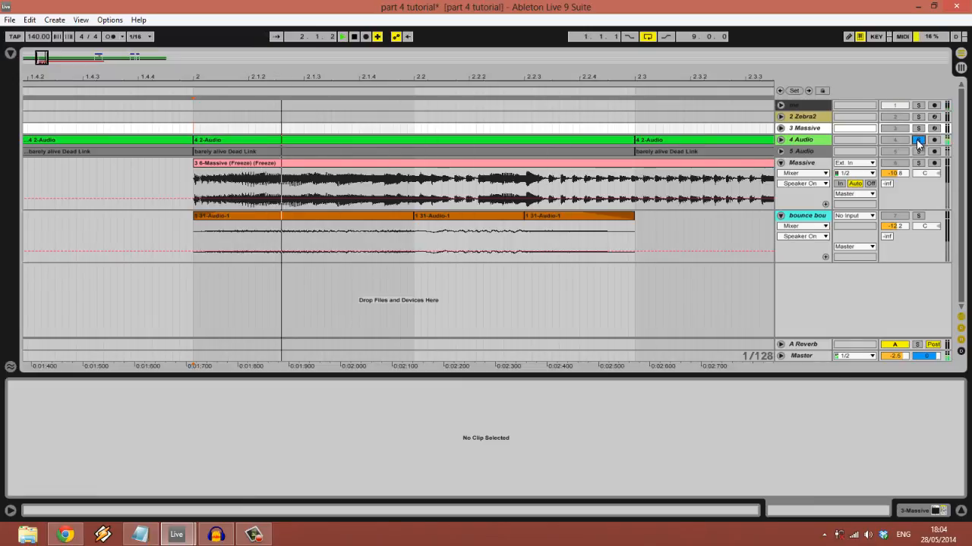
click(917, 217)
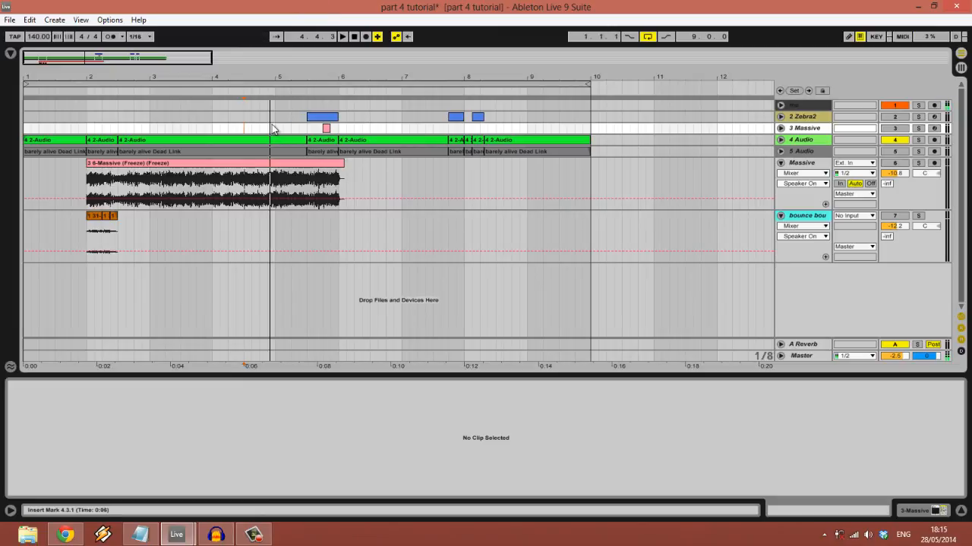
Play the arrangement from 4.3.1 to hear the next section of the reference track
key(space)
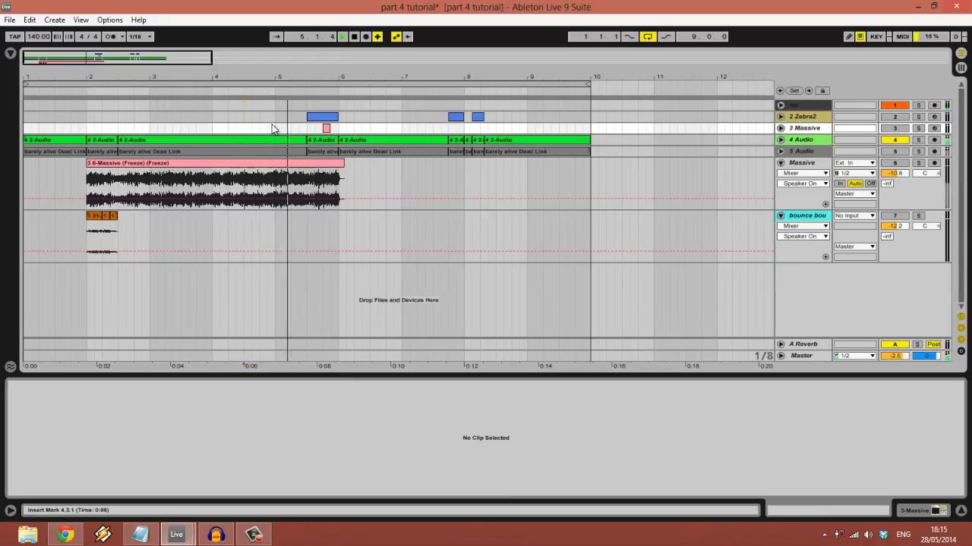
key(space)
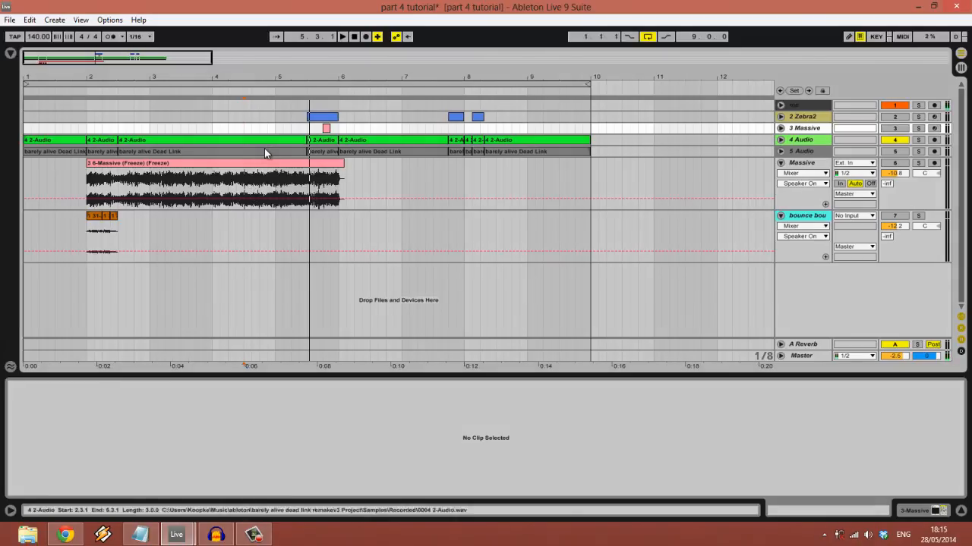
key(space)
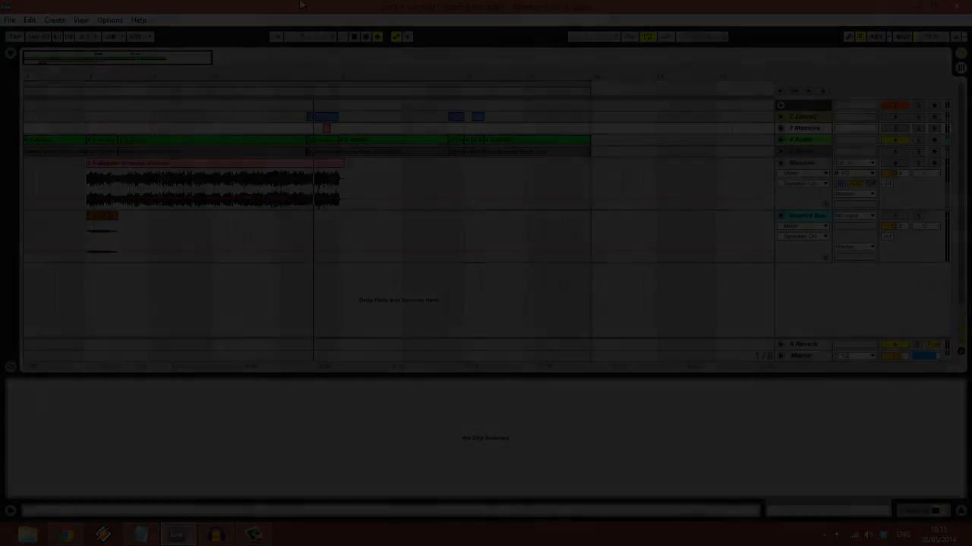